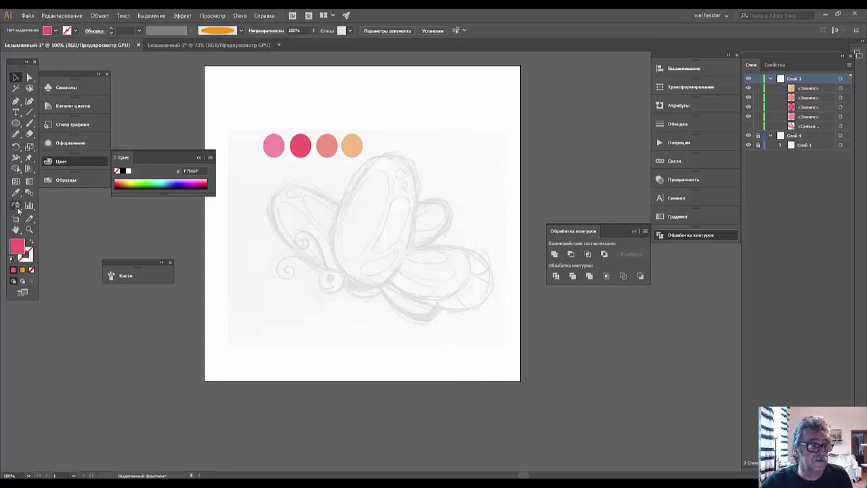
# Step: Zoom the butterfly sketch to 200%, frame it, and reveal the freehand drawing tools
pyautogui.click(29, 229)
pyautogui.click(344, 288)
pyautogui.click(543, 330)
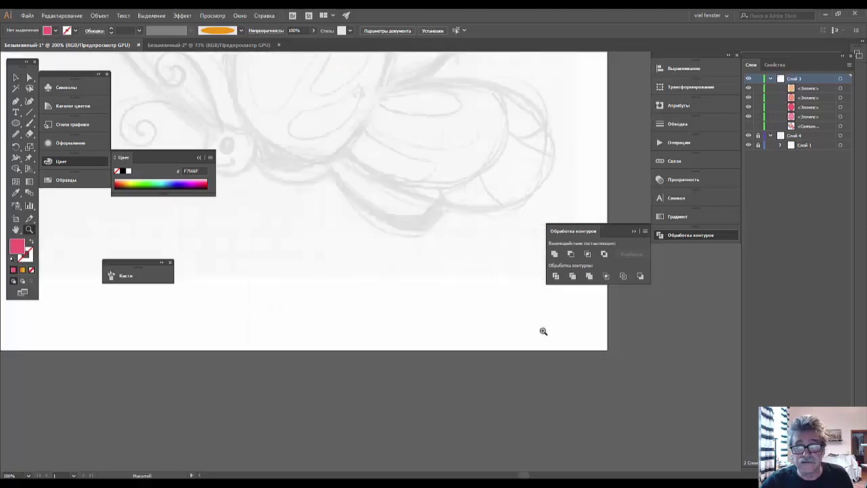
pyautogui.moveTo(442, 235); pyautogui.dragTo(435, 399)
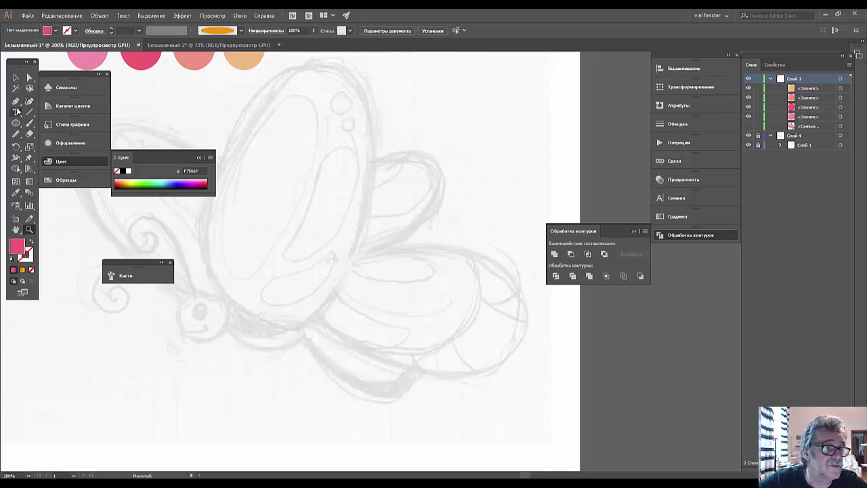
pyautogui.moveTo(15, 133); pyautogui.dragTo(37, 147)
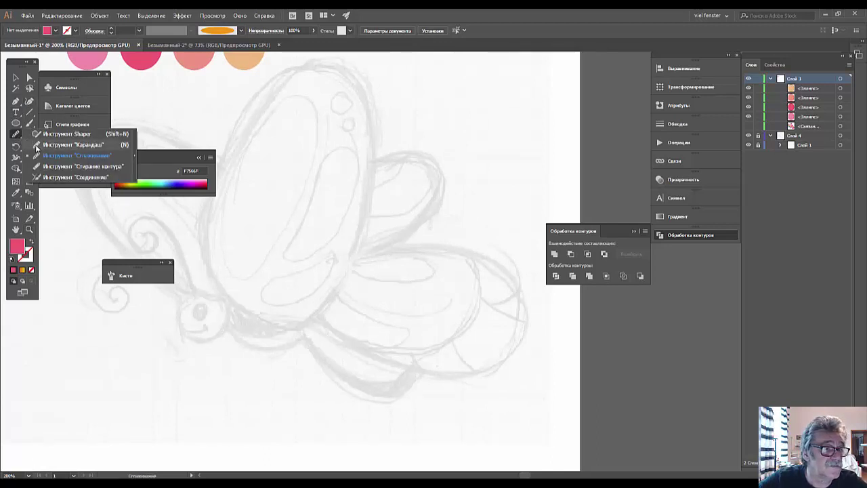
# Step: Trace the lower right wing as a closed pencil oval with a 0A0A0A, 3 pt stroke
pyautogui.click(36, 145)
pyautogui.moveTo(308, 271)
pyautogui.mouseDown()
pyautogui.moveTo(379, 245)
pyautogui.moveTo(482, 250)
pyautogui.moveTo(515, 271)
pyautogui.moveTo(524, 329)
pyautogui.moveTo(509, 352)
pyautogui.moveTo(463, 371)
pyautogui.moveTo(391, 361)
pyautogui.moveTo(329, 337)
pyautogui.moveTo(300, 302)
pyautogui.moveTo(305, 272)
pyautogui.mouseUp()
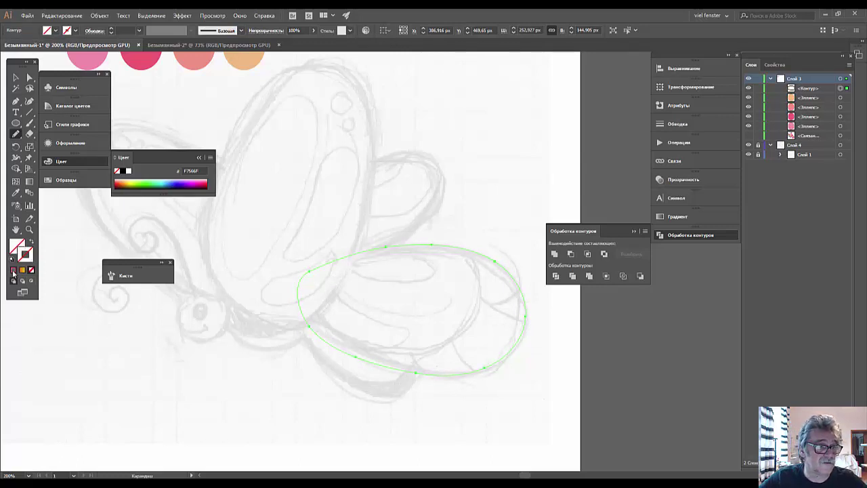
pyautogui.click(27, 257)
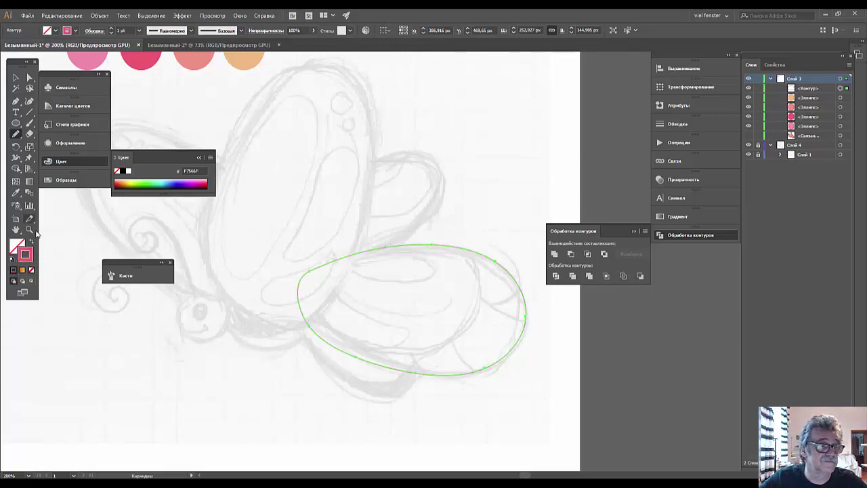
pyautogui.doubleClick(25, 255)
pyautogui.moveTo(668, 184); pyautogui.dragTo(593, 260)
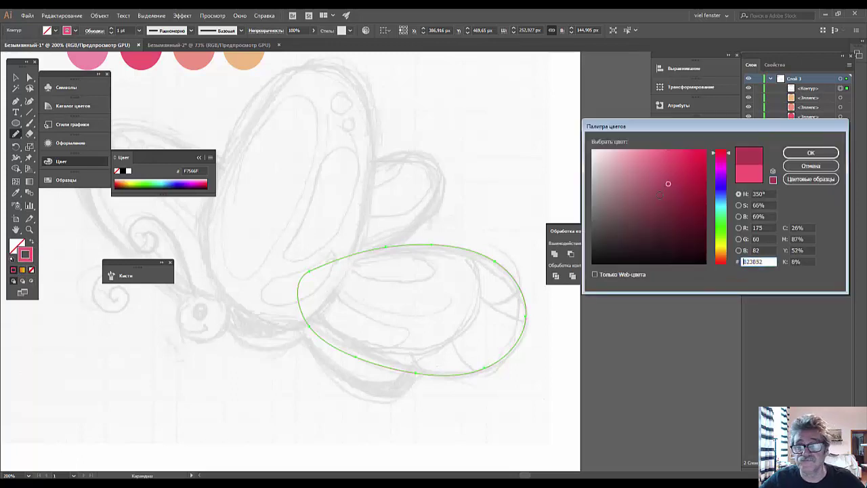
pyautogui.click(806, 155)
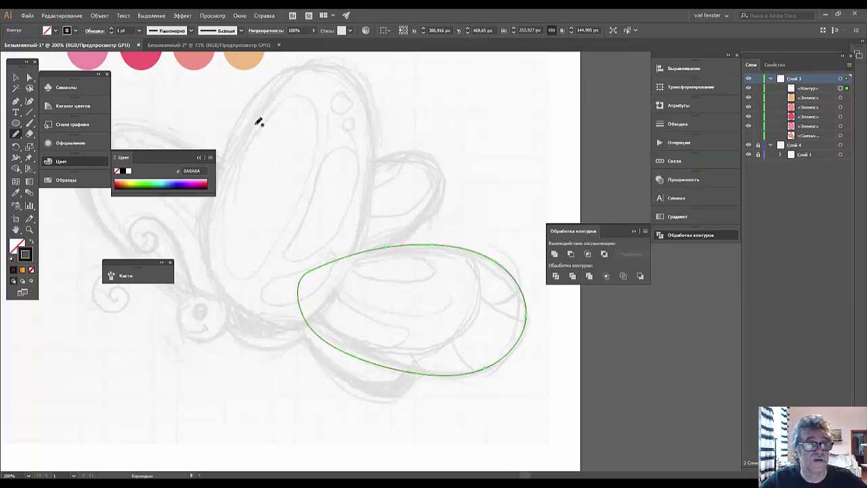
pyautogui.click(112, 30)
pyautogui.click(112, 30)
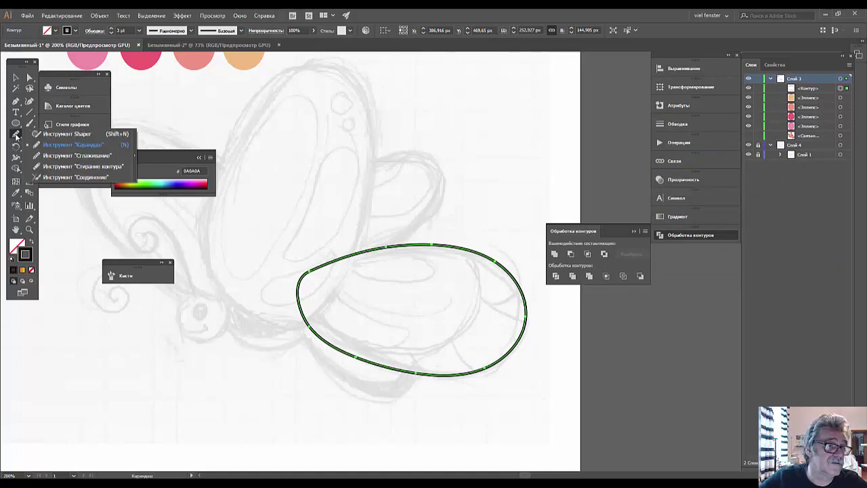
# Step: Run the Smooth tool along the lower wing oval's upper, left and lower-left edges
pyautogui.moveTo(16, 134); pyautogui.dragTo(51, 159)
pyautogui.click(51, 159)
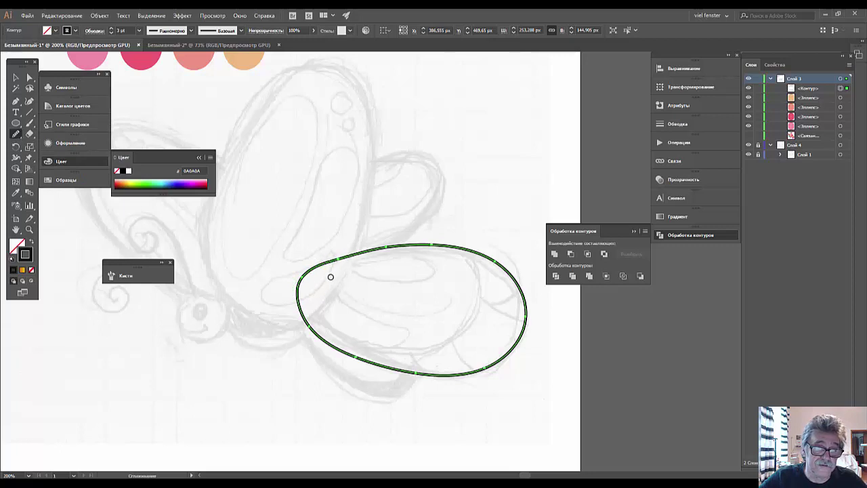
pyautogui.moveTo(308, 267)
pyautogui.mouseDown()
pyautogui.moveTo(409, 250)
pyautogui.moveTo(332, 269)
pyautogui.moveTo(283, 309)
pyautogui.mouseUp()
pyautogui.moveTo(307, 278); pyautogui.dragTo(328, 338)
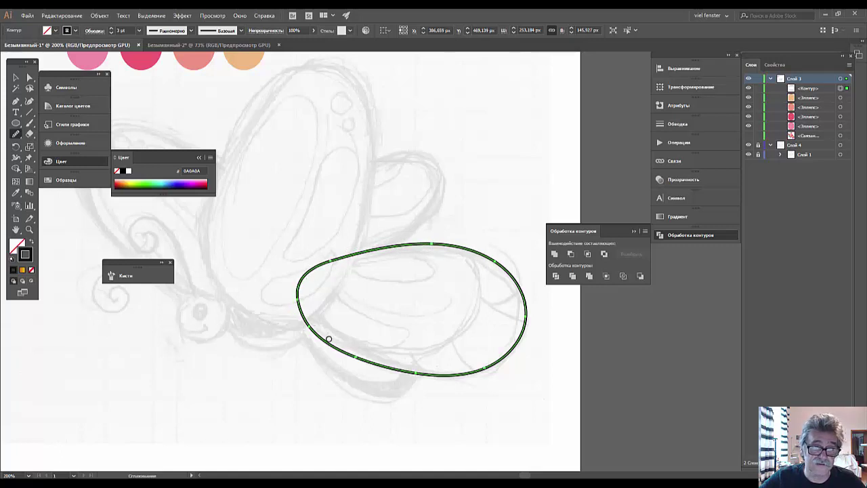
pyautogui.moveTo(323, 263); pyautogui.dragTo(328, 342)
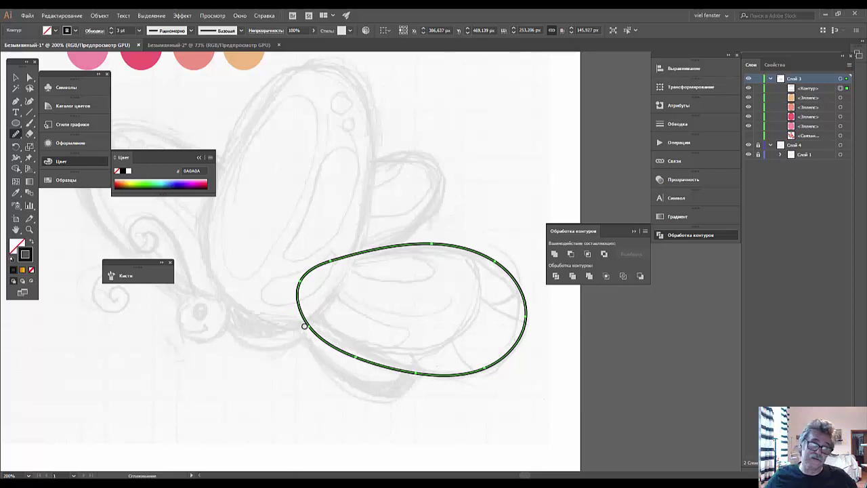
pyautogui.moveTo(304, 322); pyautogui.dragTo(354, 356)
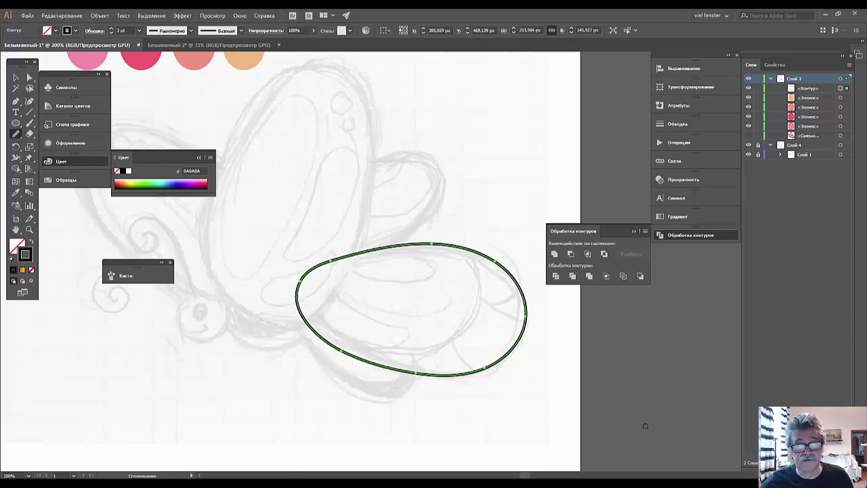
pyautogui.moveTo(339, 257); pyautogui.dragTo(308, 288)
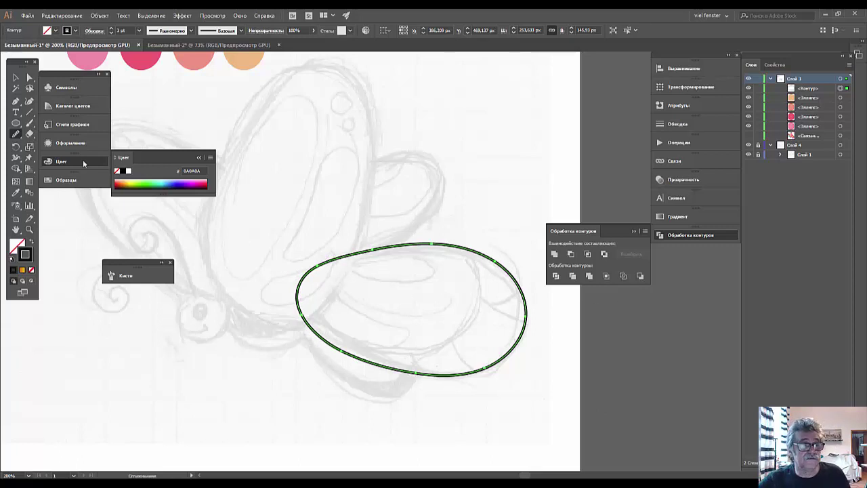
pyautogui.click(17, 79)
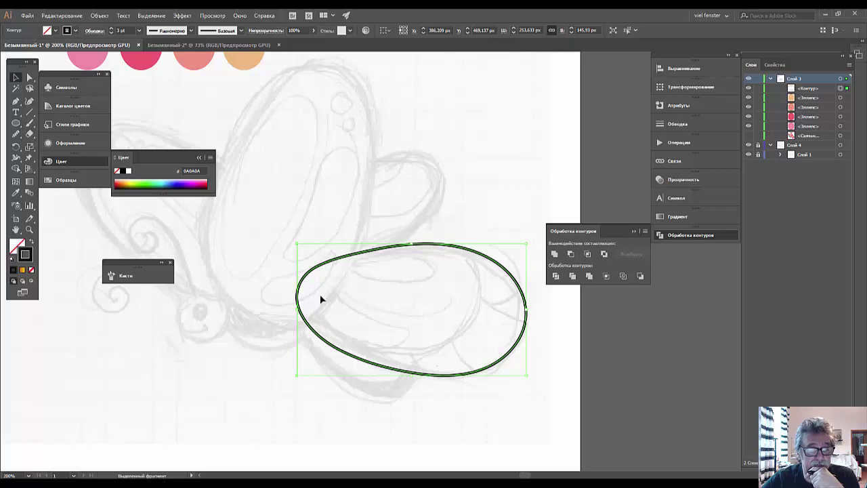
# Step: Select the lower wing oval and give it a black fill
pyautogui.click(383, 305)
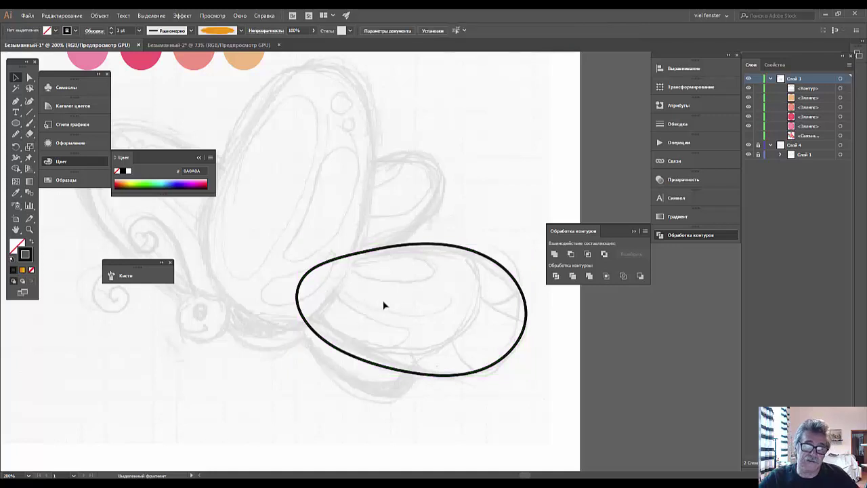
pyautogui.click(373, 256)
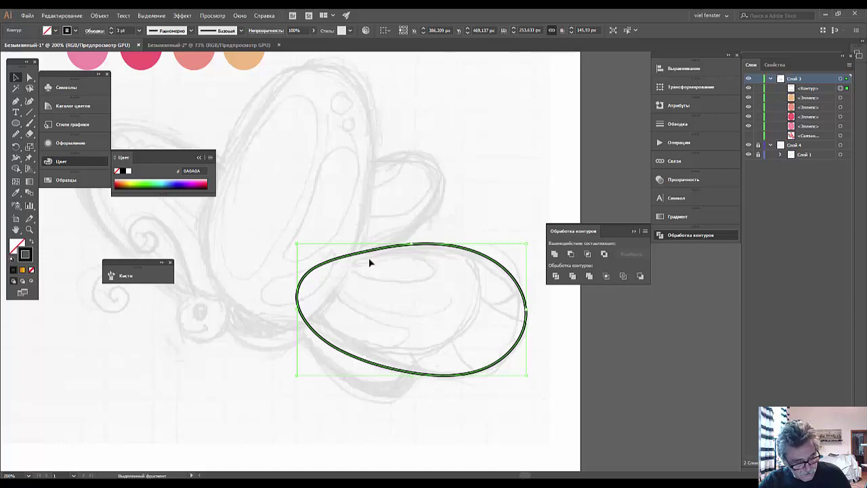
pyautogui.press('a')
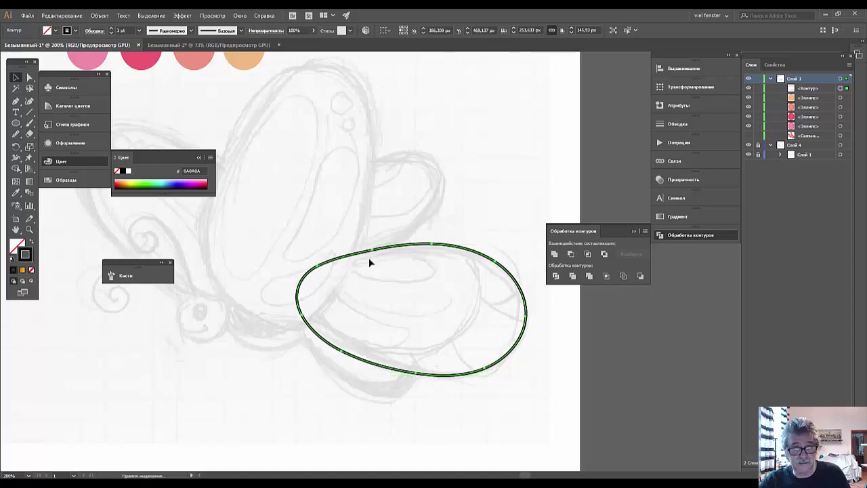
pyautogui.press('v')
pyautogui.click(377, 275)
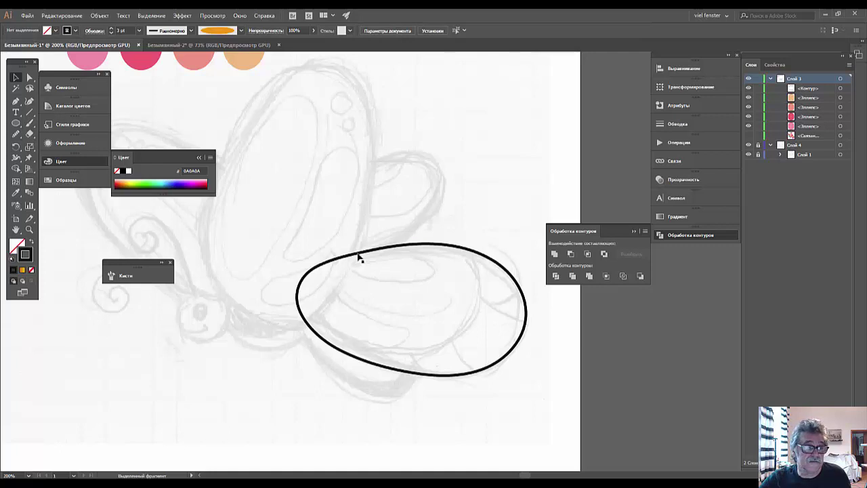
pyautogui.click(358, 254)
pyautogui.click(11, 249)
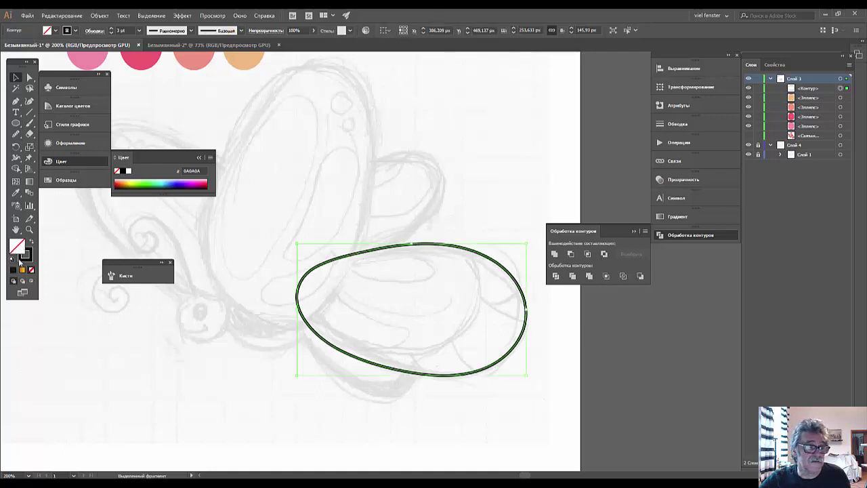
pyautogui.click(12, 269)
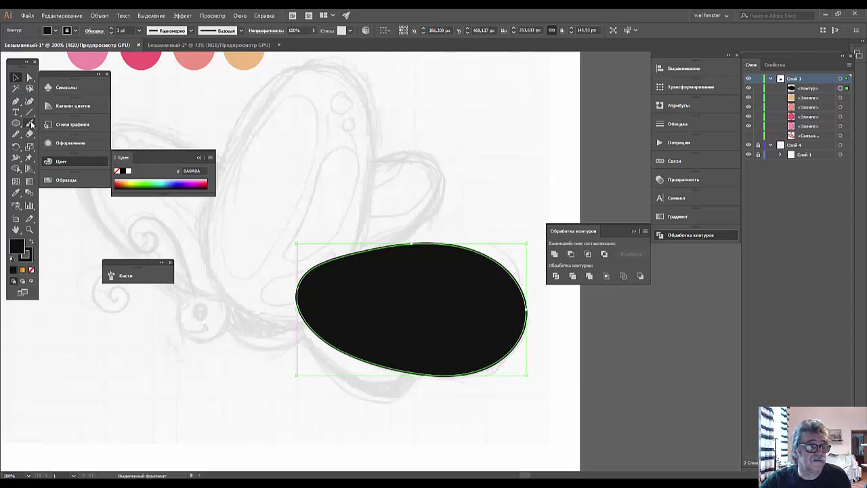
# Step: Sample the dark pink from the second palette circle into the wing fill, then deselect
pyautogui.click(16, 193)
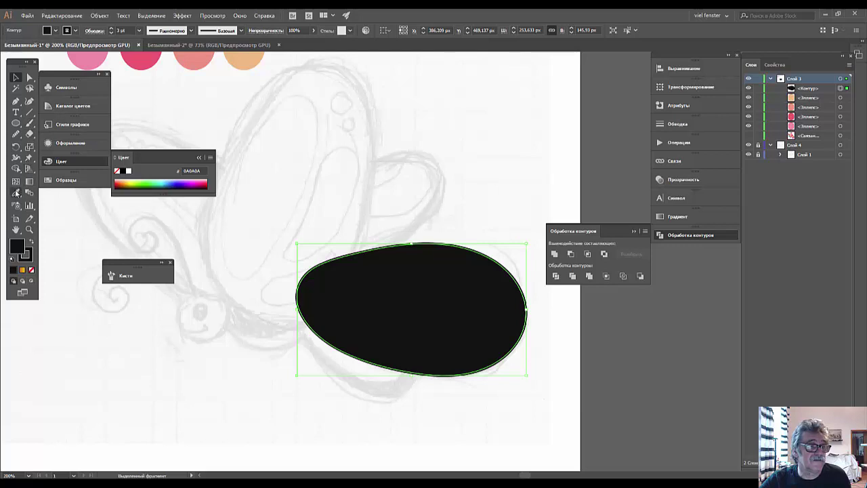
pyautogui.click(138, 57)
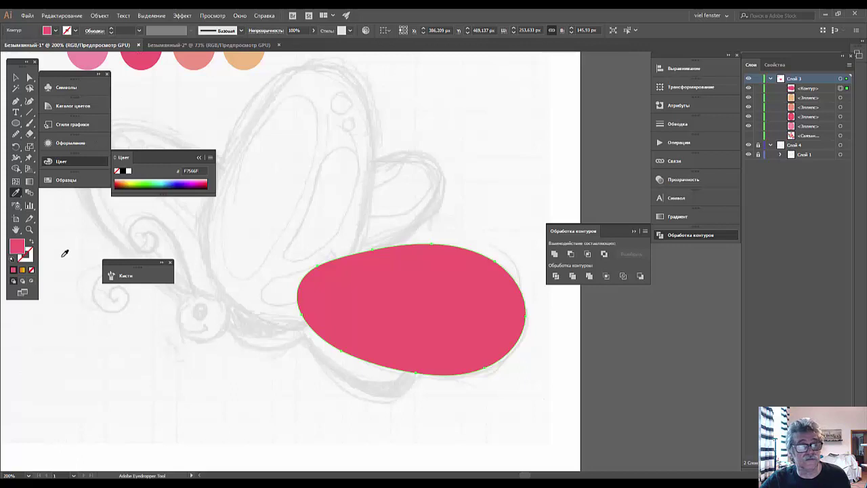
pyautogui.click(16, 77)
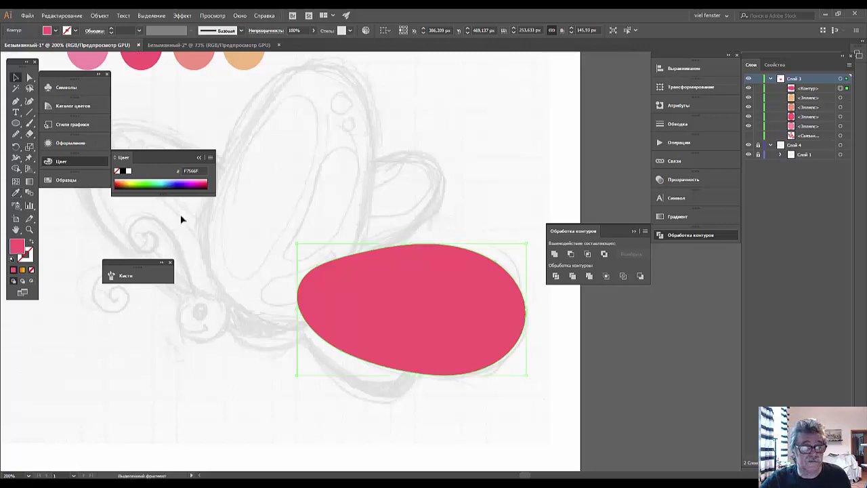
pyautogui.click(241, 245)
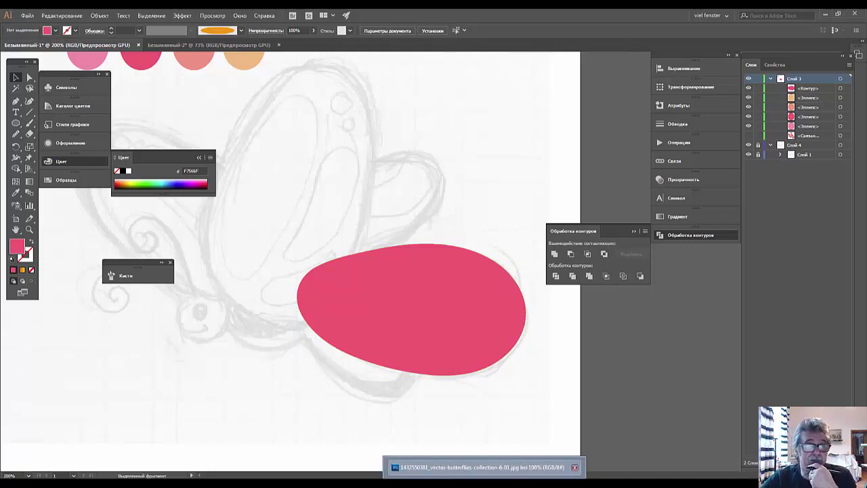
# Step: Copy the pink wing path and paste an unfilled dark 3 pt outline copy in front
pyautogui.click(470, 342)
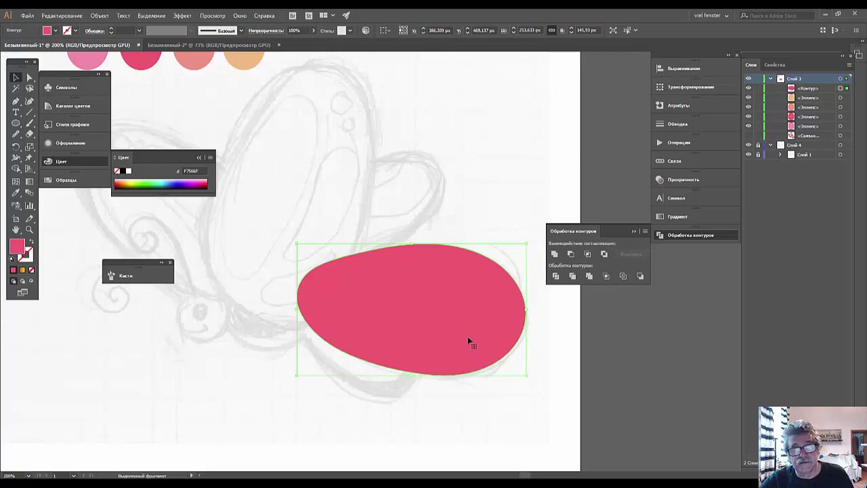
pyautogui.press('a')
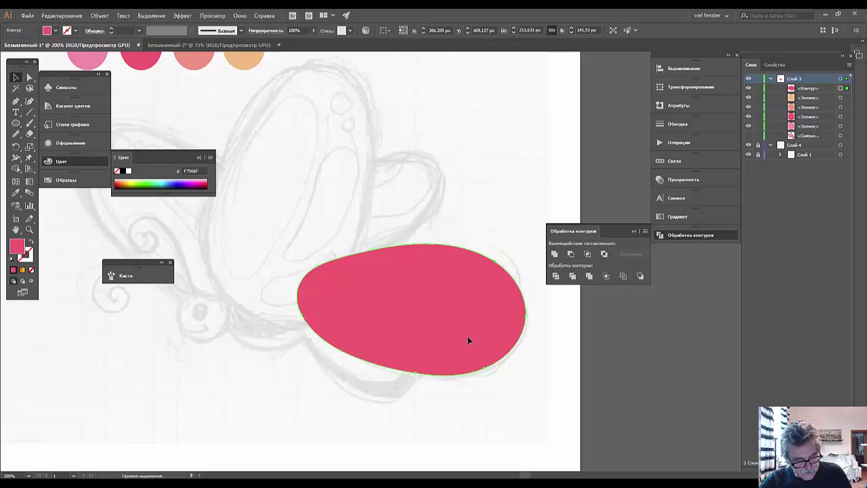
pyautogui.press('alt')
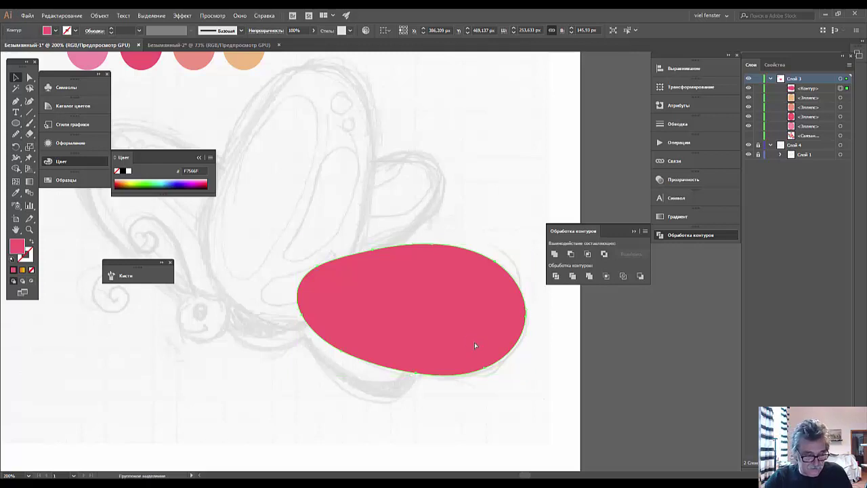
pyautogui.keyDown('alt'); pyautogui.click(475, 344); pyautogui.keyUp('alt')
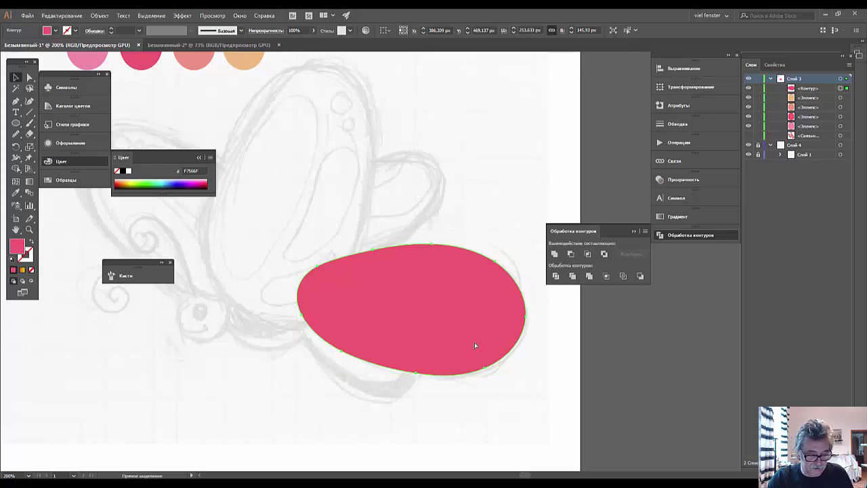
pyautogui.hotkey('ctrl', 'c')
pyautogui.hotkey('ctrl', 'f')
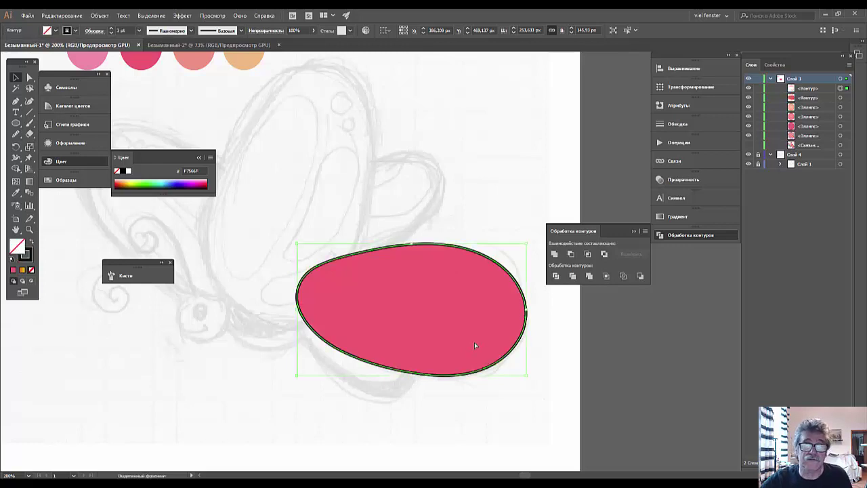
pyautogui.click(441, 137)
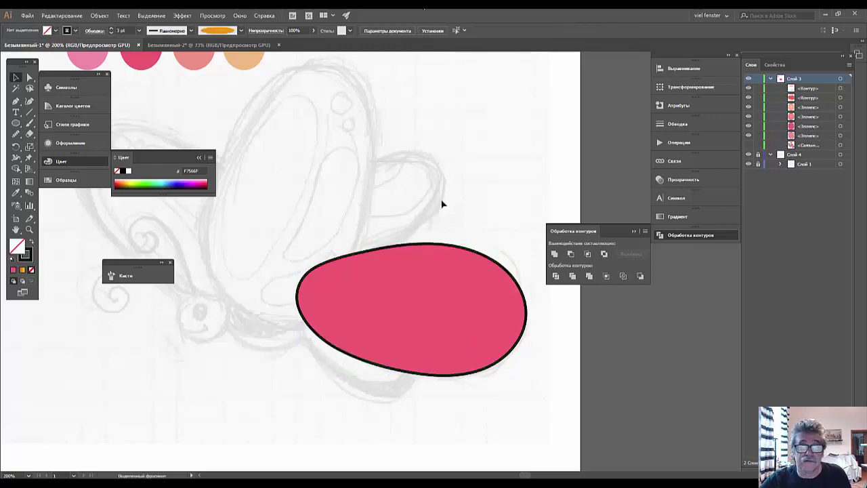
pyautogui.click(429, 248)
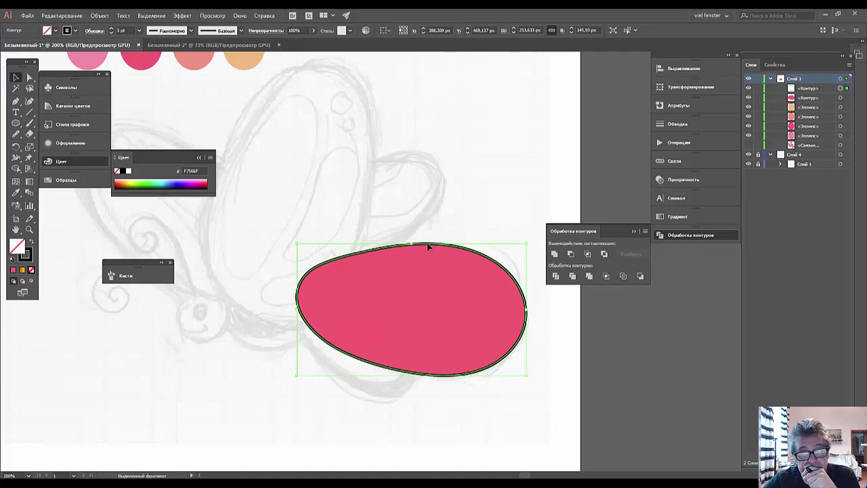
# Step: Move the black outline above the wing and paste a light pink F78BAA wing copy in front
pyautogui.moveTo(426, 247); pyautogui.dragTo(425, 82)
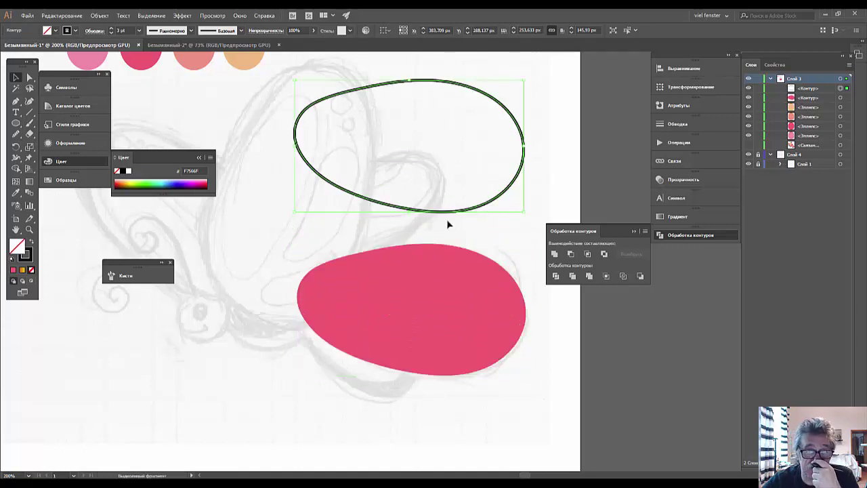
pyautogui.click(442, 325)
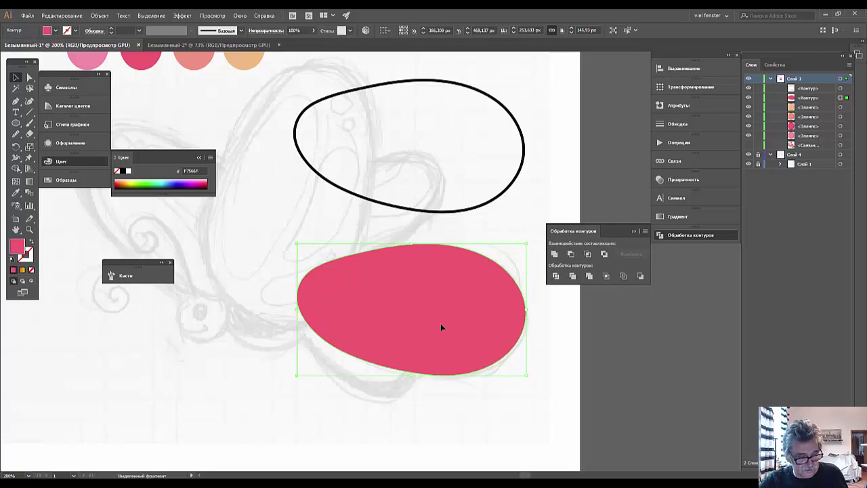
pyautogui.press('a')
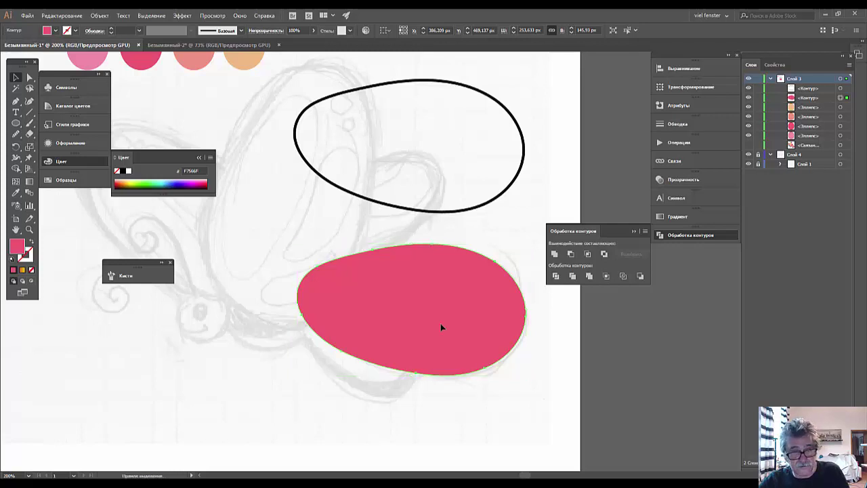
pyautogui.hotkey('ctrl', 'c')
pyautogui.hotkey('ctrl', 'f')
pyautogui.press('v')
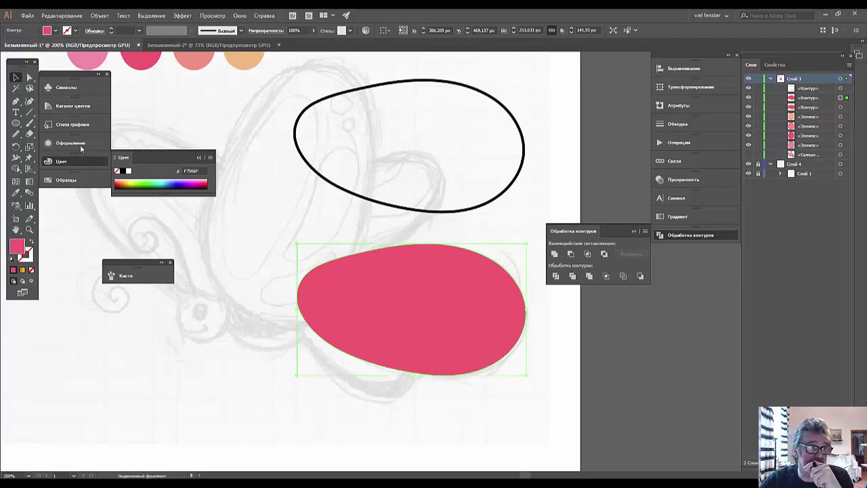
pyautogui.press('i')
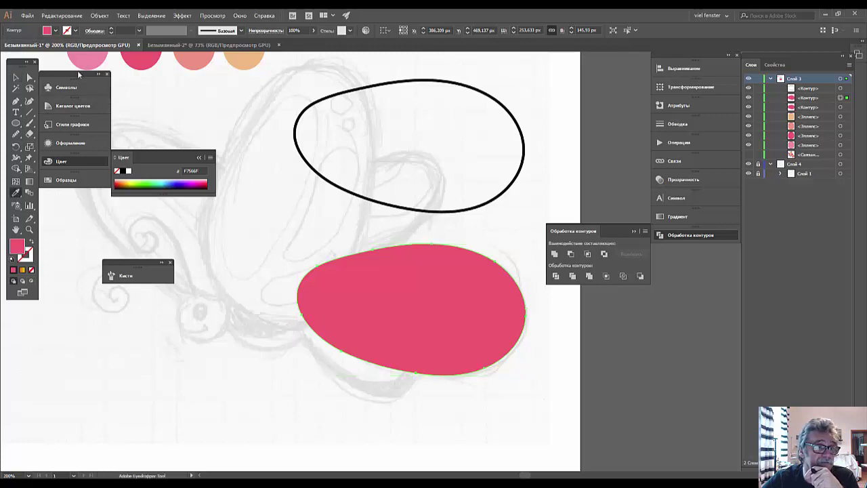
pyautogui.click(92, 55)
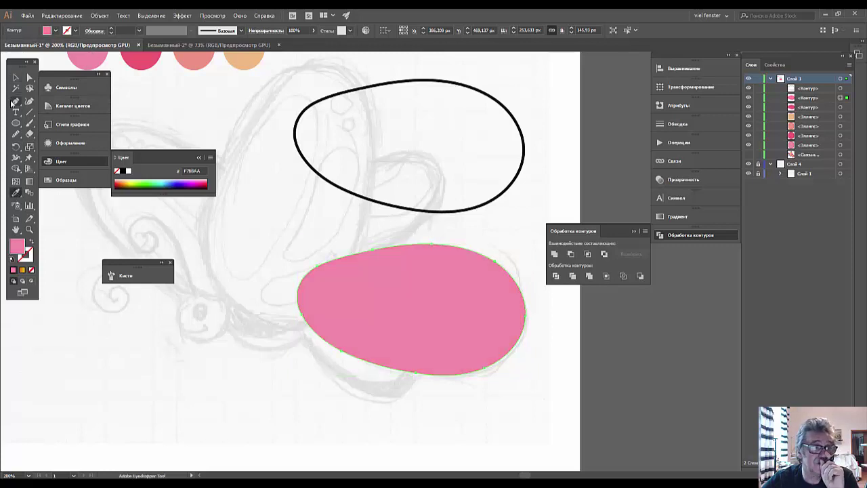
# Step: Set the fill colour to dark magenta 872244 with nothing selected
pyautogui.click(15, 125)
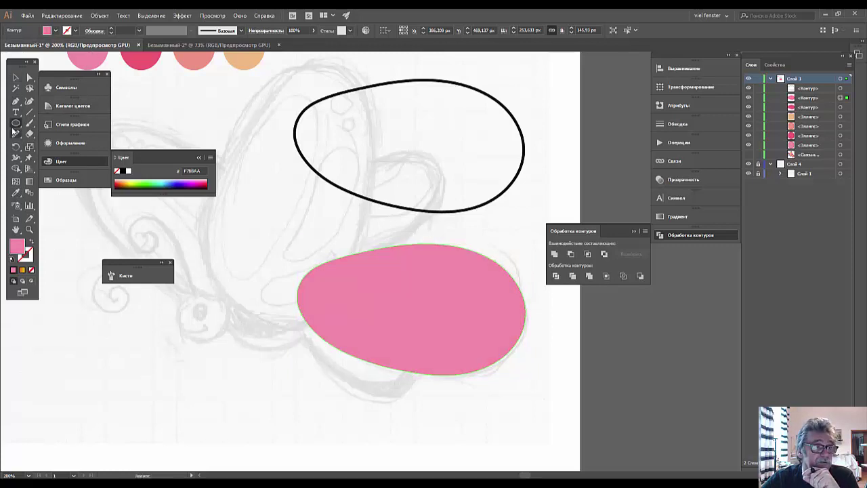
pyautogui.click(14, 77)
pyautogui.click(114, 333)
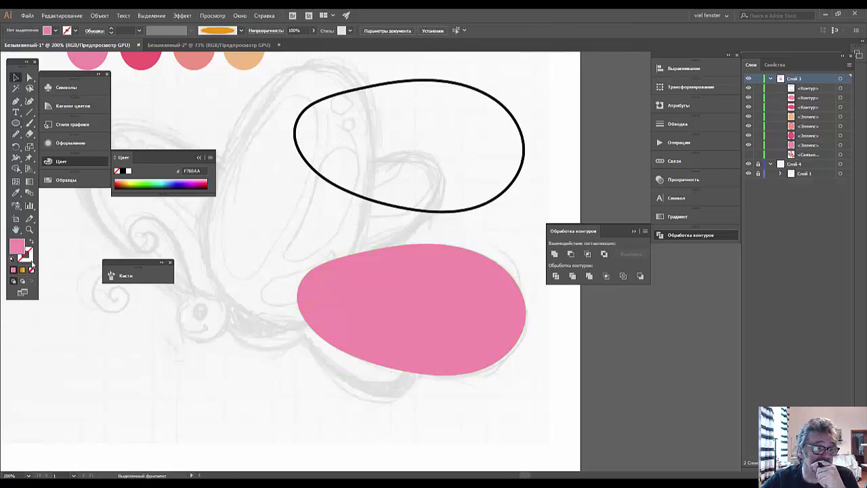
pyautogui.doubleClick(18, 249)
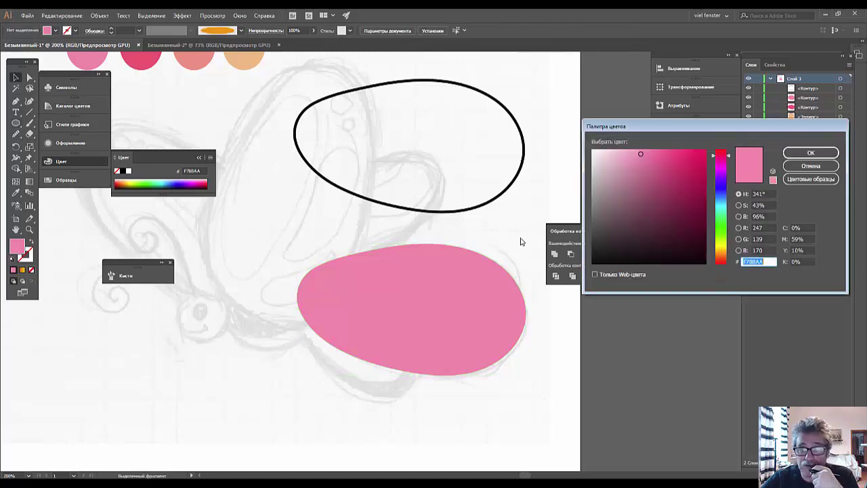
pyautogui.click(677, 203)
pyautogui.click(806, 154)
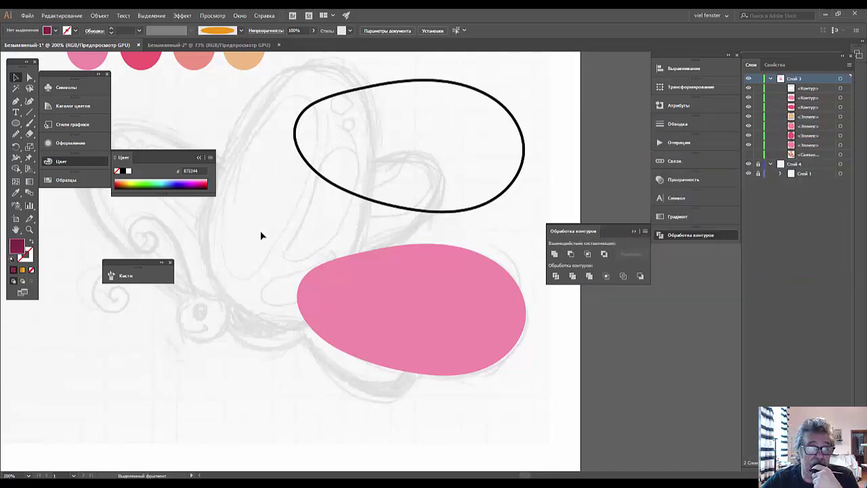
pyautogui.click(16, 124)
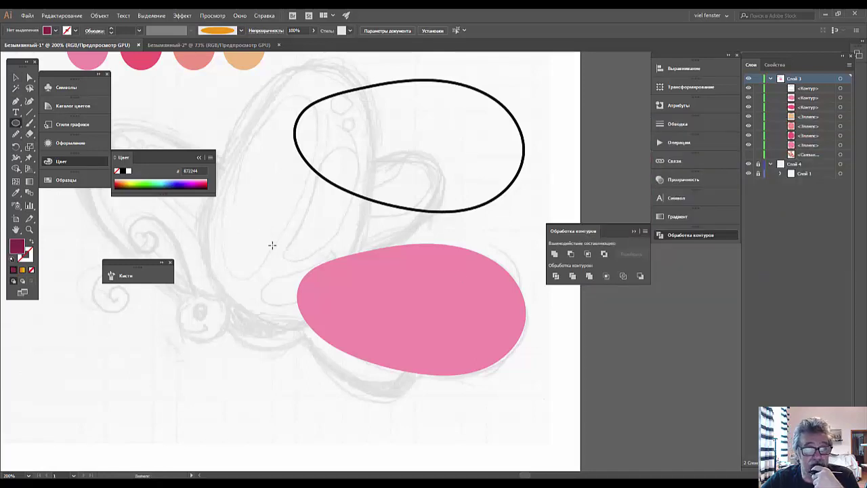
# Step: Draw an ellipse over the wing's left part and subtract it from the light pink copy with Minus Front
pyautogui.moveTo(271, 245)
pyautogui.mouseDown()
pyautogui.moveTo(460, 434)
pyautogui.moveTo(502, 366)
pyautogui.moveTo(488, 376)
pyautogui.mouseUp()
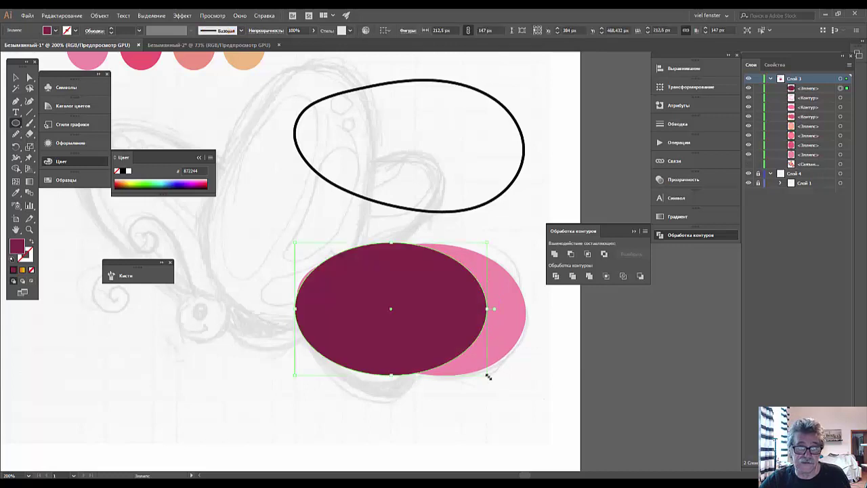
pyautogui.moveTo(293, 309); pyautogui.dragTo(287, 309)
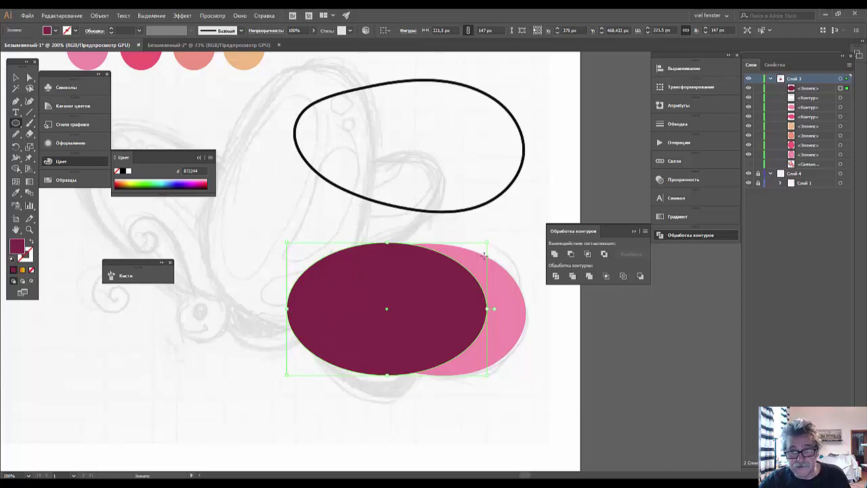
pyautogui.click(16, 77)
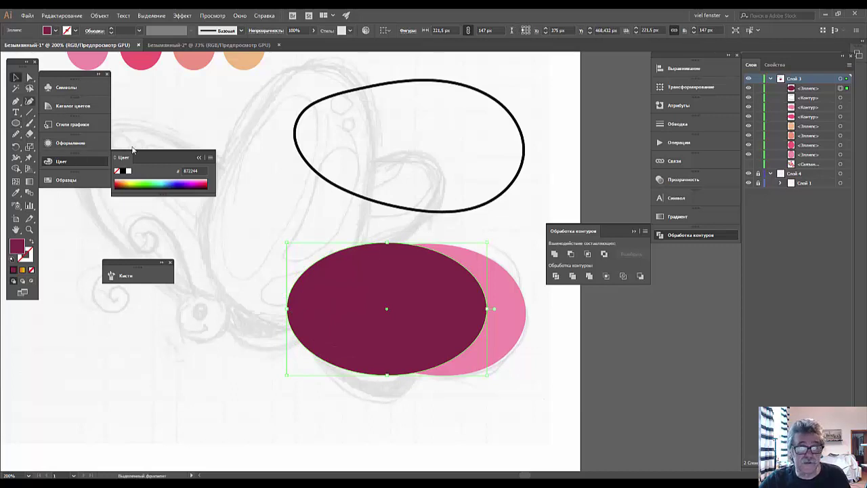
pyautogui.keyDown('shift'); pyautogui.click(509, 318); pyautogui.keyUp('shift')
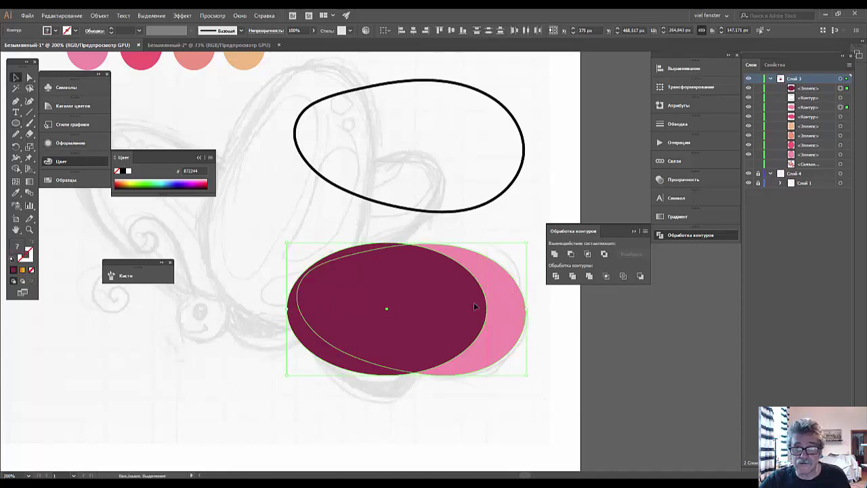
pyautogui.click(569, 254)
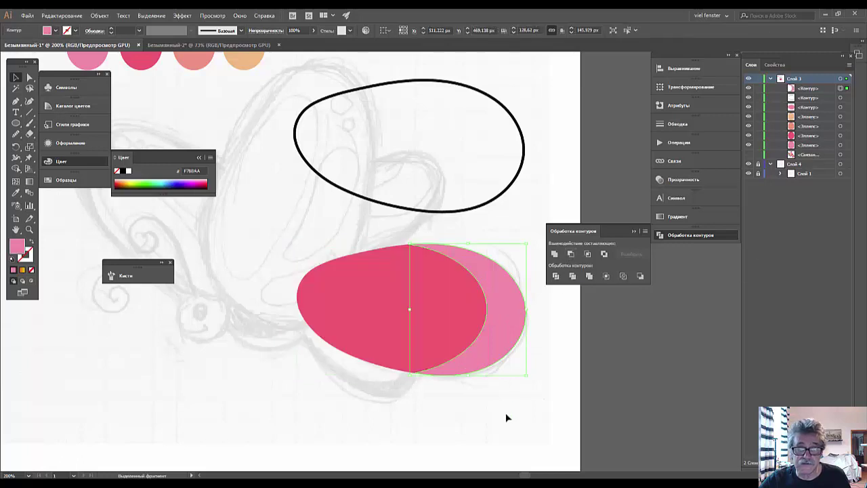
# Step: Set the deeper wing pink F7566F as a 1 pt Pencil stroke with no fill
pyautogui.click(506, 415)
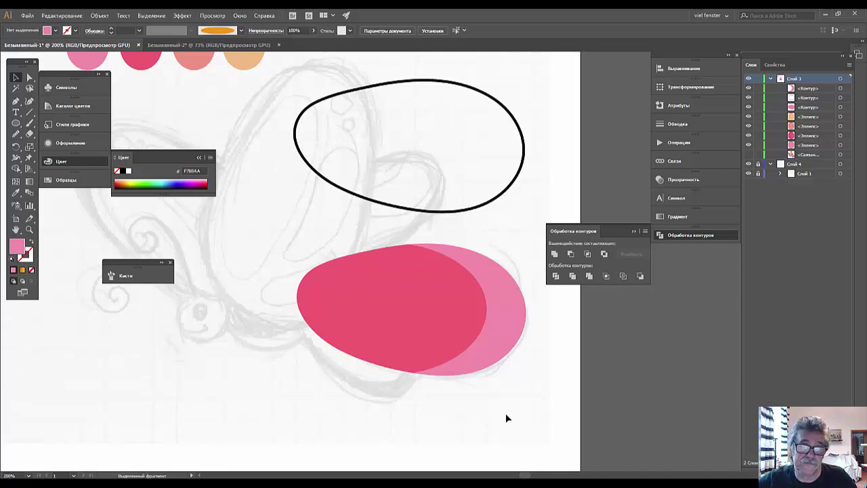
pyautogui.click(16, 134)
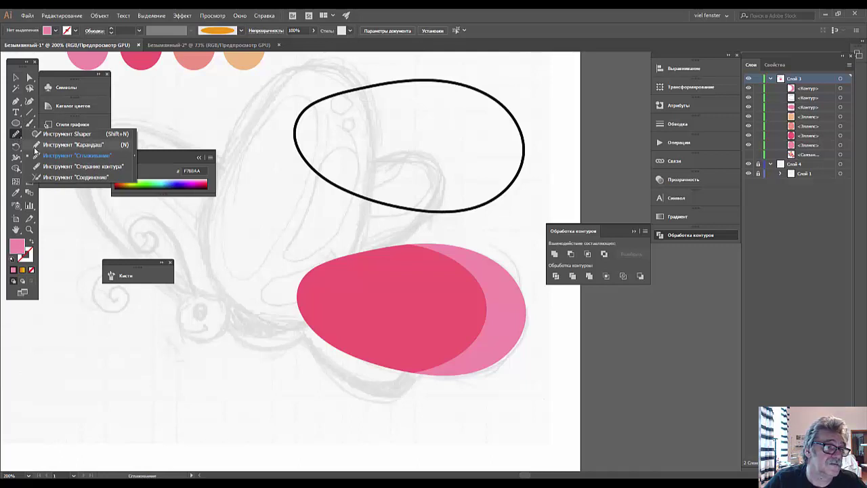
pyautogui.click(68, 145)
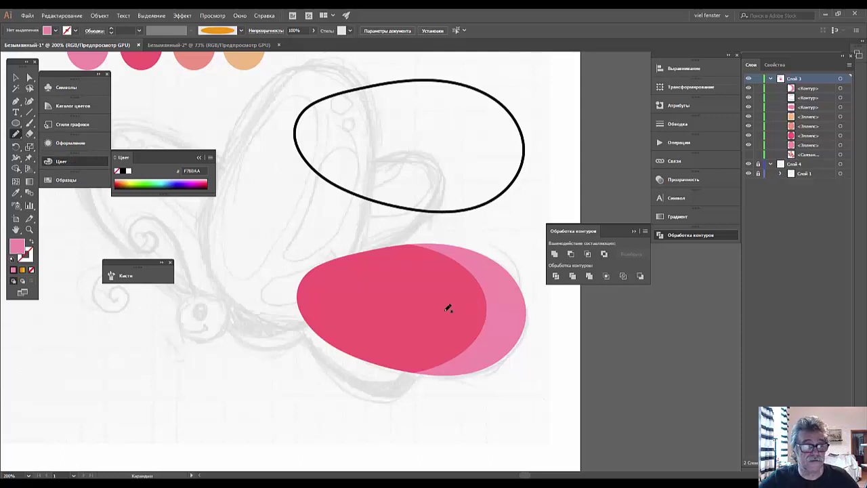
pyautogui.press('i')
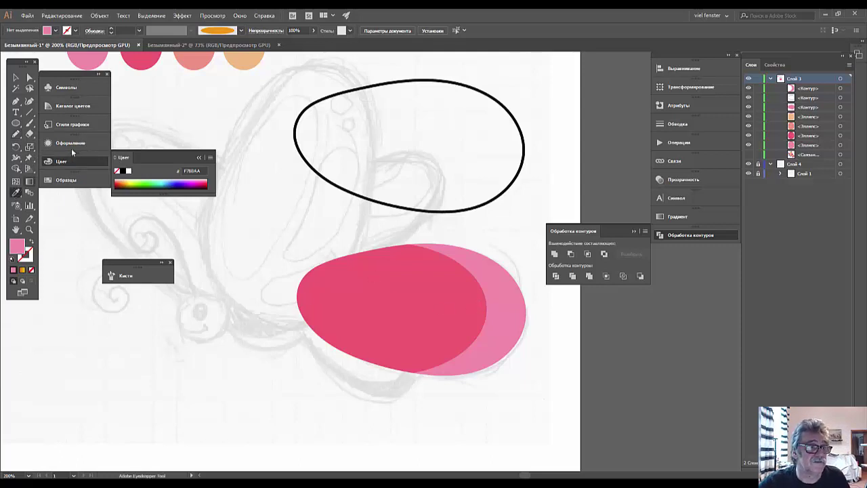
pyautogui.click(148, 61)
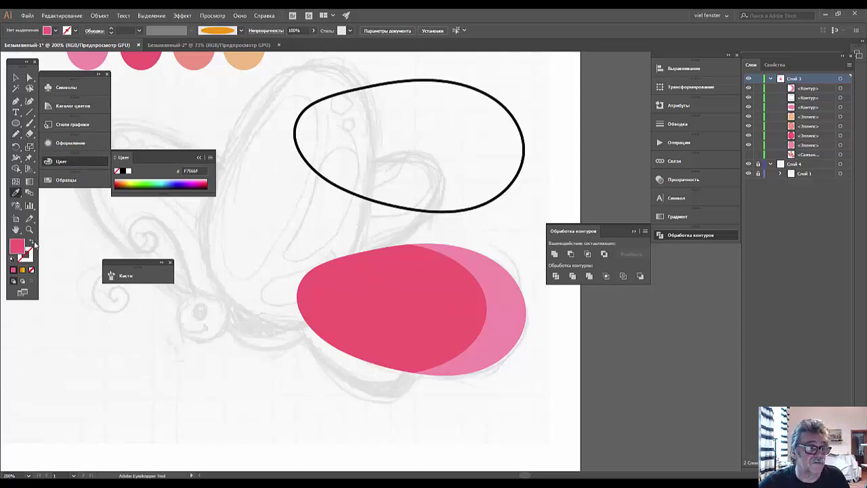
pyautogui.click(32, 242)
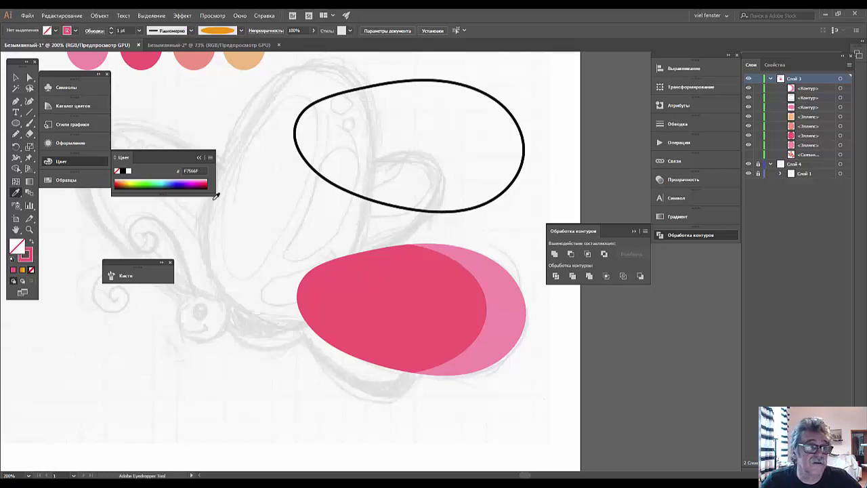
pyautogui.moveTo(18, 135); pyautogui.dragTo(57, 149)
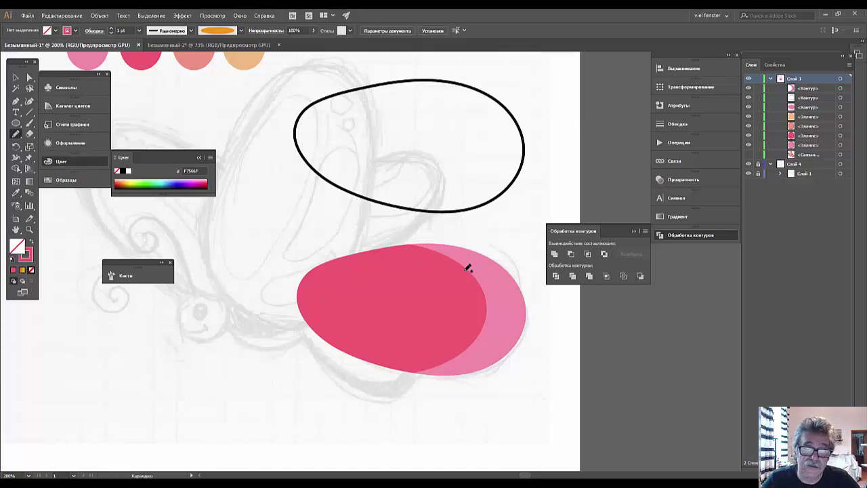
# Step: Draw a short pink vein across the pale crescent and thicken it to 2 pt, undoing failed redraws
pyautogui.moveTo(466, 268); pyautogui.dragTo(507, 262)
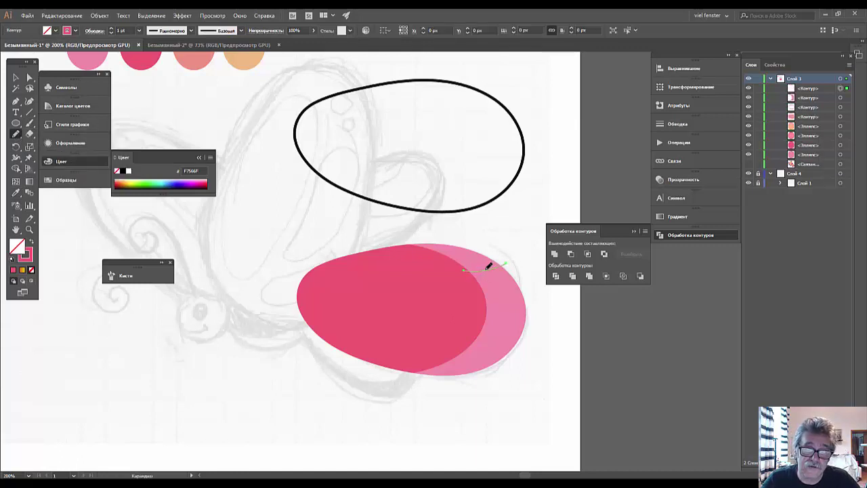
pyautogui.click(112, 28)
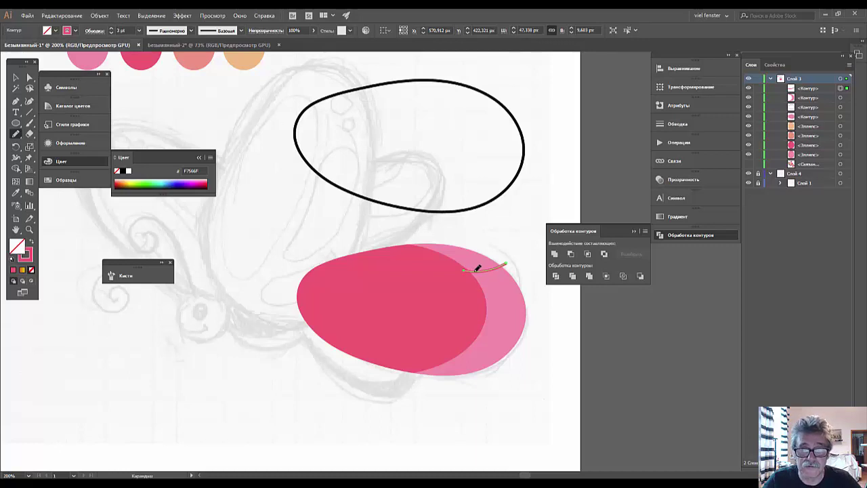
pyautogui.moveTo(479, 250); pyautogui.dragTo(482, 269)
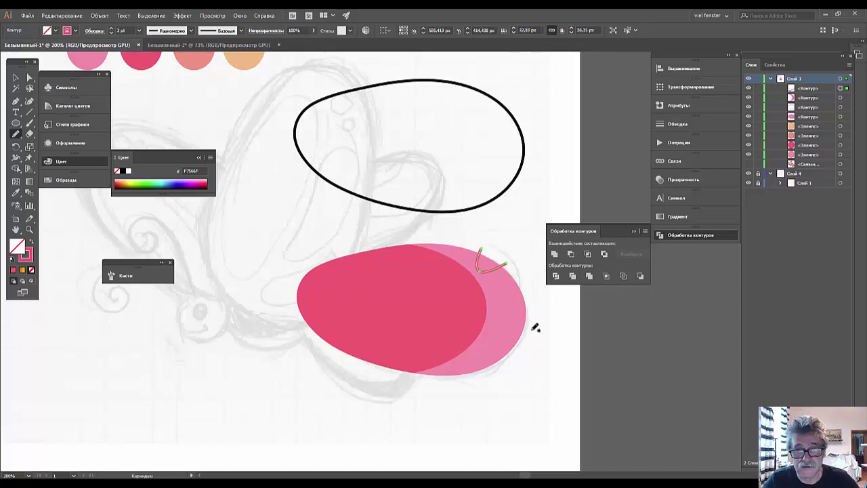
pyautogui.hotkey('ctrl', 'z')
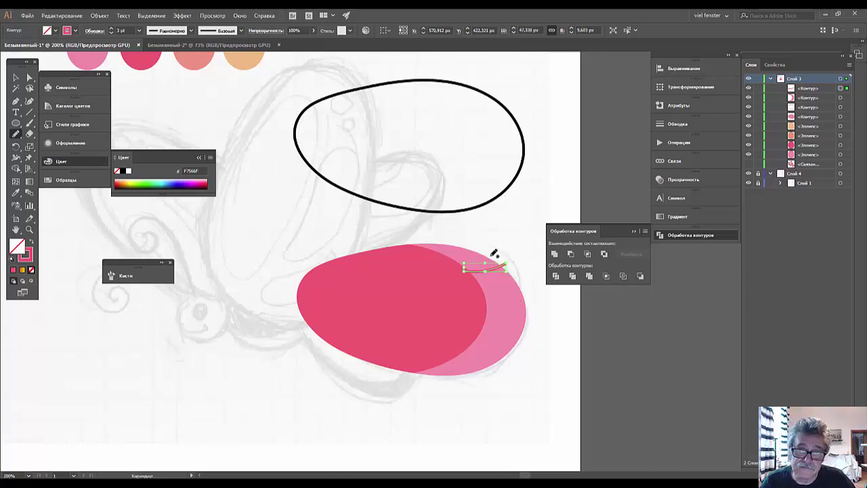
pyautogui.moveTo(486, 268); pyautogui.dragTo(482, 257)
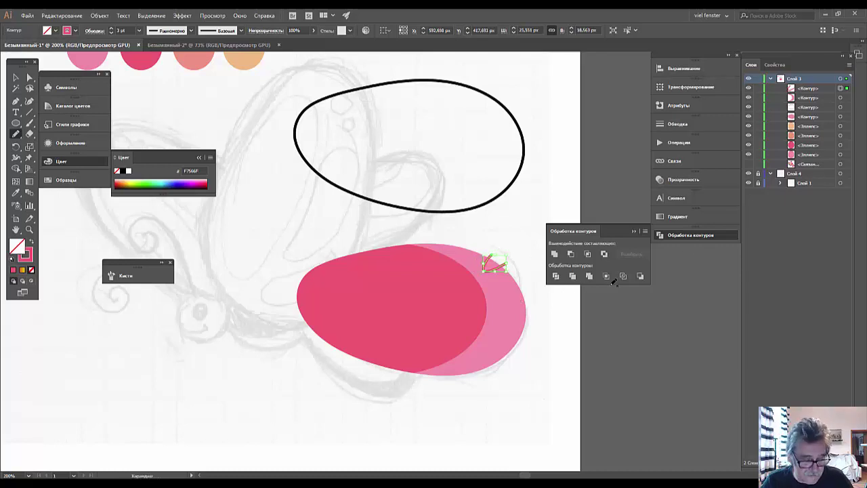
pyautogui.hotkey('ctrl', 'z')
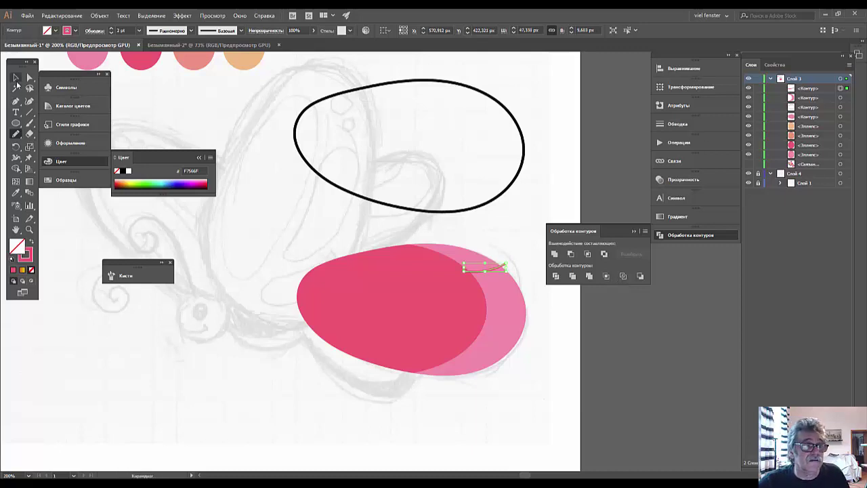
pyautogui.click(15, 77)
pyautogui.click(289, 206)
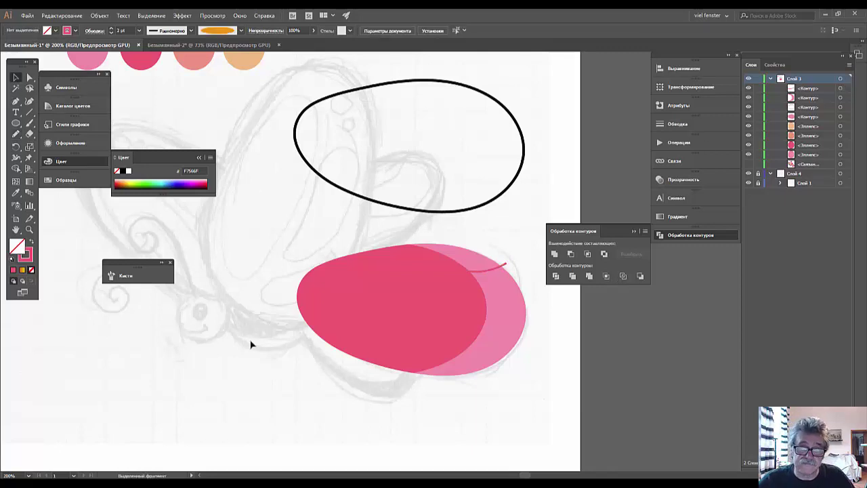
# Step: Draw two long curved veins and a short upper vein across the wing
pyautogui.click(15, 133)
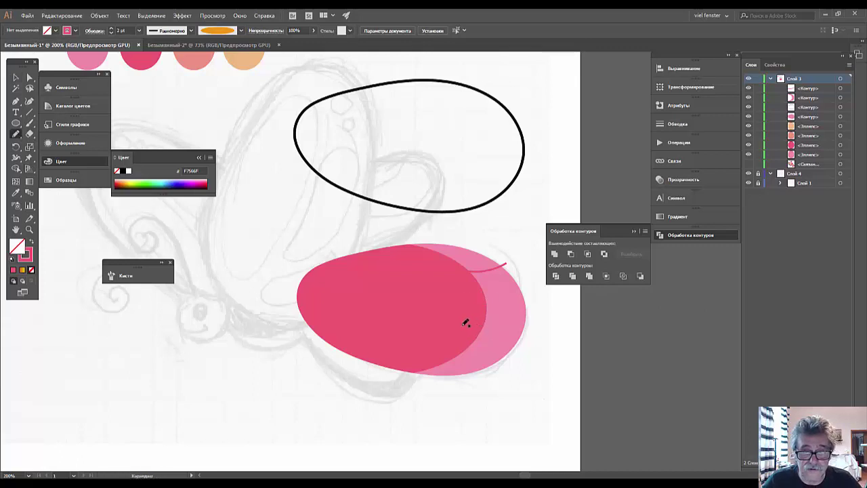
pyautogui.moveTo(449, 319); pyautogui.dragTo(535, 355)
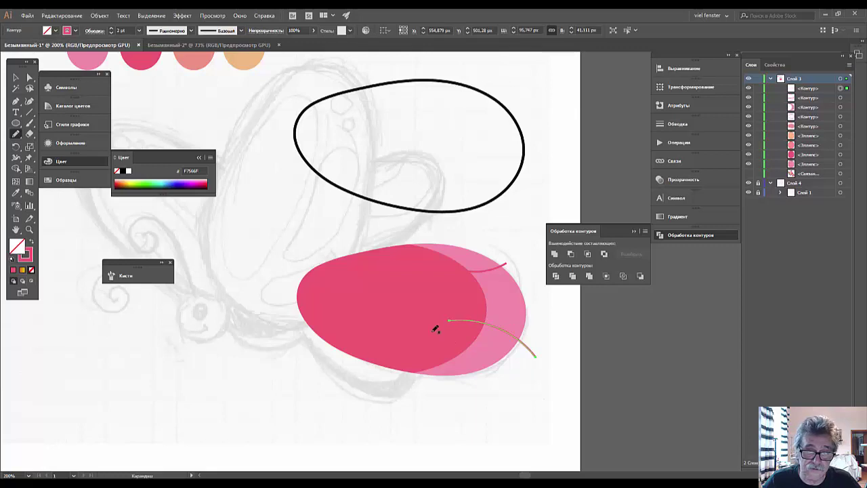
pyautogui.moveTo(449, 332)
pyautogui.mouseDown()
pyautogui.moveTo(493, 354)
pyautogui.moveTo(516, 391)
pyautogui.mouseUp()
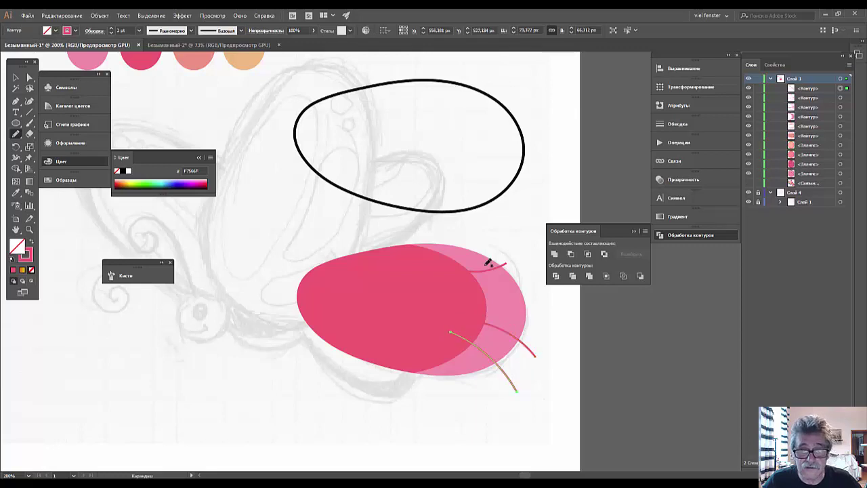
pyautogui.moveTo(483, 269); pyautogui.dragTo(494, 243)
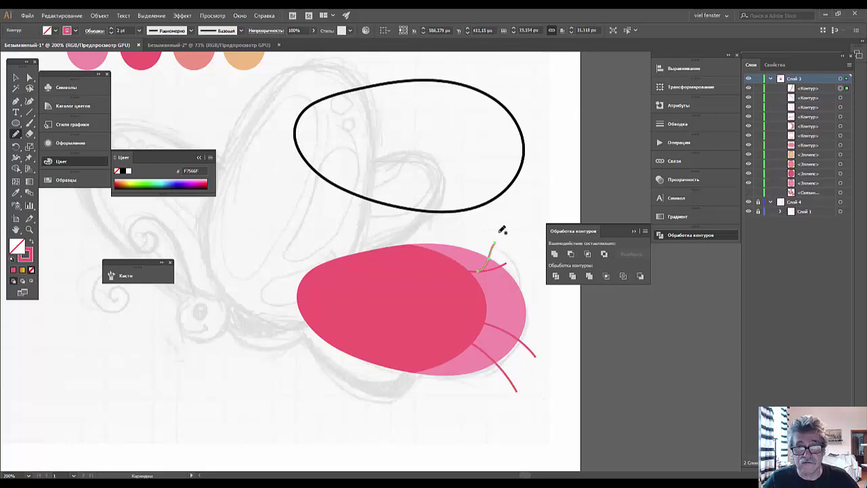
pyautogui.hotkey('ctrl', 'z')
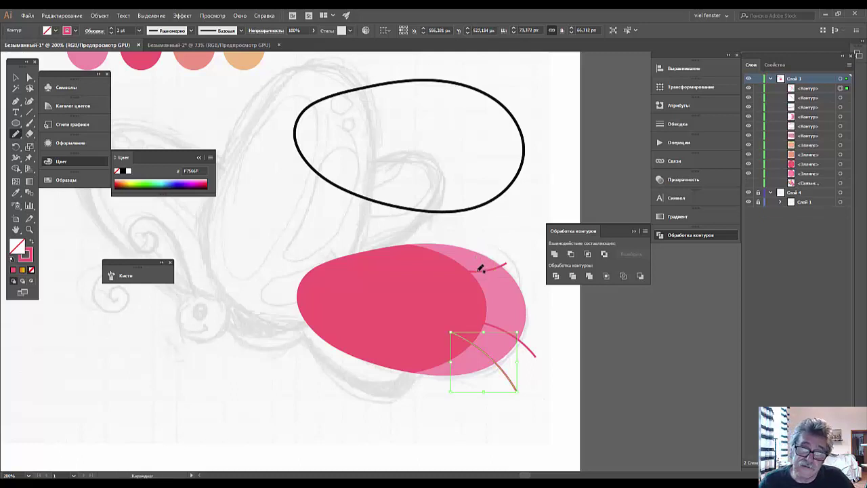
pyautogui.moveTo(477, 271); pyautogui.dragTo(486, 249)
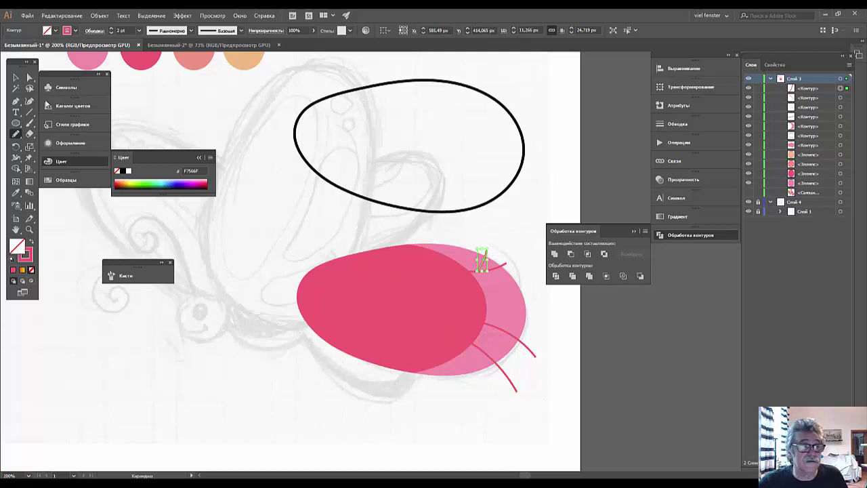
# Step: Select the short upper vein, the middle vein and the lower vein together
pyautogui.click(15, 77)
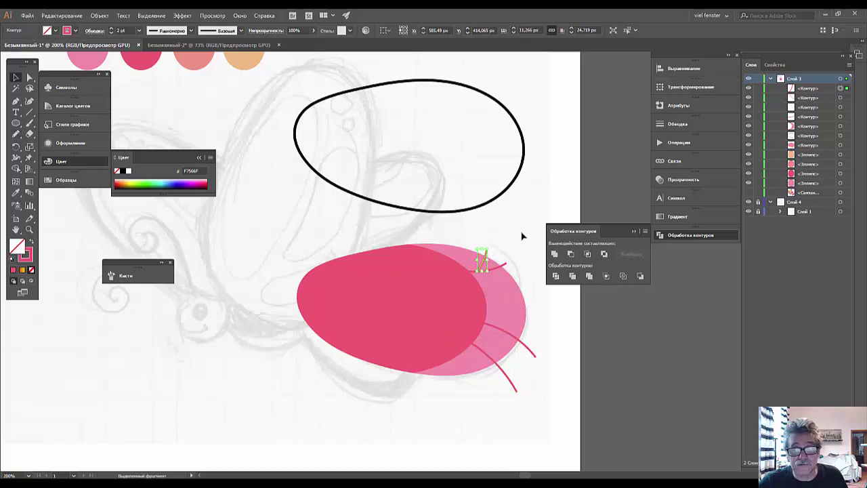
pyautogui.moveTo(519, 233); pyautogui.dragTo(489, 396)
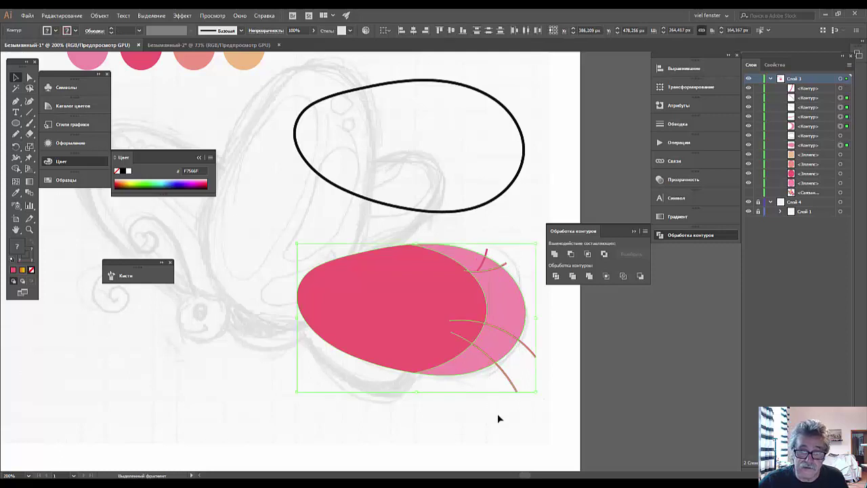
pyautogui.click(497, 414)
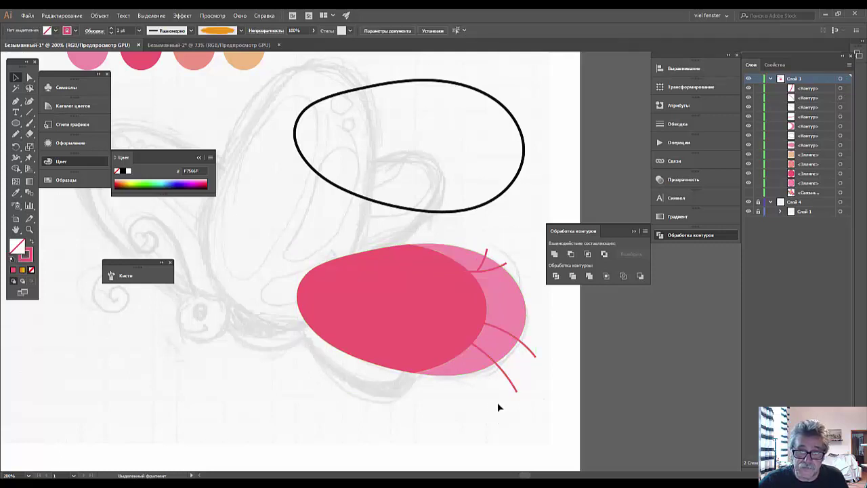
pyautogui.click(485, 273)
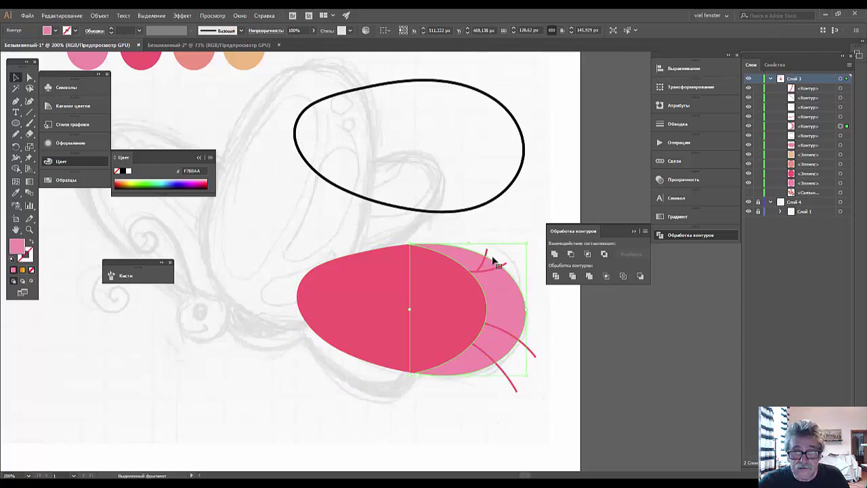
pyautogui.click(512, 235)
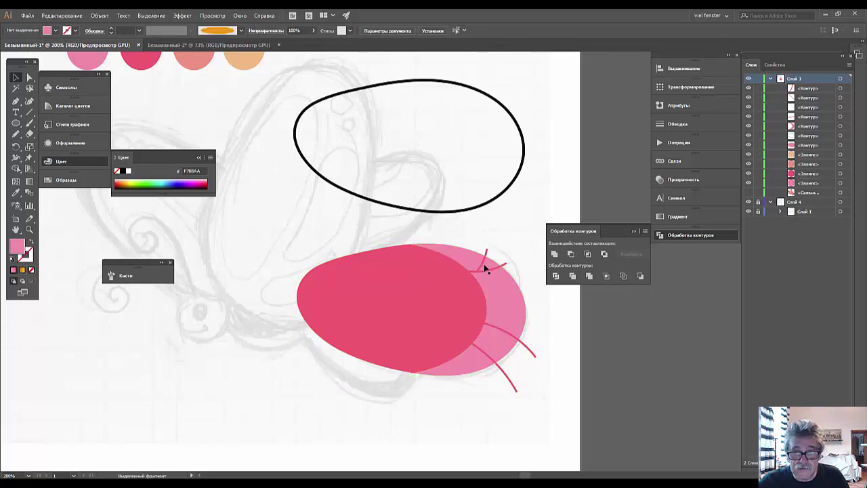
pyautogui.click(483, 264)
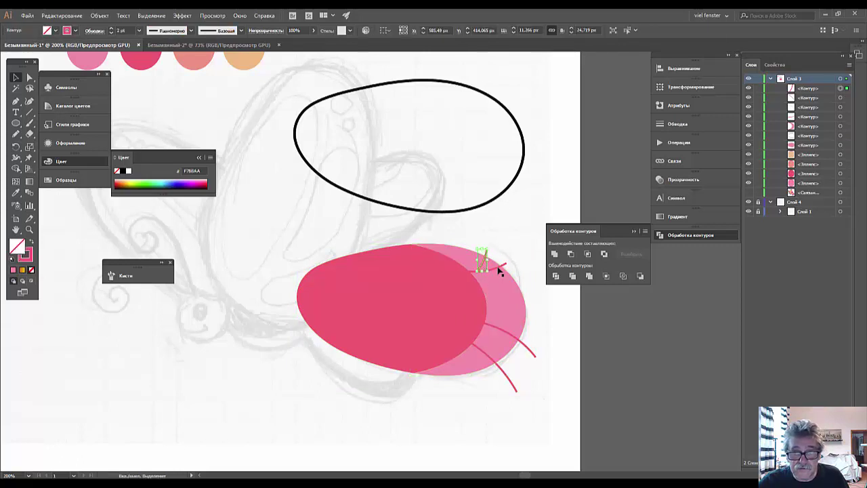
pyautogui.keyDown('shift'); pyautogui.click(499, 271); pyautogui.keyUp('shift')
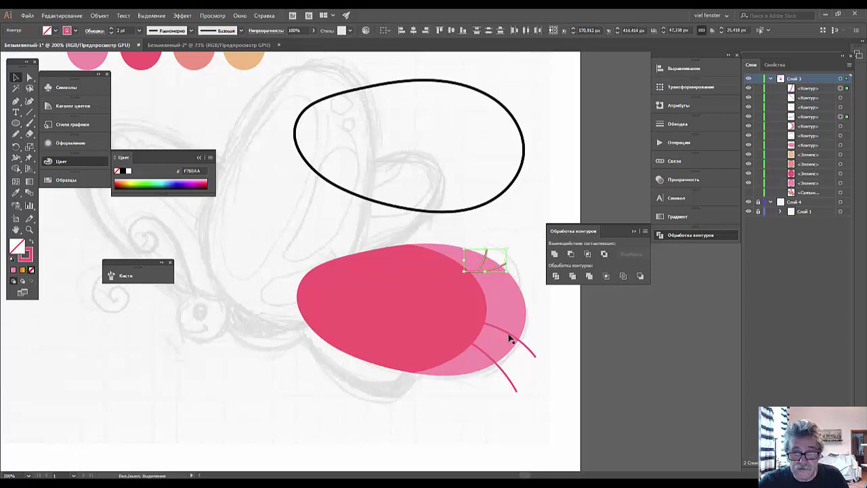
pyautogui.keyDown('shift'); pyautogui.click(510, 338); pyautogui.keyUp('shift')
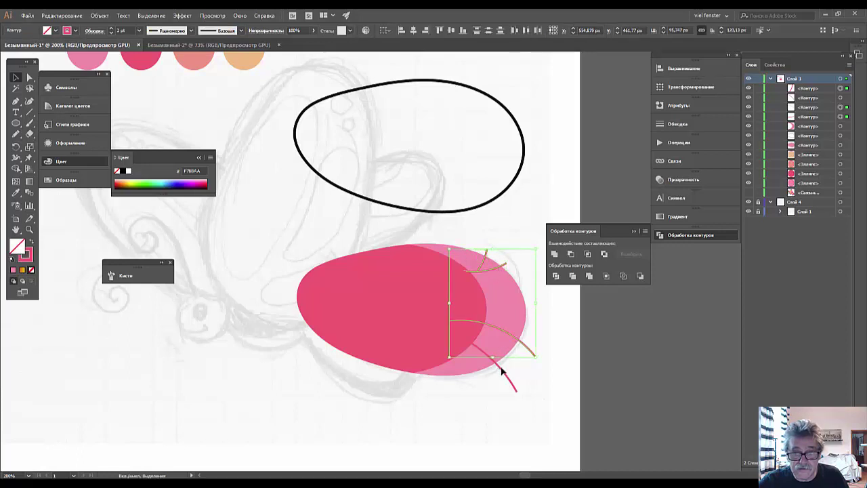
pyautogui.keyDown('shift'); pyautogui.click(503, 377); pyautogui.keyUp('shift')
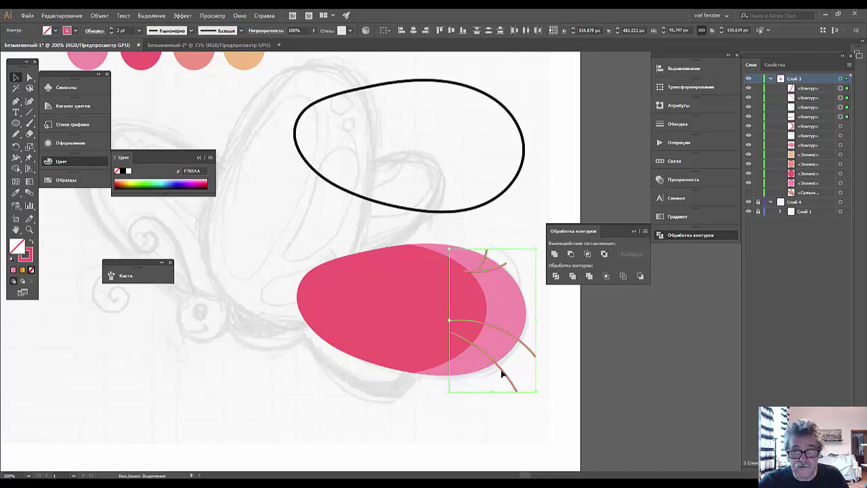
# Step: Expand the vein strokes' fill and stroke and combine them into one shape
pyautogui.click(102, 16)
pyautogui.click(118, 113)
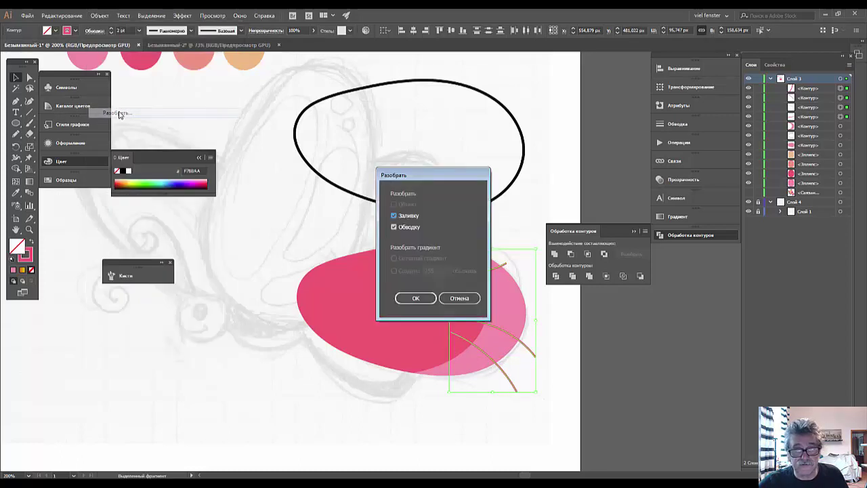
pyautogui.click(415, 298)
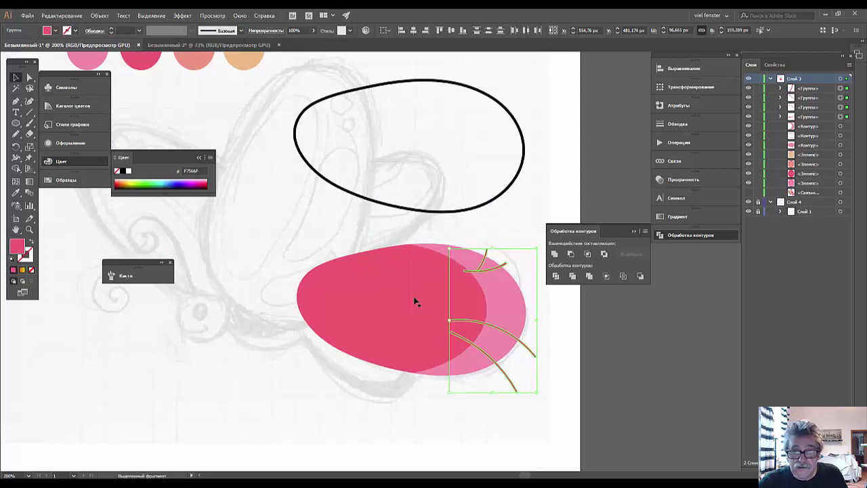
pyautogui.click(556, 276)
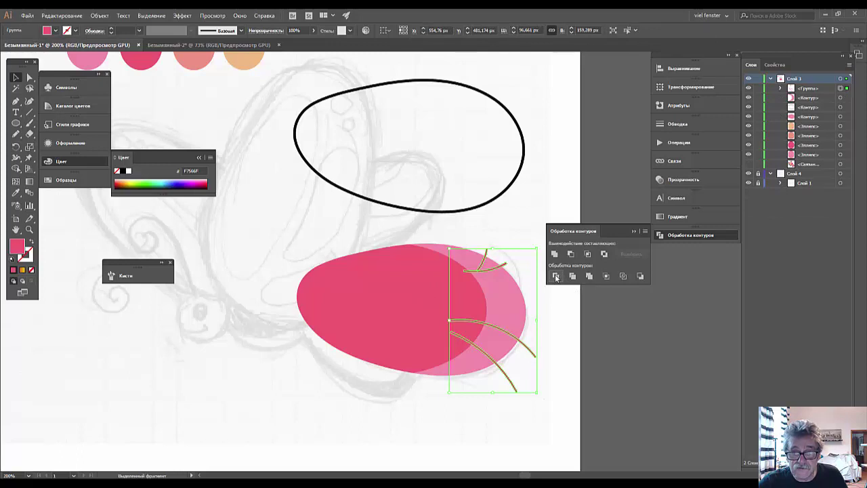
pyautogui.click(556, 277)
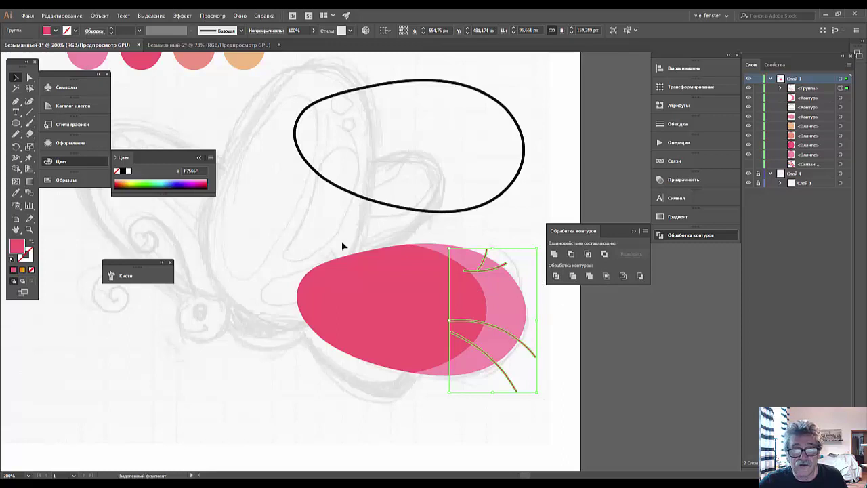
pyautogui.click(391, 293)
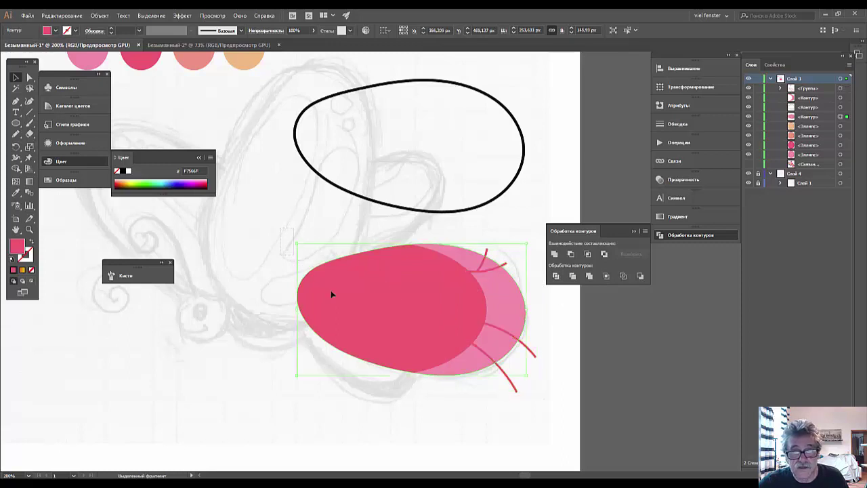
# Step: Divide the pink wing shapes along the veins with Pathfinder, then zoom in on the wing
pyautogui.moveTo(330, 291); pyautogui.dragTo(551, 387)
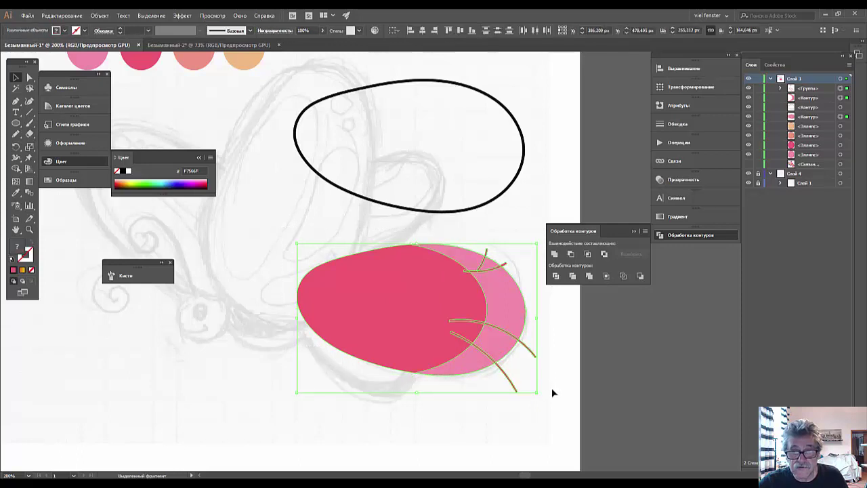
pyautogui.click(554, 276)
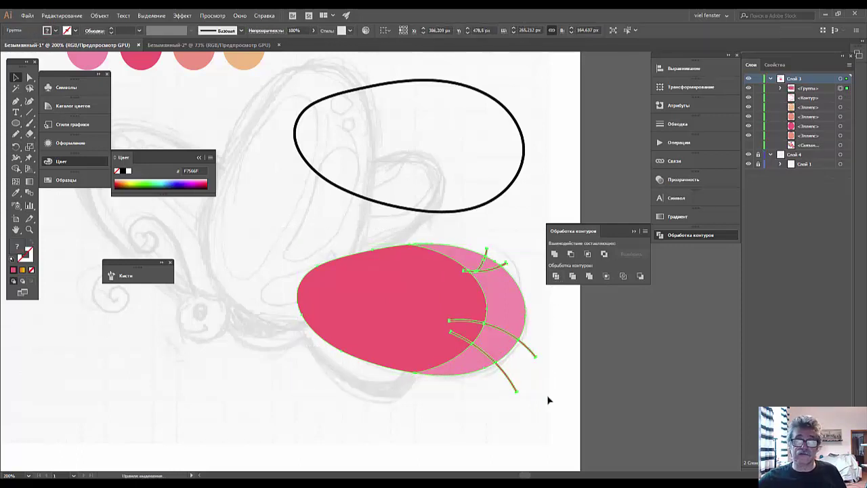
pyautogui.hotkey('ctrl', '=')
pyautogui.hotkey('ctrl', '=')
pyautogui.hotkey('ctrl', '=')
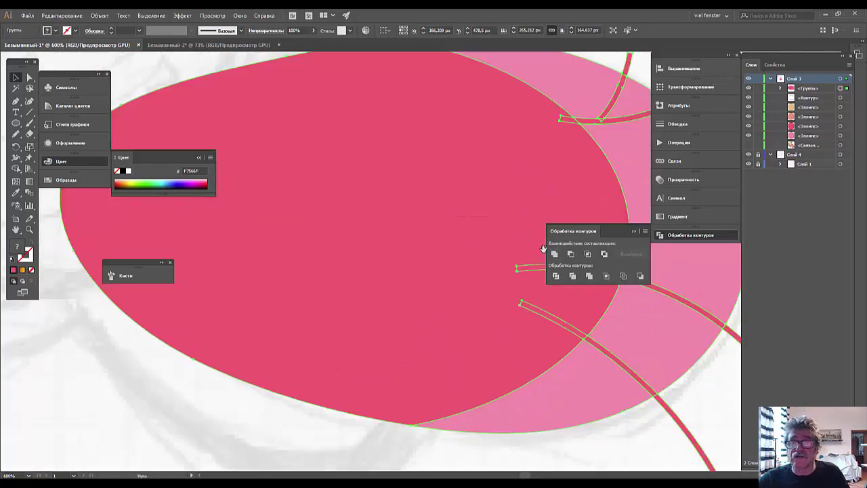
# Step: Delete the stray vein ends poking past the upper and lower edges of the wing
pyautogui.moveTo(543, 249); pyautogui.dragTo(420, 354)
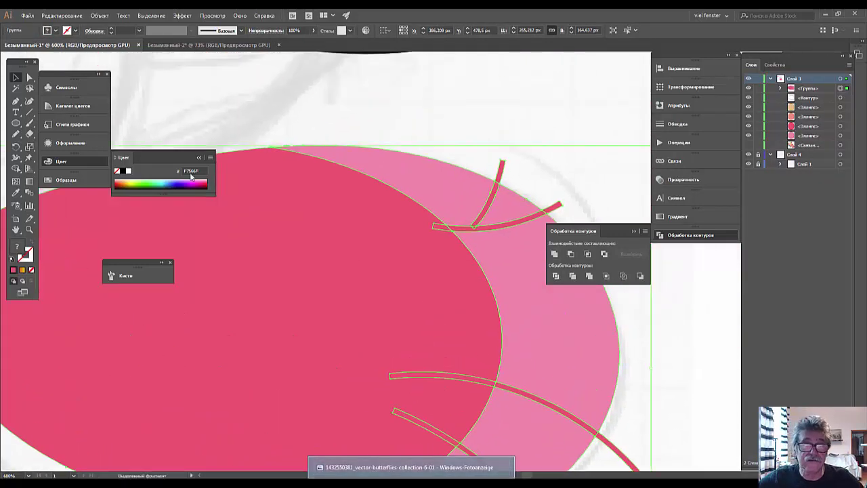
pyautogui.click(29, 77)
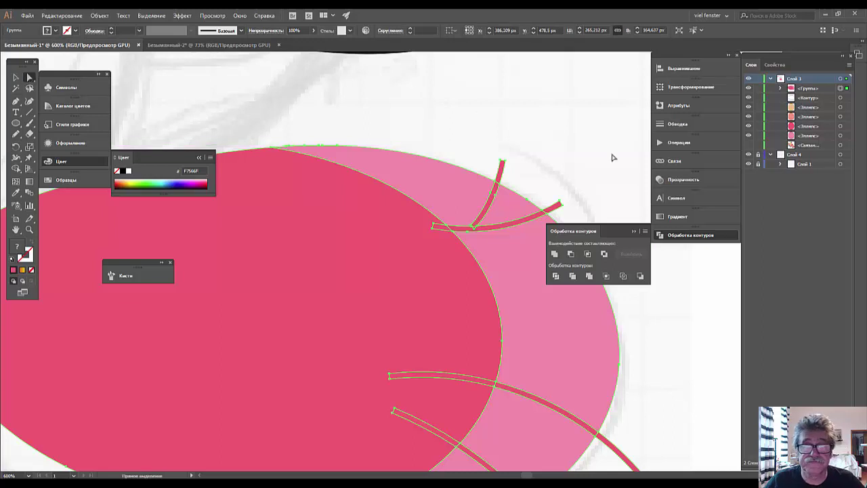
pyautogui.click(532, 167)
pyautogui.click(503, 175)
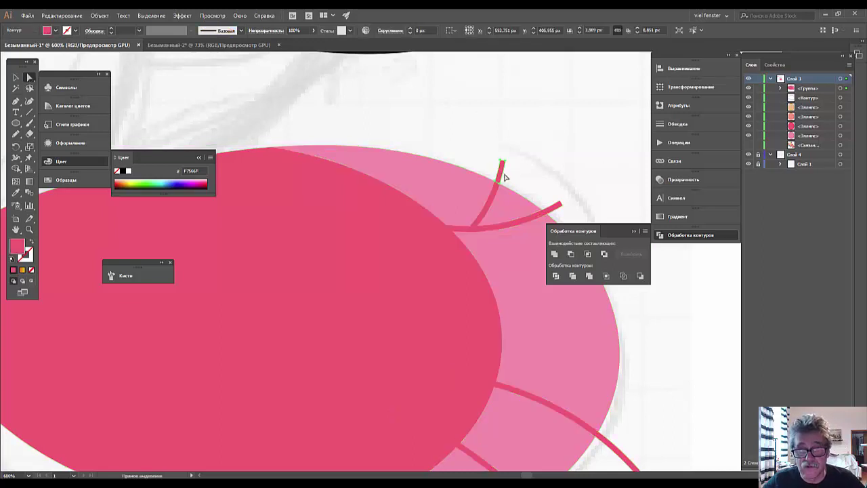
pyautogui.press('Delete')
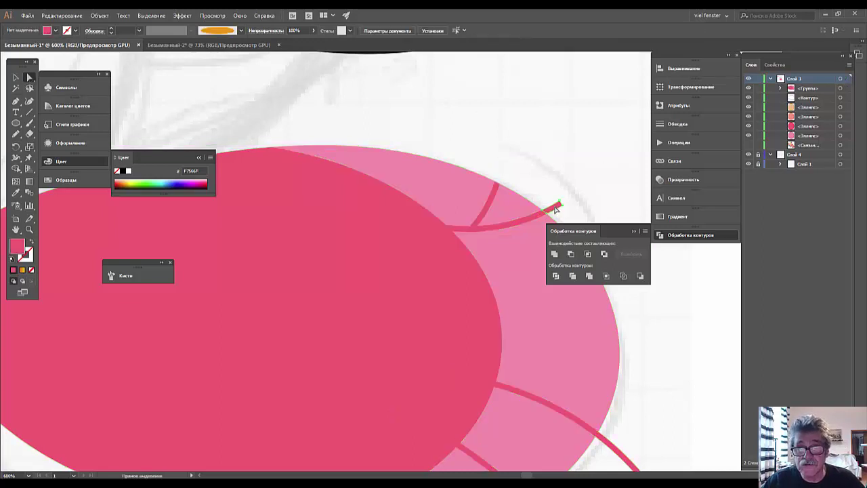
pyautogui.click(561, 204)
pyautogui.press('Delete')
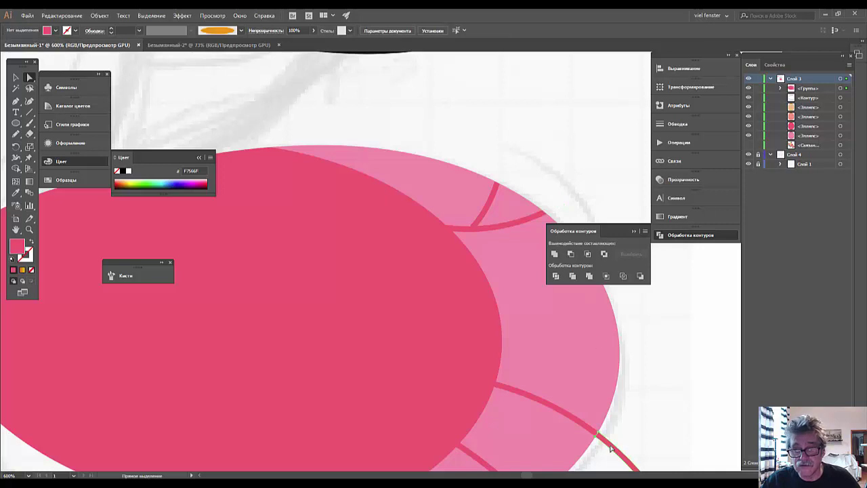
pyautogui.click(610, 450)
pyautogui.press('Delete')
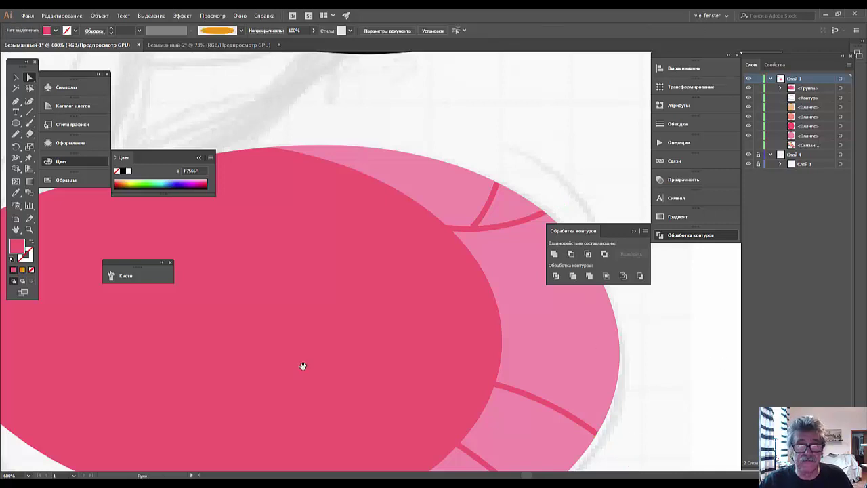
# Step: Delete the vein tail below the wing, undo to restore it, then zoom out to 200%
pyautogui.moveTo(302, 366); pyautogui.dragTo(302, 156)
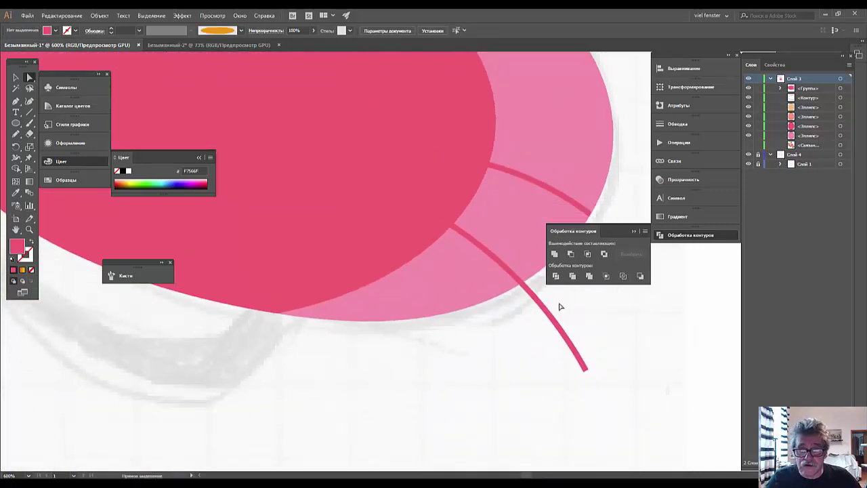
pyautogui.click(555, 325)
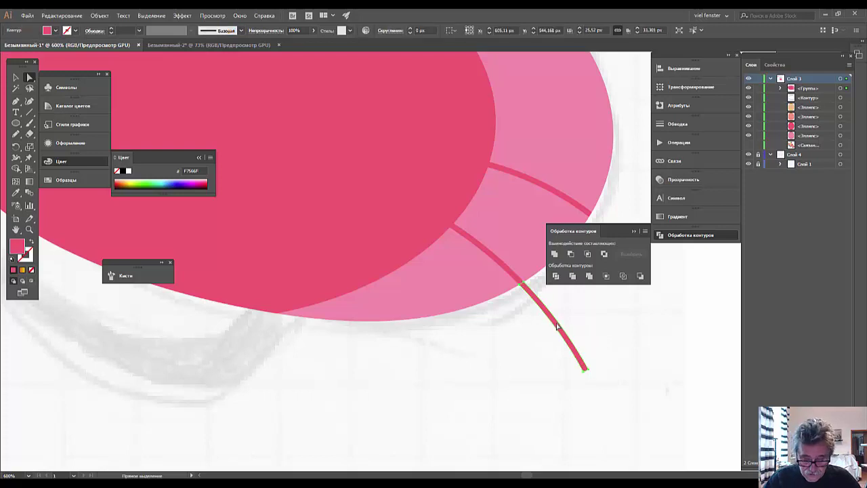
pyautogui.press('Delete')
pyautogui.hotkey('ctrl', 'z')
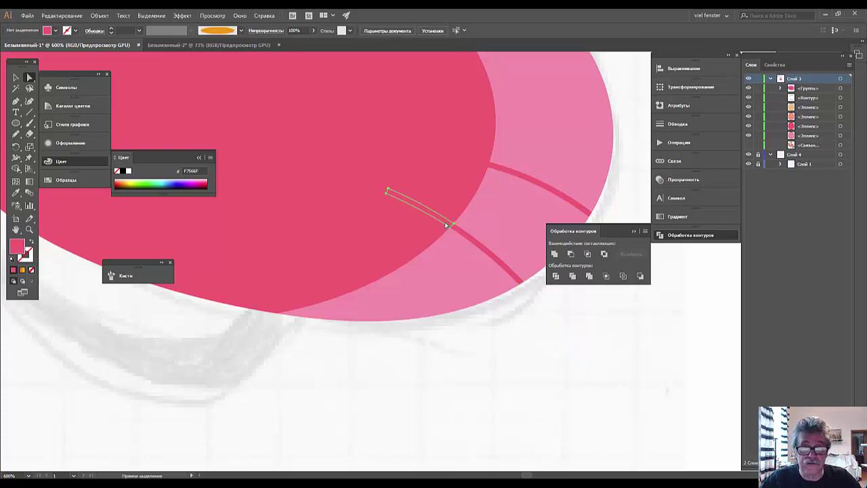
pyautogui.hotkey('ctrl', 'shift', 'a')
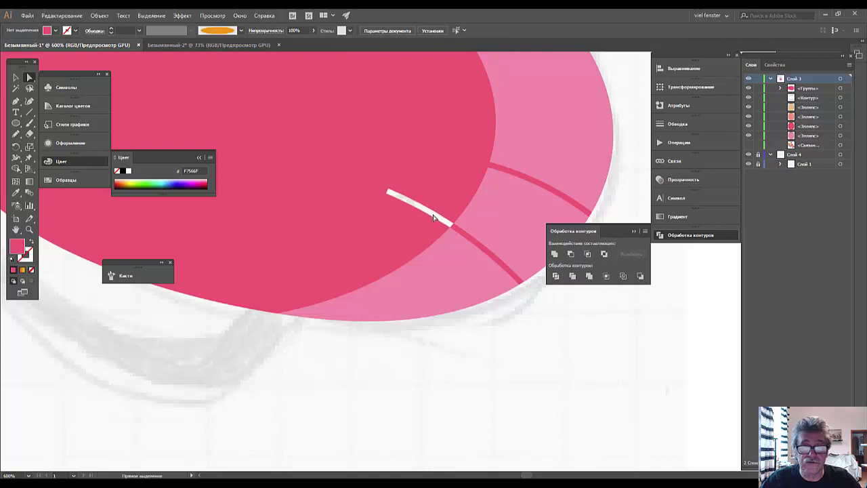
pyautogui.hotkey('ctrl', 'z')
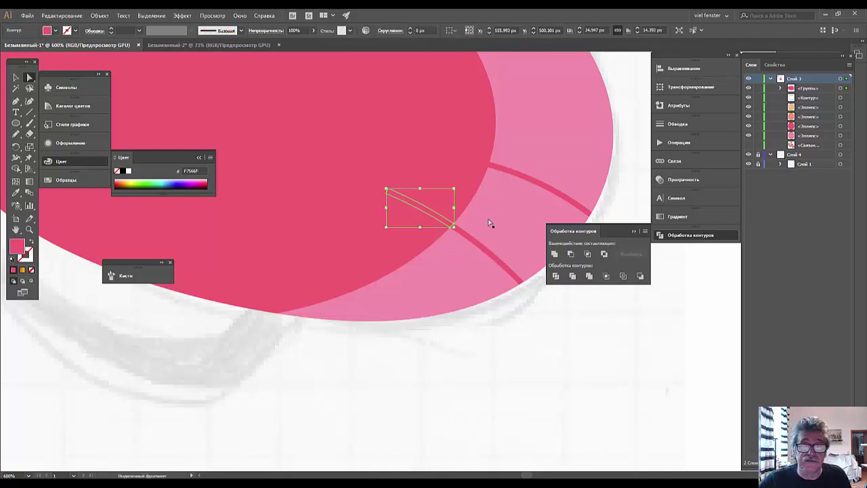
pyautogui.hotkey('ctrl', '-')
pyautogui.hotkey('ctrl', '-')
pyautogui.hotkey('ctrl', '-')
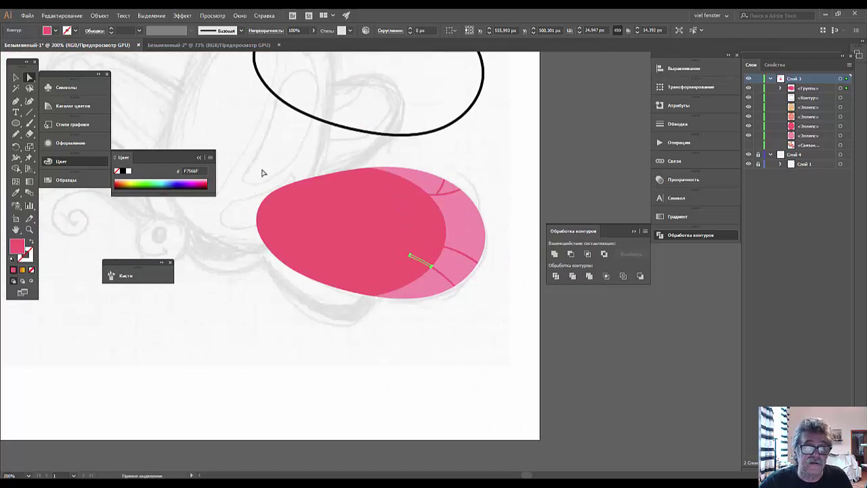
# Step: Marquee-select the wing shapes, try Pathfinder Unite, then undo it
pyautogui.moveTo(250, 172); pyautogui.dragTo(493, 314)
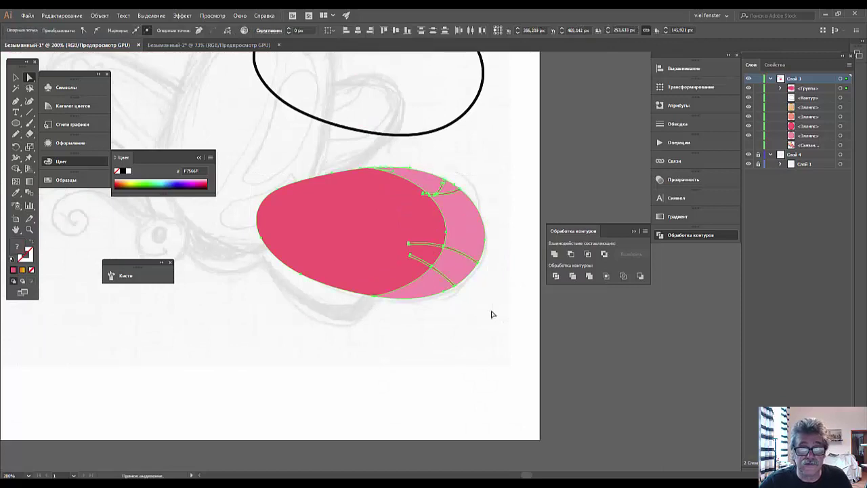
pyautogui.click(554, 254)
pyautogui.hotkey('ctrl', 'z')
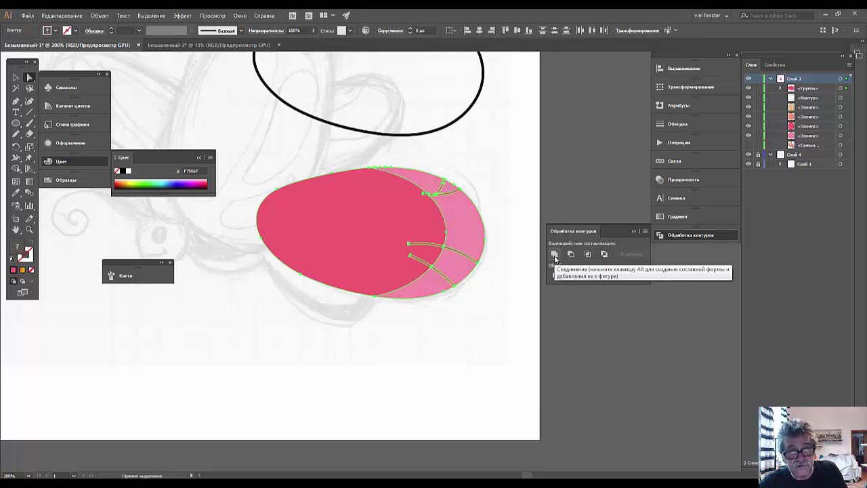
pyautogui.click(524, 298)
# Step: Move the short vein down-right onto the light pink edge and nudge the top vein upward
pyautogui.click(427, 266)
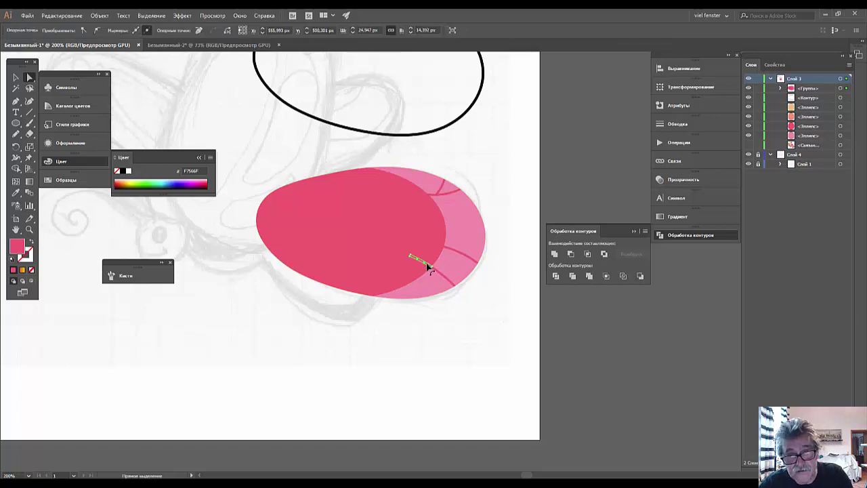
pyautogui.click(425, 264)
pyautogui.click(464, 286)
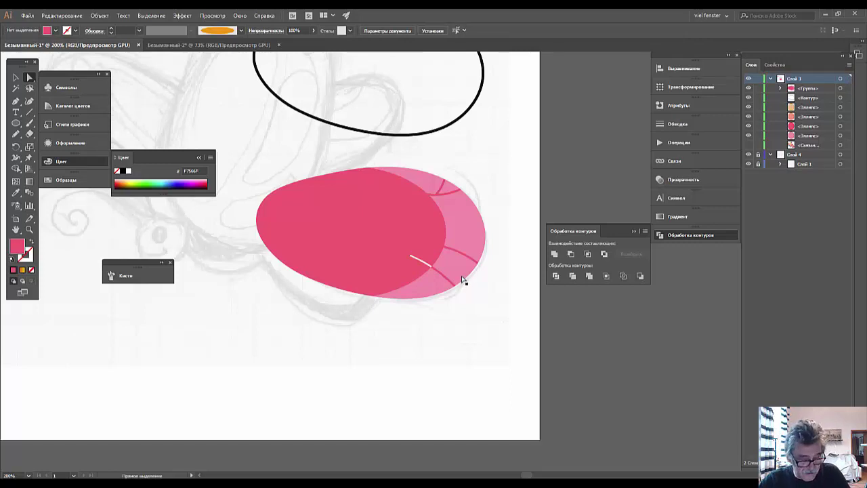
pyautogui.hotkey('ctrl', 'z')
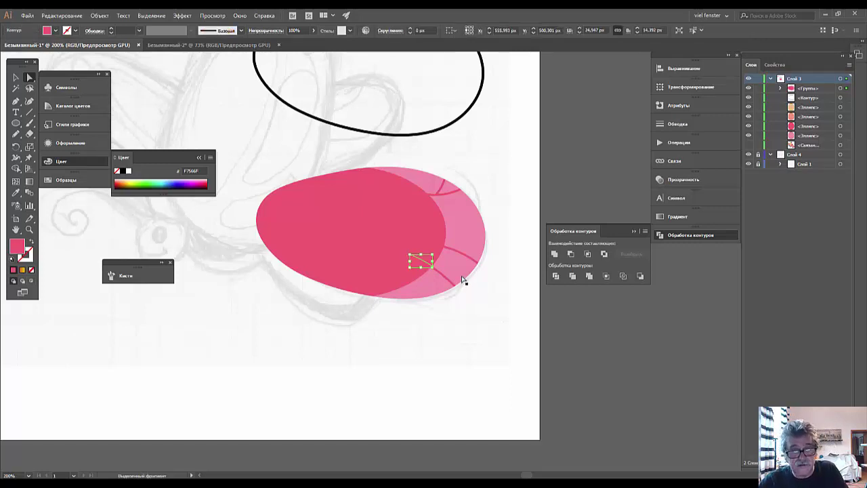
pyautogui.moveTo(424, 261); pyautogui.dragTo(445, 278)
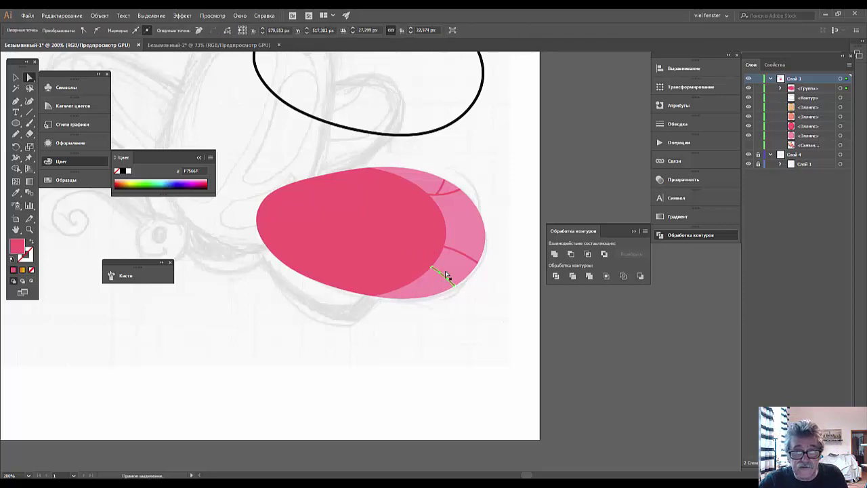
pyautogui.keyDown('shift'); pyautogui.click(458, 255); pyautogui.keyUp('shift')
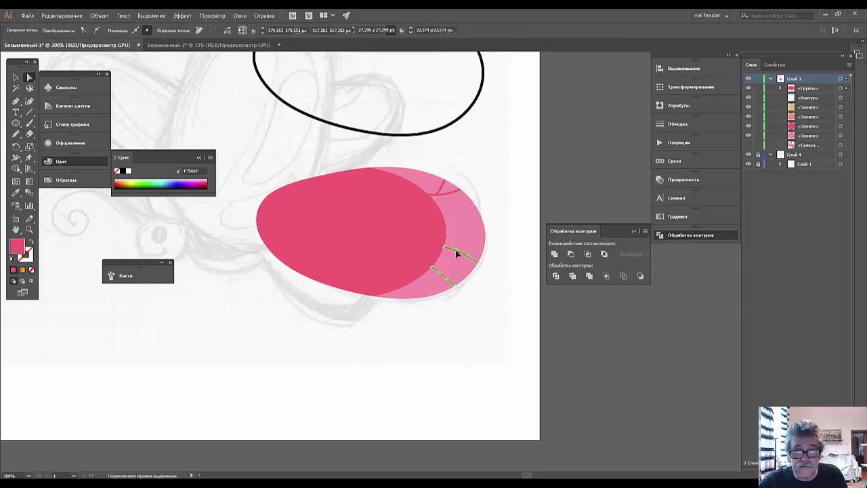
pyautogui.keyDown('shift'); pyautogui.click(443, 195); pyautogui.keyUp('shift')
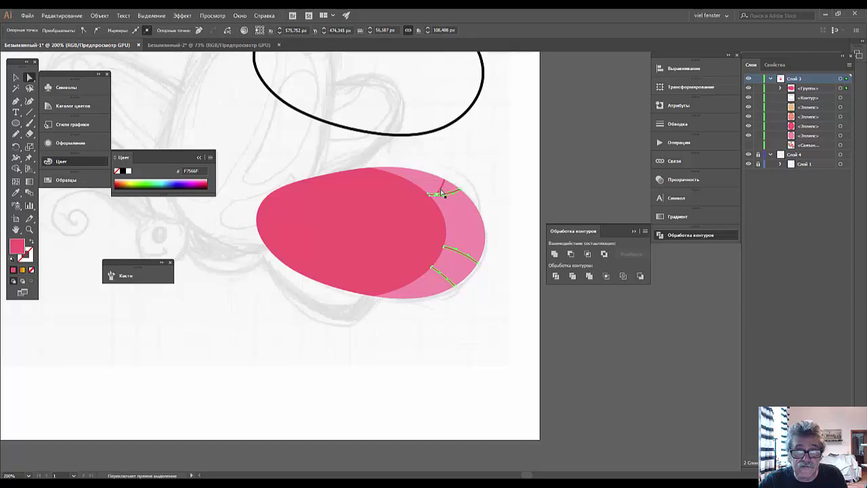
pyautogui.moveTo(441, 192); pyautogui.dragTo(443, 181)
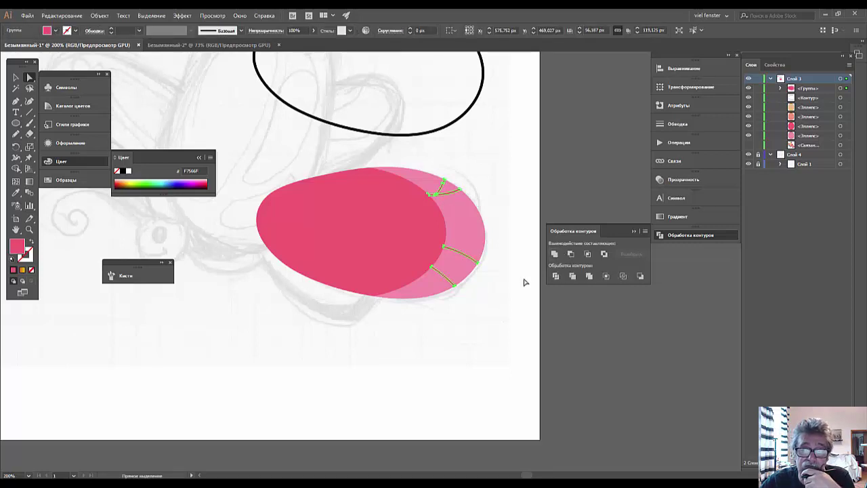
pyautogui.click(505, 296)
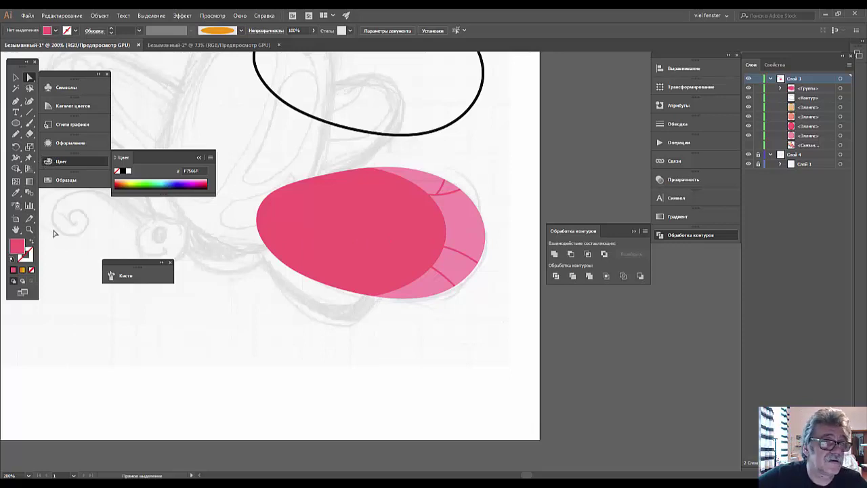
# Step: Sample the peach colour from the sample circle and choose the orange stripe brush
pyautogui.press('space')
pyautogui.moveTo(273, 197)
pyautogui.mouseDown()
pyautogui.moveTo(347, 308)
pyautogui.moveTo(344, 326)
pyautogui.mouseUp()
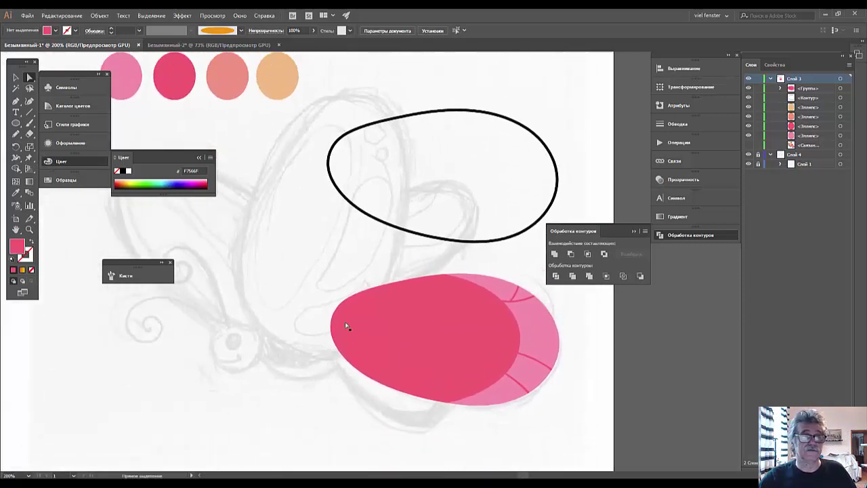
pyautogui.click(30, 124)
pyautogui.click(15, 193)
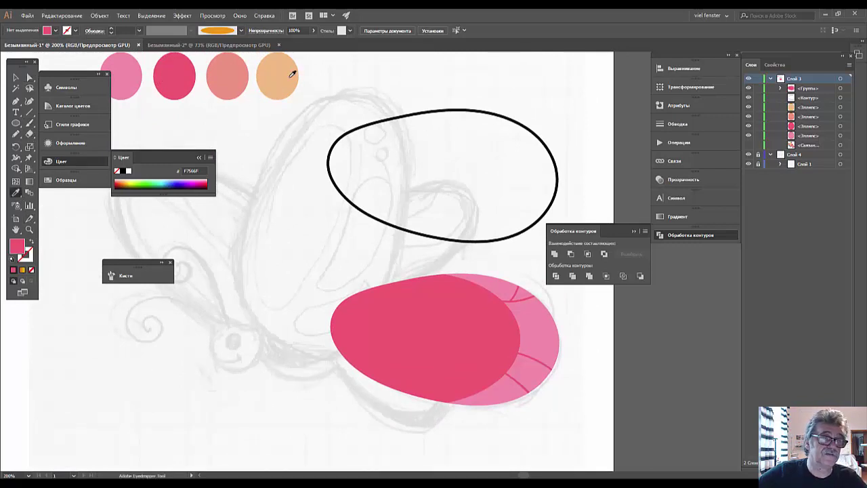
pyautogui.click(278, 77)
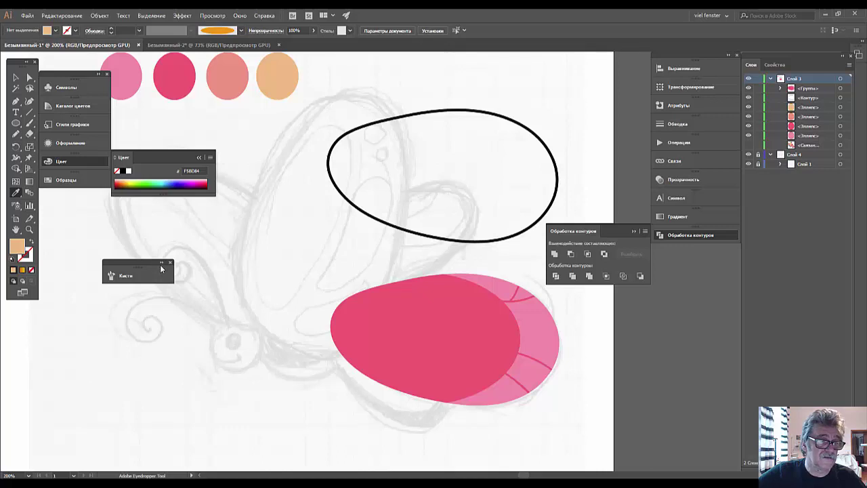
pyautogui.click(161, 263)
pyautogui.click(166, 349)
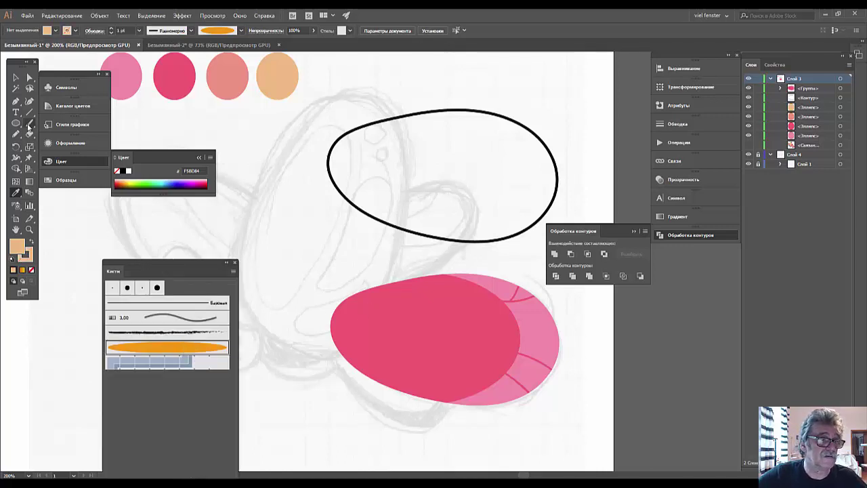
# Step: Paint three peach Paintbrush stripes across the dark pink lobe, with no fill
pyautogui.click(29, 123)
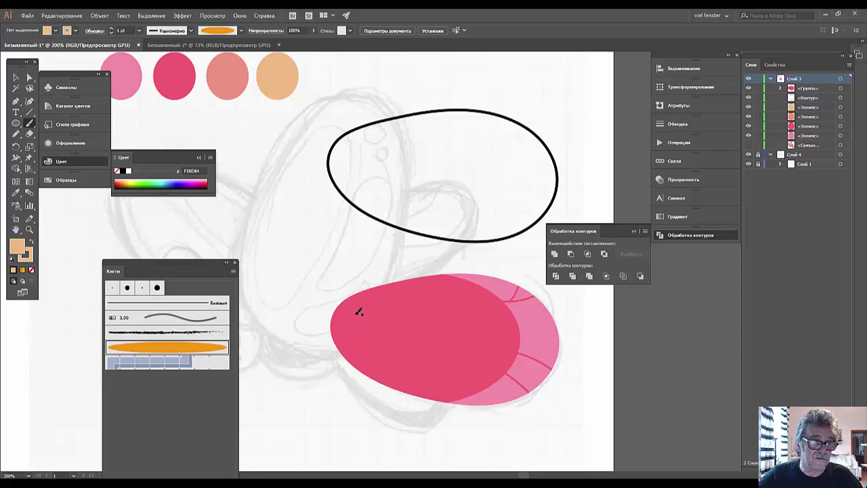
pyautogui.click(31, 270)
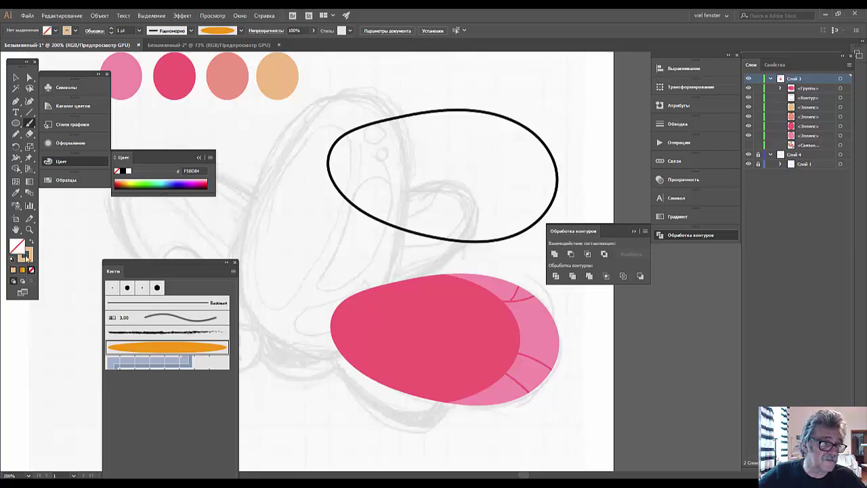
pyautogui.click(14, 270)
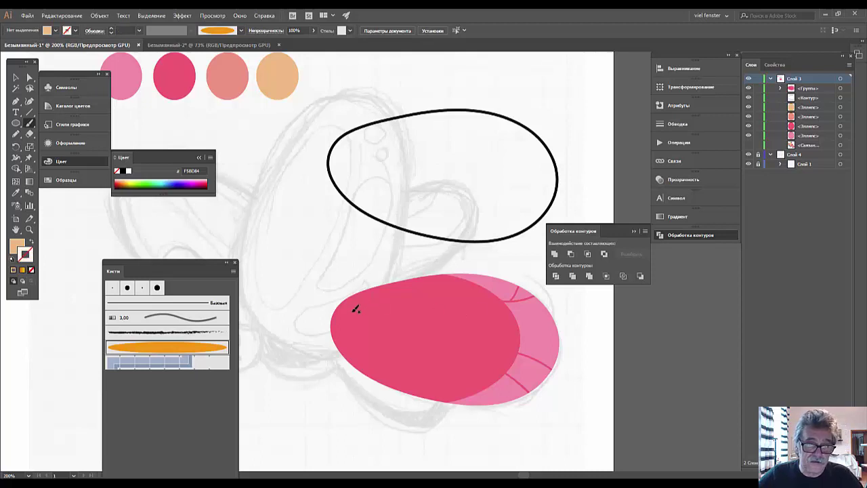
pyautogui.moveTo(454, 299); pyautogui.dragTo(458, 301)
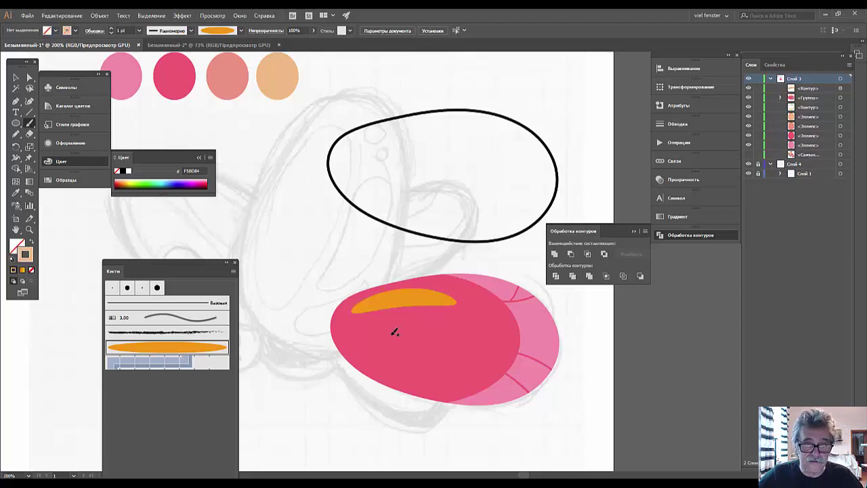
pyautogui.moveTo(351, 325); pyautogui.dragTo(481, 335)
pyautogui.moveTo(393, 347); pyautogui.dragTo(451, 373)
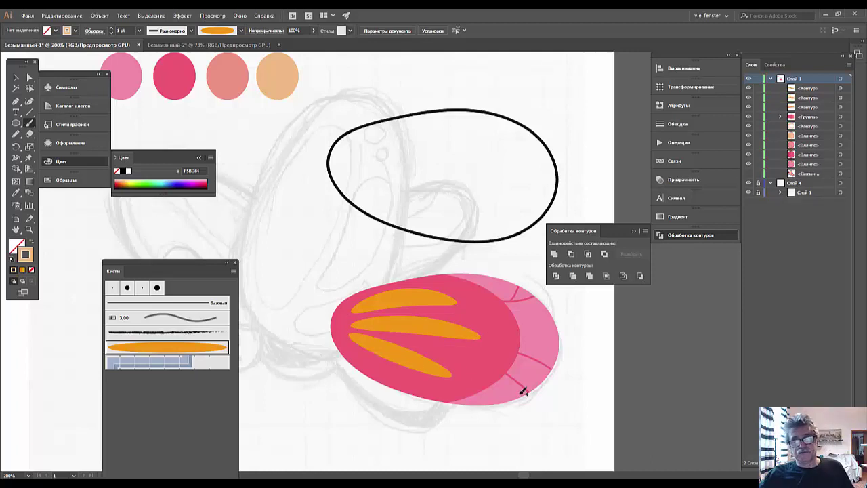
# Step: Set the orange stripe brush width to 91% and apply it to the existing stripes
pyautogui.doubleClick(189, 351)
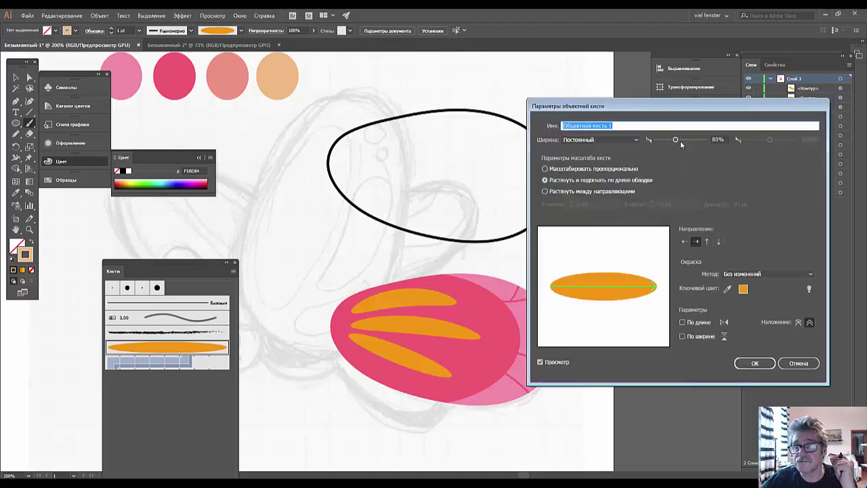
pyautogui.moveTo(675, 140); pyautogui.dragTo(678, 140)
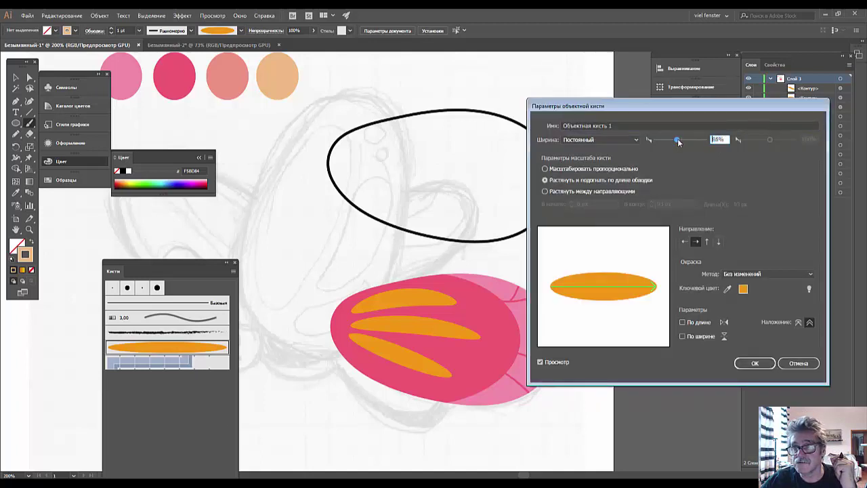
pyautogui.click(756, 363)
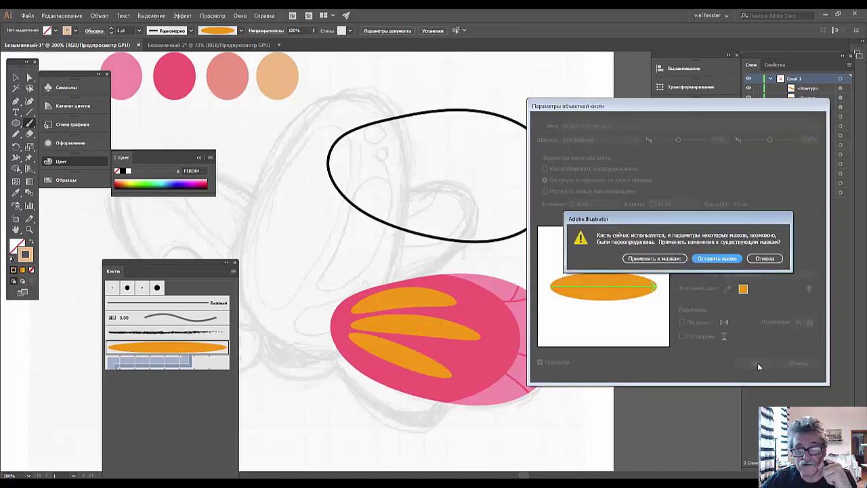
pyautogui.click(641, 259)
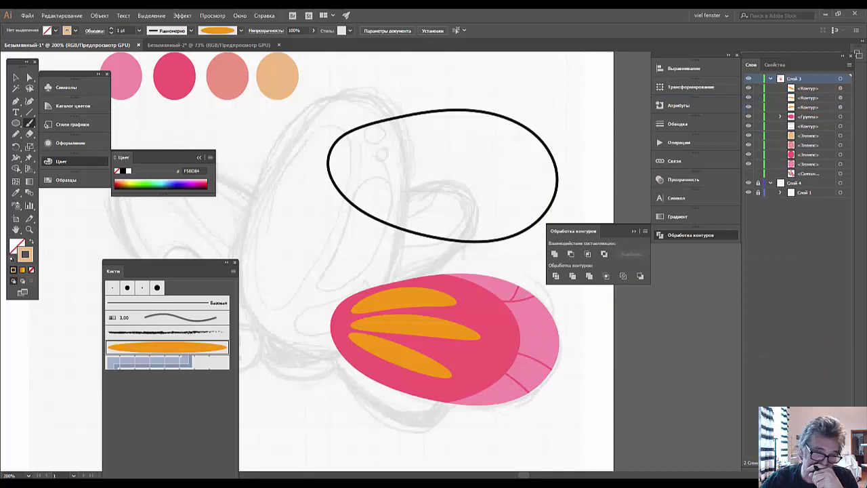
pyautogui.hotkey('ctrl', '-')
pyautogui.hotkey('ctrl', '-')
pyautogui.hotkey('ctrl', '-')
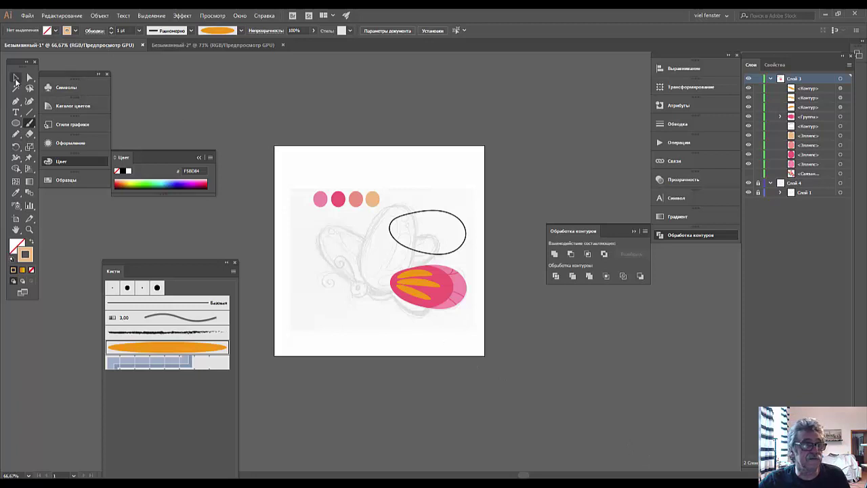
# Step: Select the black outline ellipse over the wing and zoom in on it
pyautogui.click(16, 77)
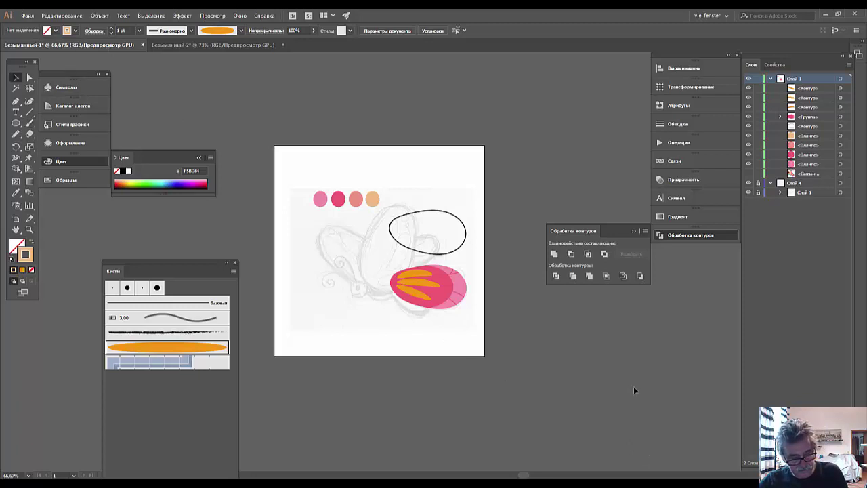
pyautogui.hotkey('ctrl', 'z')
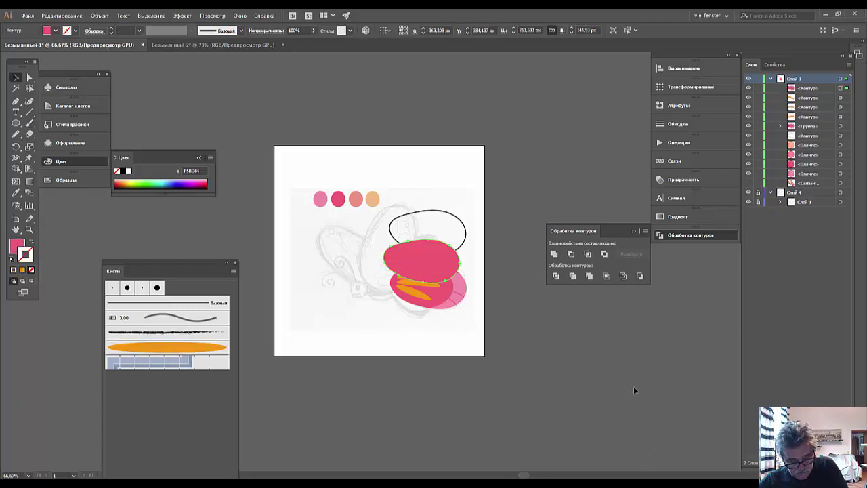
pyautogui.hotkey('ctrl', 'shift', 'z')
pyautogui.click(634, 390)
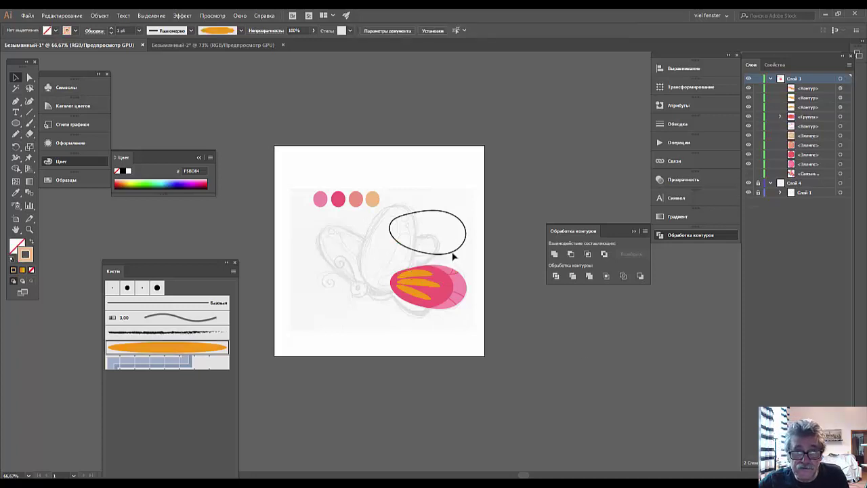
pyautogui.click(453, 254)
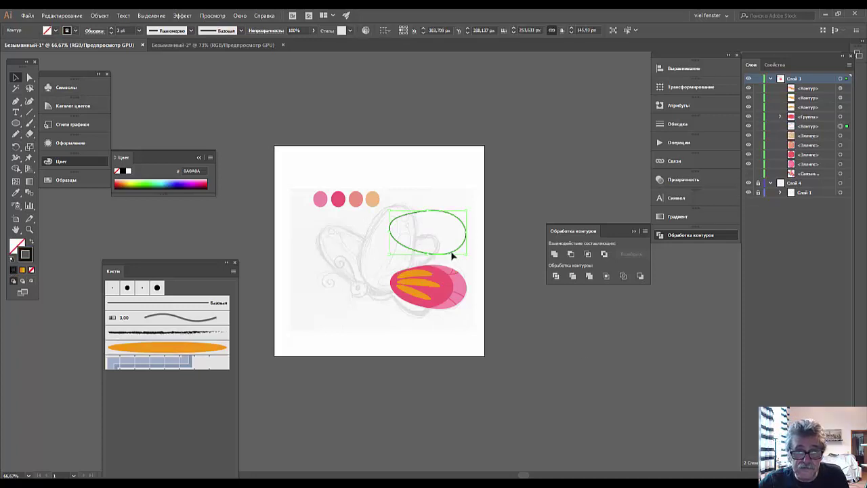
pyautogui.click(453, 309)
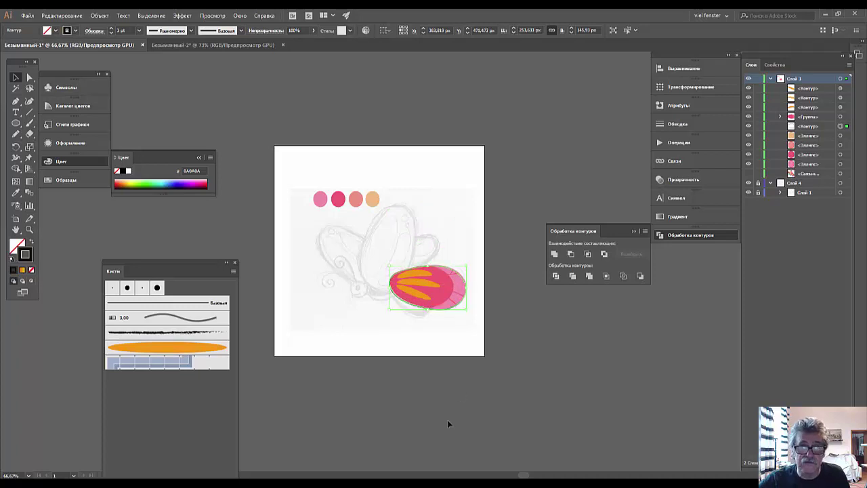
pyautogui.hotkey('ctrl', '=')
pyautogui.hotkey('ctrl', '=')
pyautogui.hotkey('ctrl', '=')
pyautogui.hotkey('ctrl', '=')
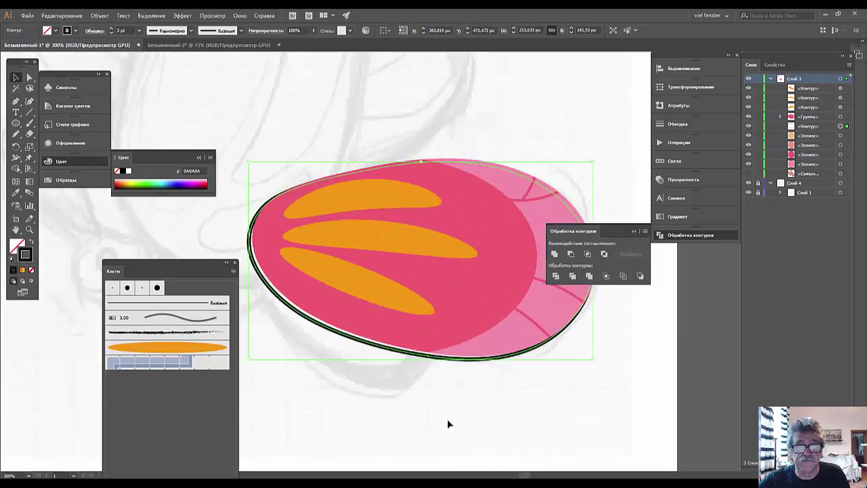
# Step: Bring the outline ellipse to the front, nudge it up and right, then zoom back out
pyautogui.rightClick(291, 313)
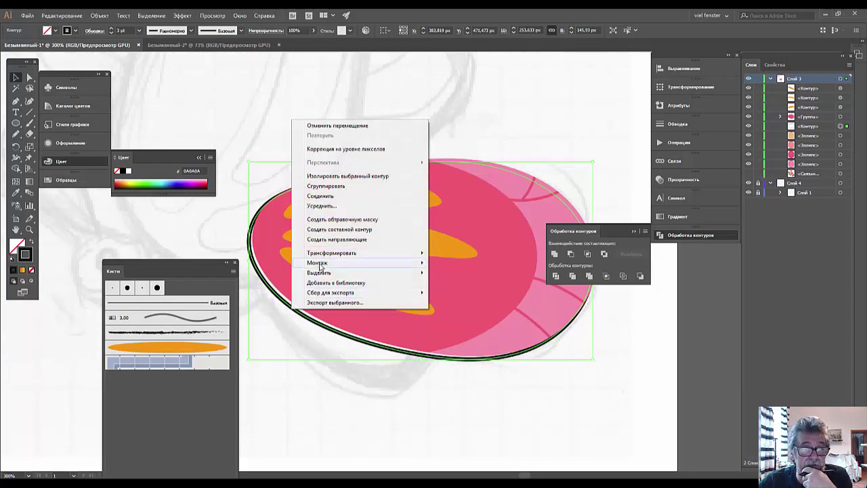
pyautogui.moveTo(317, 262)
pyautogui.click(227, 265)
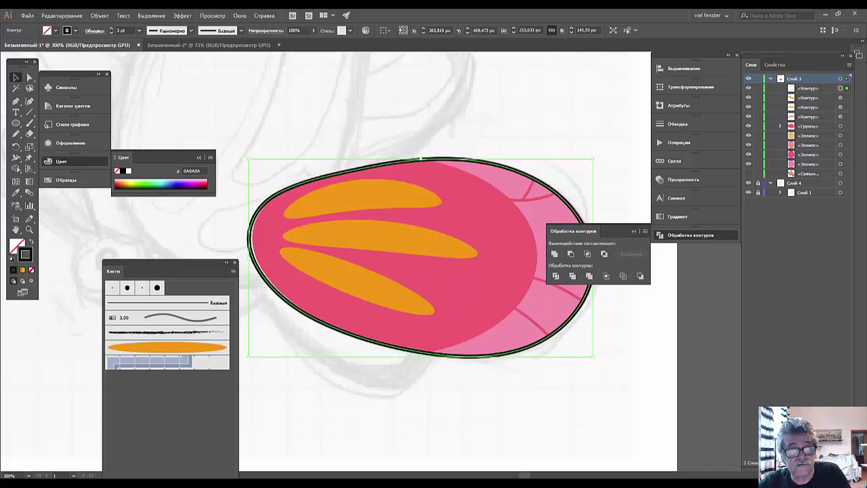
pyautogui.press('Up')
pyautogui.press('Right')
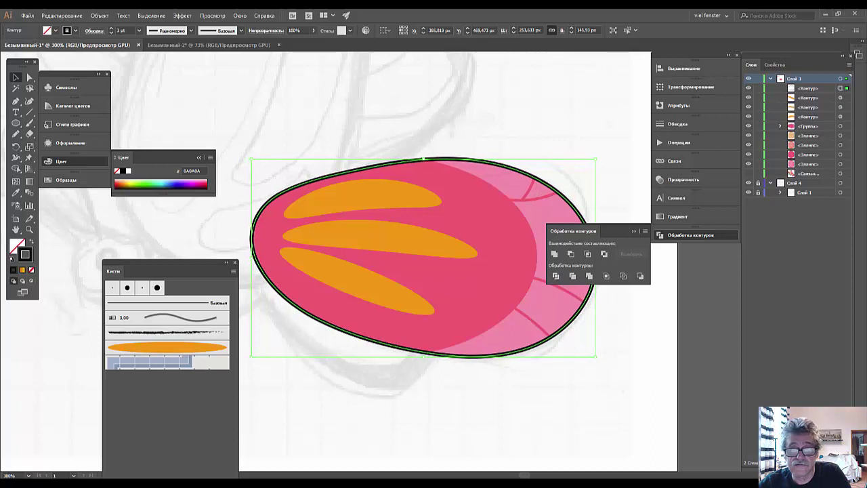
pyautogui.click(547, 414)
pyautogui.hotkey('ctrl', '-')
pyautogui.hotkey('ctrl', '-')
pyautogui.hotkey('ctrl', '-')
pyautogui.hotkey('ctrl', '-')
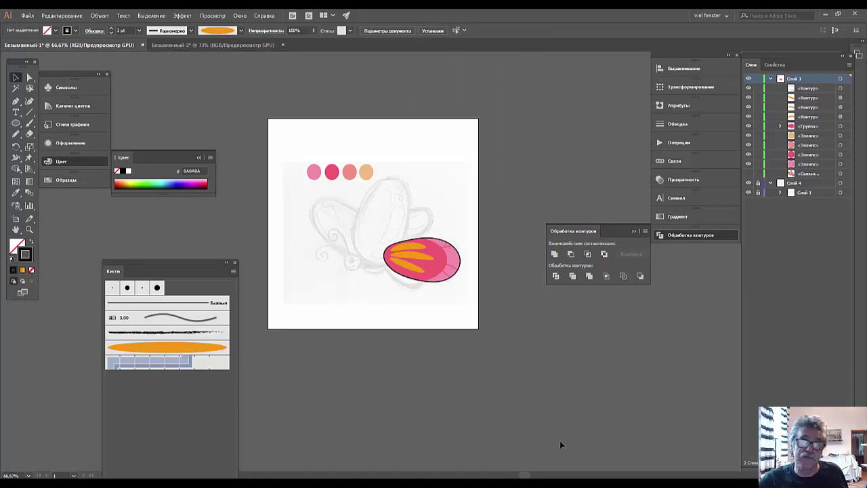
# Step: Marquee the wing parts, apply Object > Expand Appearance, and group them
pyautogui.click(16, 77)
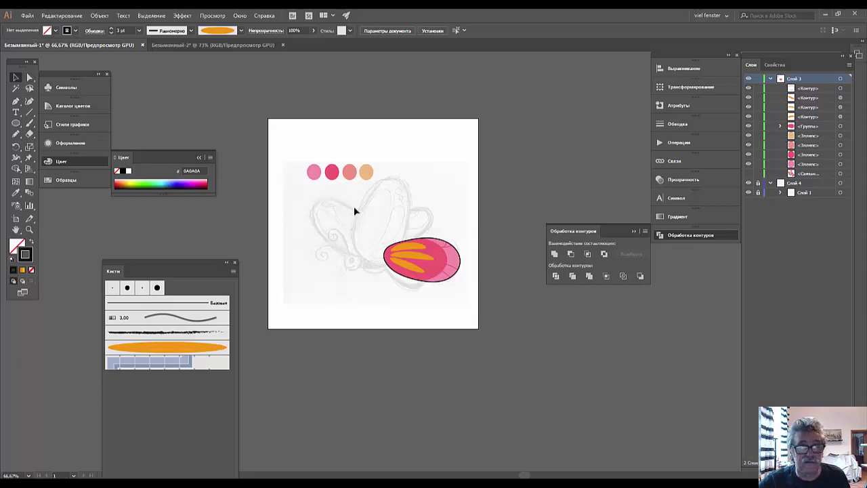
pyautogui.moveTo(371, 230); pyautogui.dragTo(471, 292)
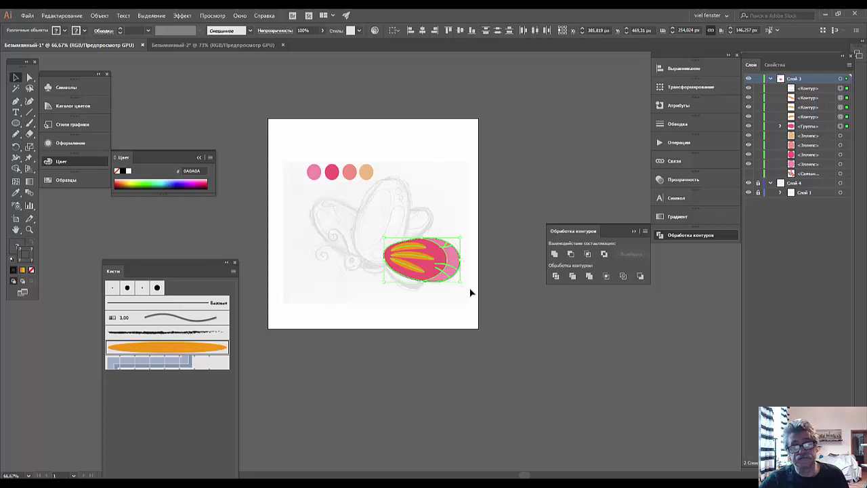
pyautogui.click(99, 15)
pyautogui.click(122, 124)
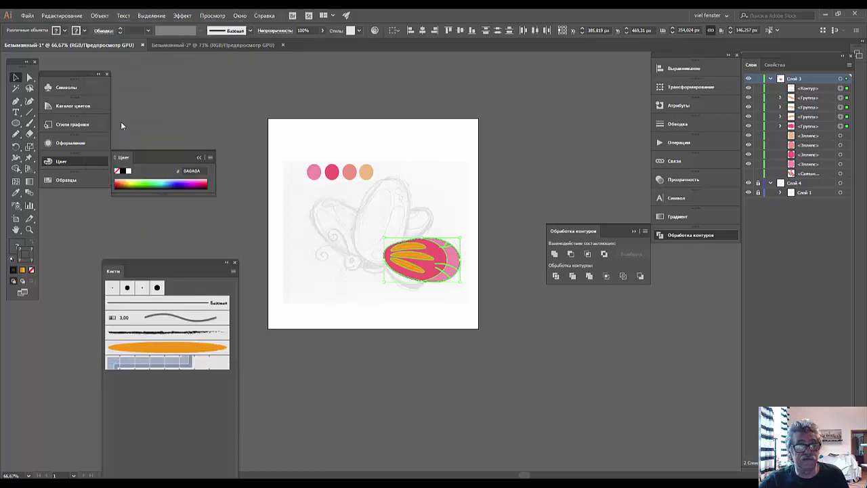
pyautogui.click(99, 16)
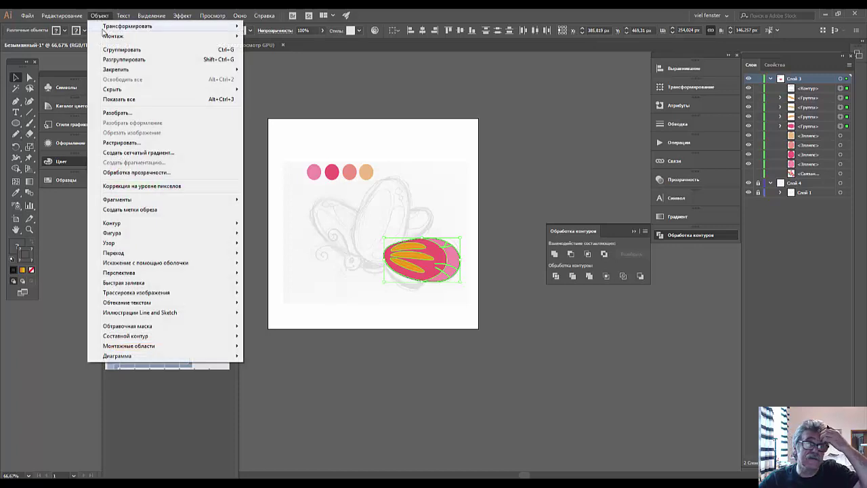
pyautogui.click(116, 50)
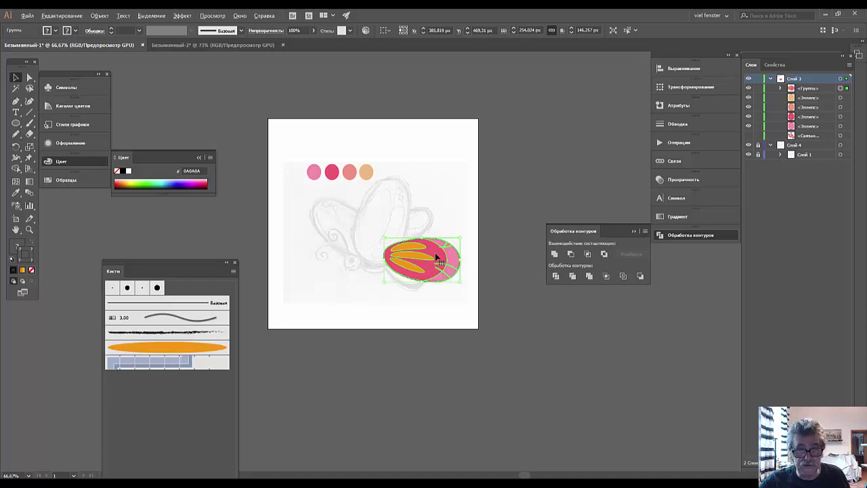
# Step: Alt-drag a copy of the wing group above the original and shrink it
pyautogui.moveTo(436, 256); pyautogui.dragTo(440, 191)
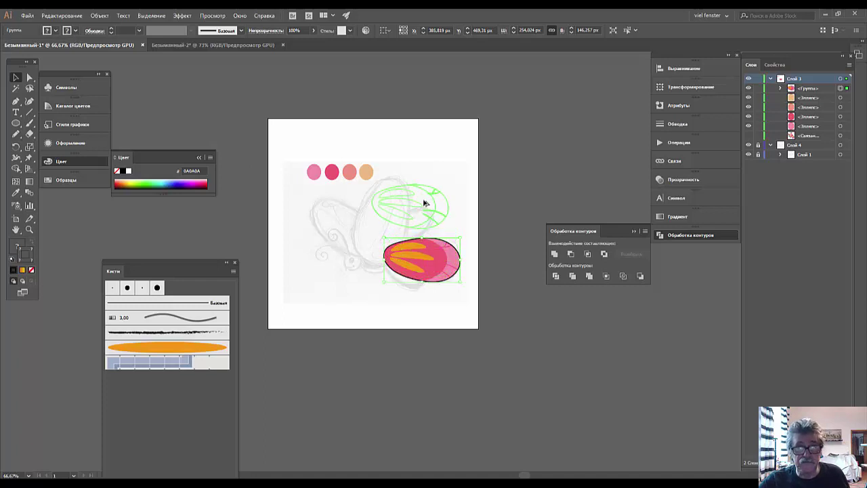
pyautogui.moveTo(451, 183)
pyautogui.mouseDown()
pyautogui.moveTo(404, 222)
pyautogui.moveTo(408, 231)
pyautogui.mouseUp()
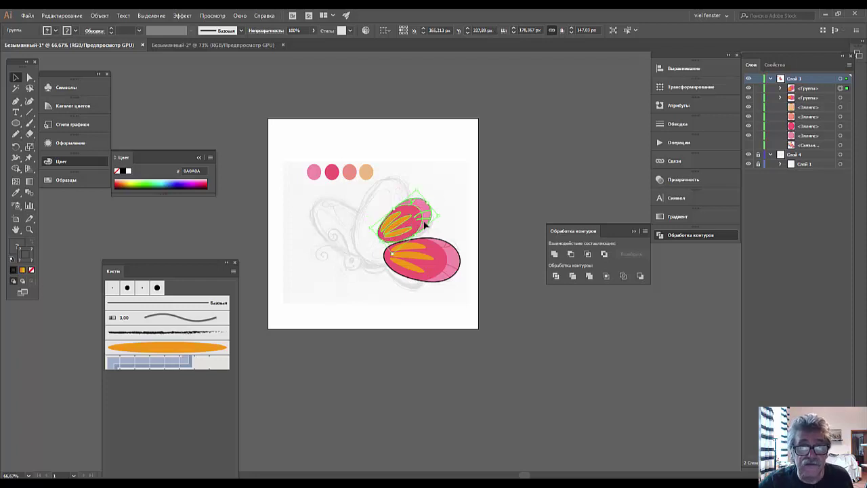
pyautogui.click(467, 198)
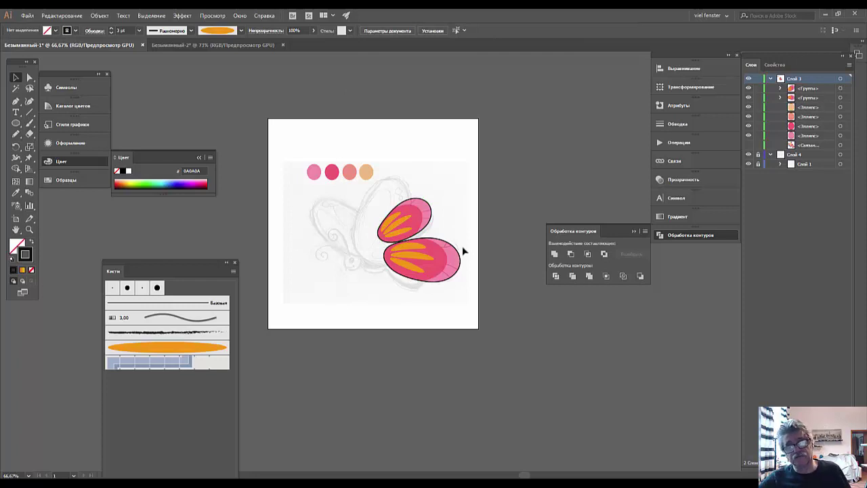
pyautogui.keyDown('alt'); pyautogui.scroll(2, 463, 251); pyautogui.keyUp('alt')
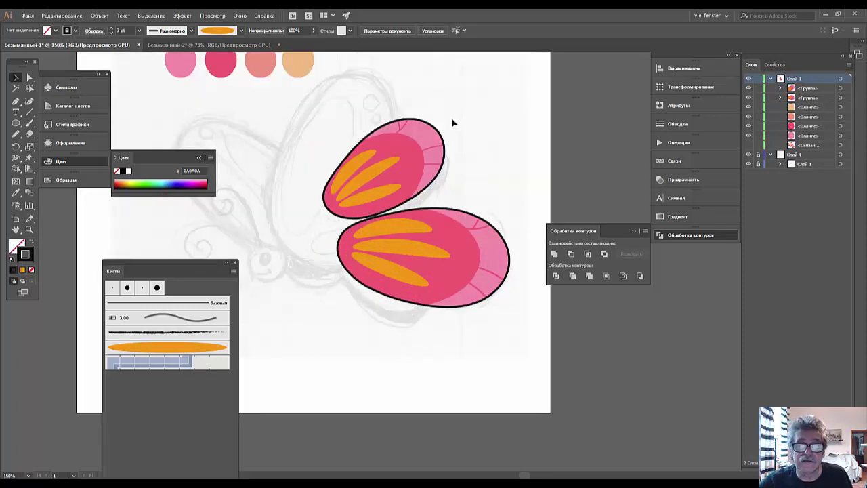
# Step: Rotate the upper wing copy to a flatter angle, then hide the wings in Layers
pyautogui.click(427, 145)
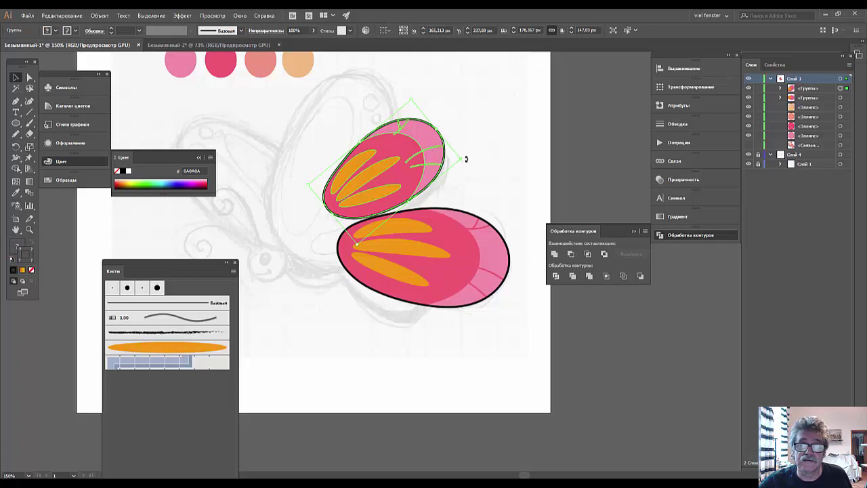
pyautogui.moveTo(466, 158); pyautogui.dragTo(465, 168)
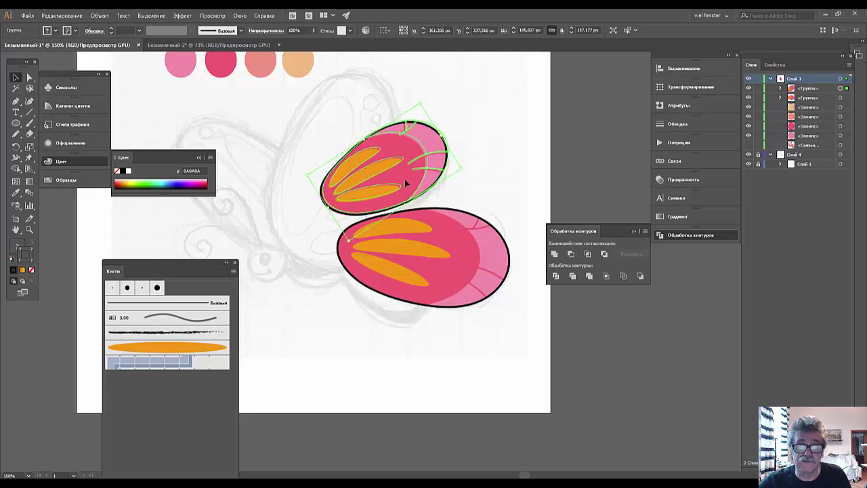
pyautogui.click(474, 190)
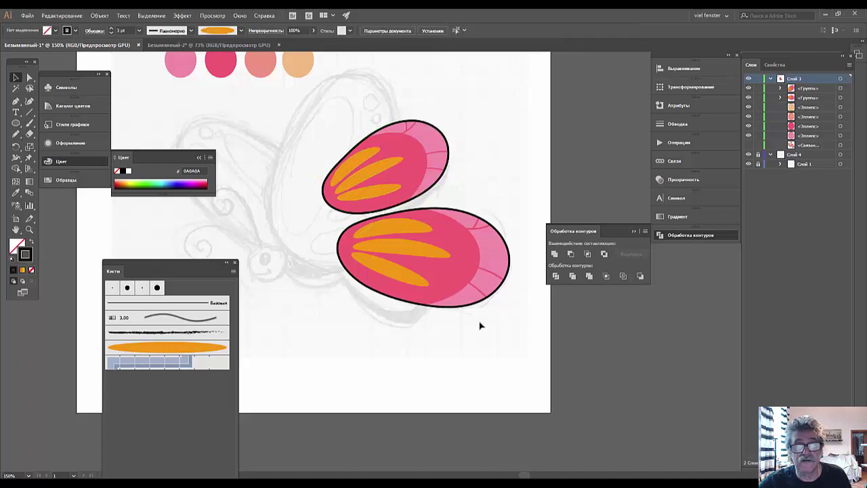
pyautogui.hotkey('ctrl', '-')
pyautogui.hotkey('ctrl', '-')
pyautogui.hotkey('ctrl', '-')
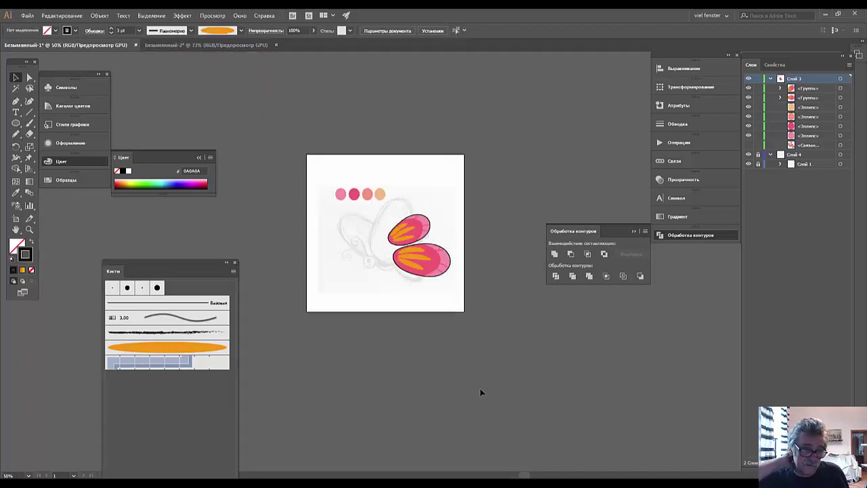
pyautogui.click(748, 105)
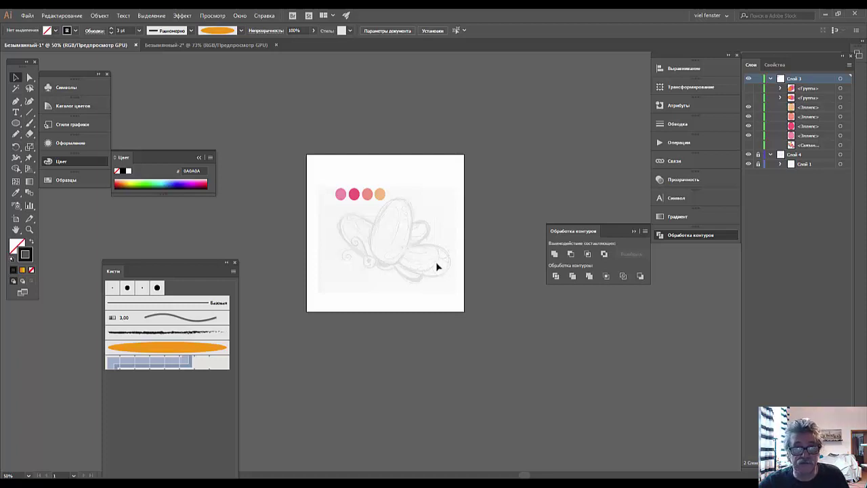
pyautogui.scroll(2, 435, 266)
pyautogui.scroll(1, 435, 266)
# Step: Zoom in and select the whole four-winged butterfly group
pyautogui.scroll(1, 435, 266)
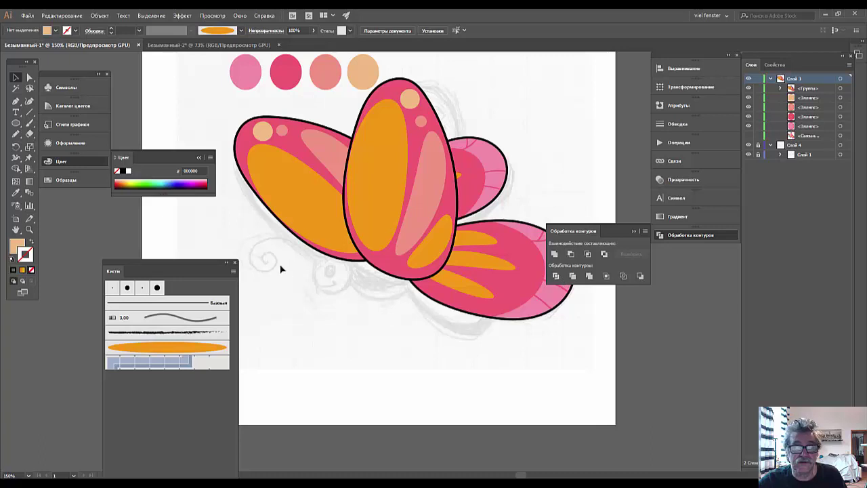
pyautogui.click(328, 212)
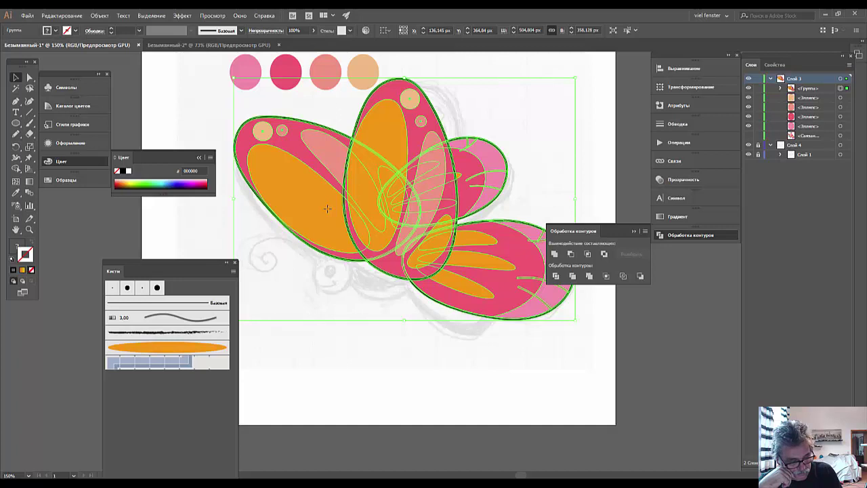
# Step: Paste a copy of the butterfly in front and move it off the page, upper right
pyautogui.hotkey('ctrl', 'shift', 'b')
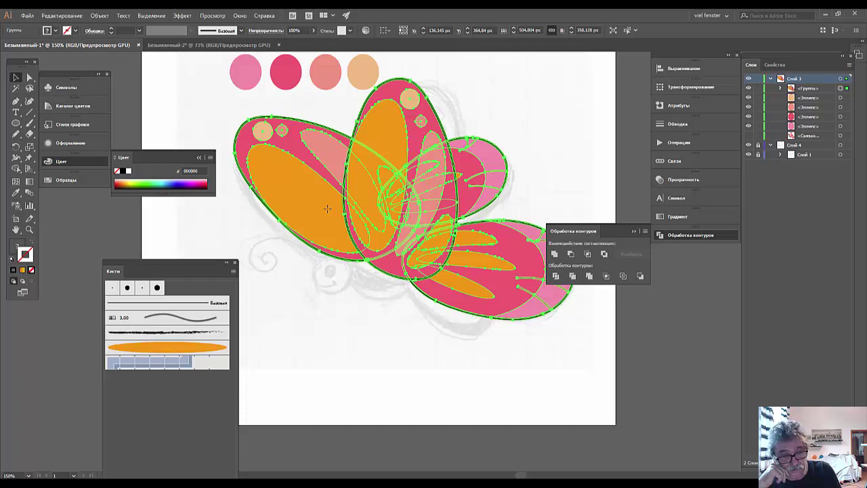
pyautogui.hotkey('ctrl', 'f')
pyautogui.hotkey('ctrl', '-')
pyautogui.hotkey('ctrl', '-')
pyautogui.hotkey('ctrl', '-')
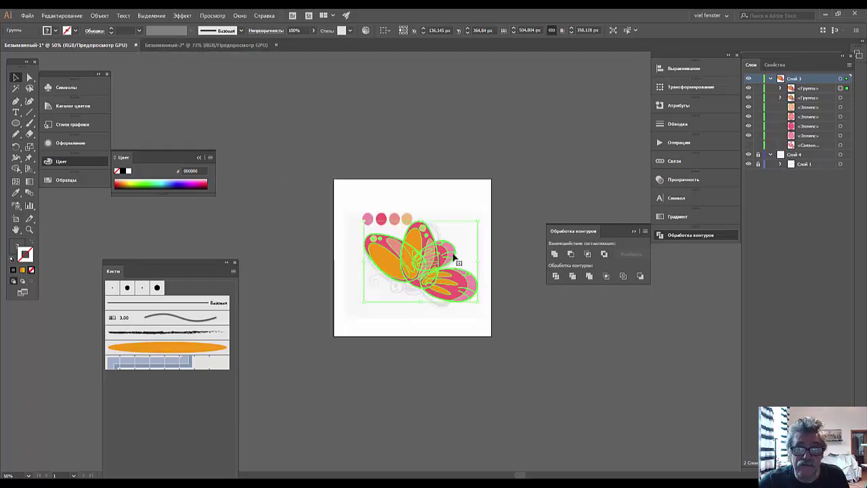
pyautogui.moveTo(449, 250); pyautogui.dragTo(563, 163)
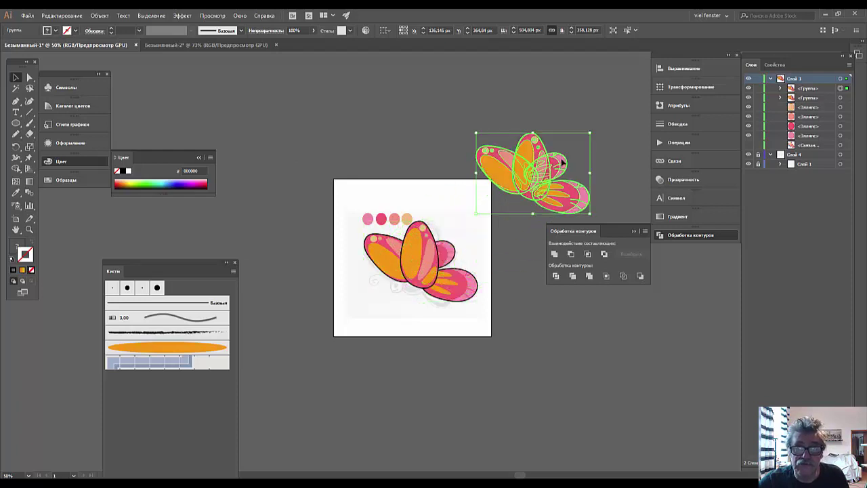
# Step: Merge the on-page butterfly's parts into one shape with Pathfinder Unite
pyautogui.moveTo(466, 215)
pyautogui.mouseDown()
pyautogui.moveTo(347, 308)
pyautogui.moveTo(360, 321)
pyautogui.mouseUp()
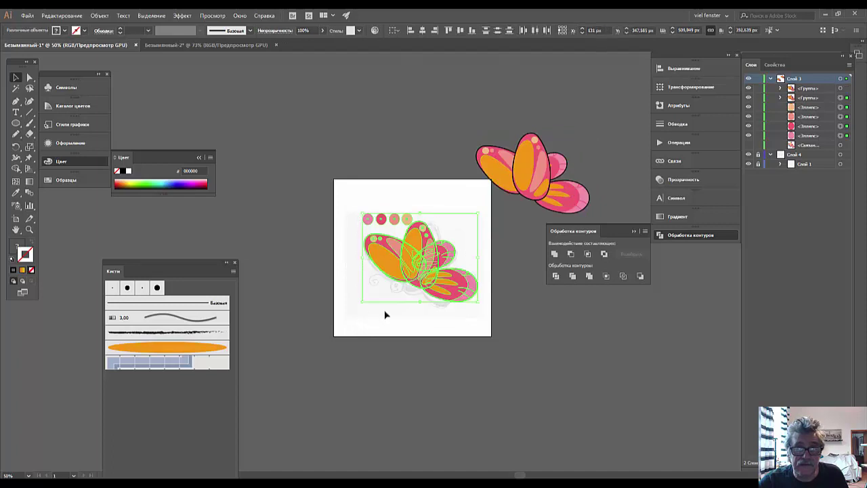
pyautogui.click(403, 310)
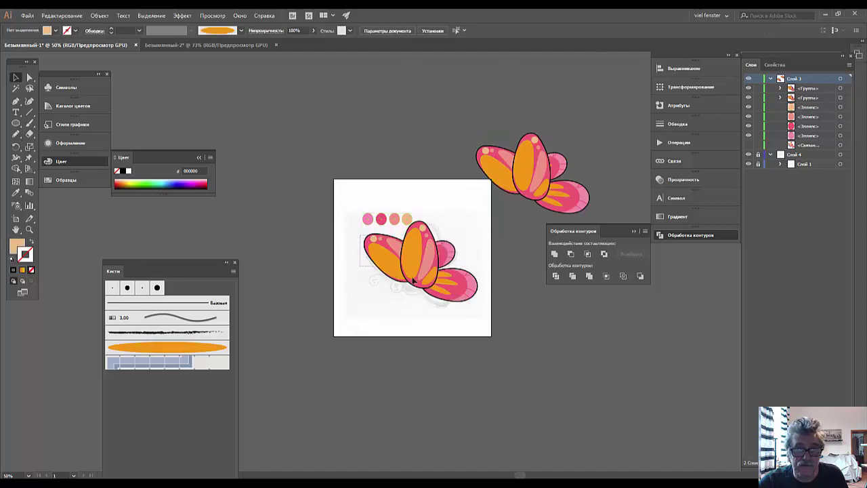
pyautogui.moveTo(360, 235); pyautogui.dragTo(478, 313)
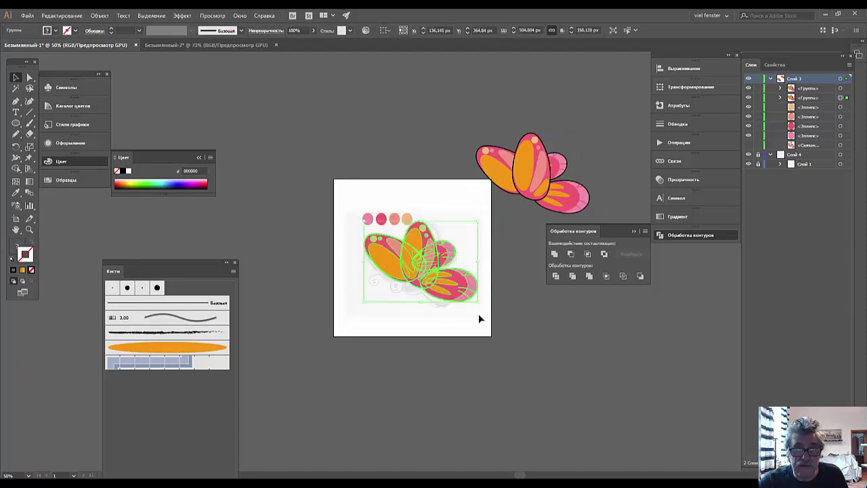
pyautogui.click(554, 254)
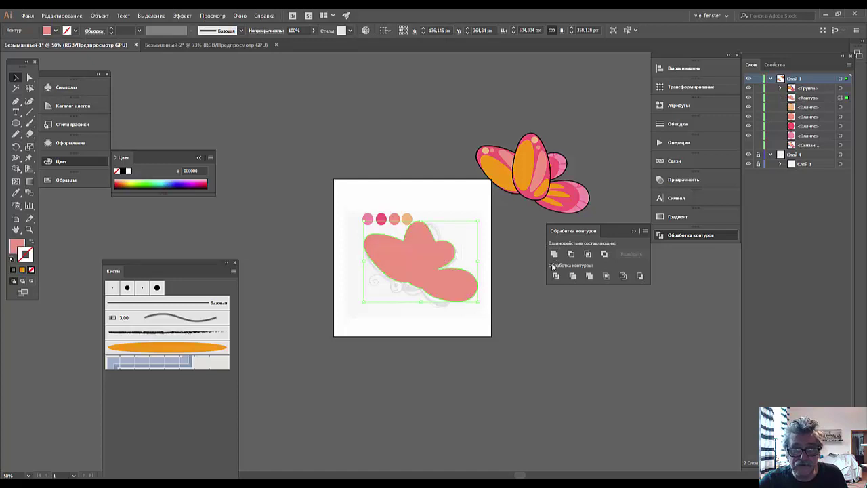
pyautogui.click(524, 380)
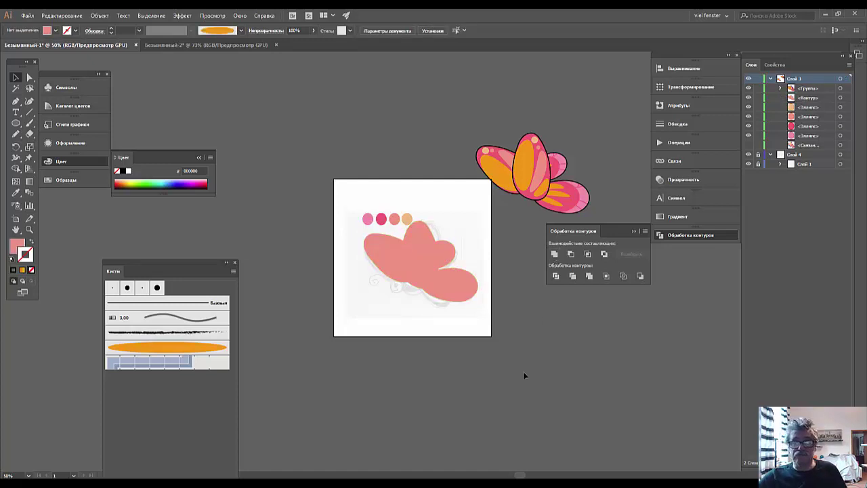
# Step: Pencil-trace a closed body shape under the lower wing and pick grey B2B1B1 fill
pyautogui.hotkey('ctrl', '1')
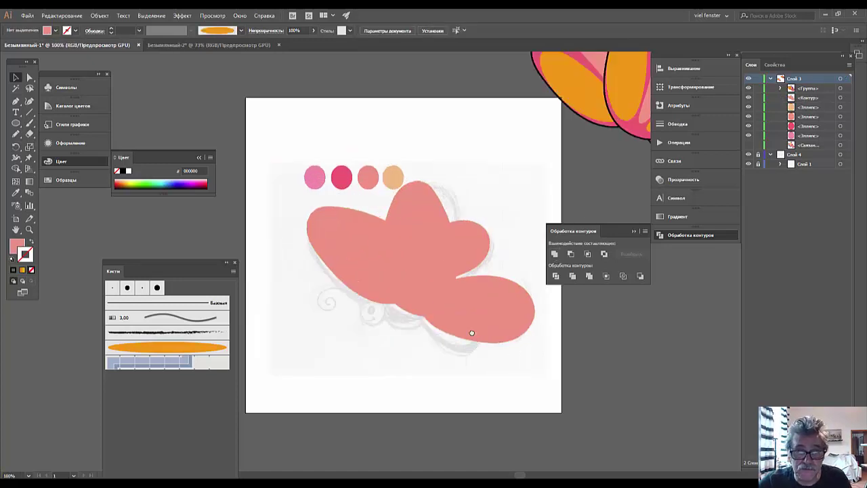
pyautogui.moveTo(479, 346); pyautogui.dragTo(455, 308)
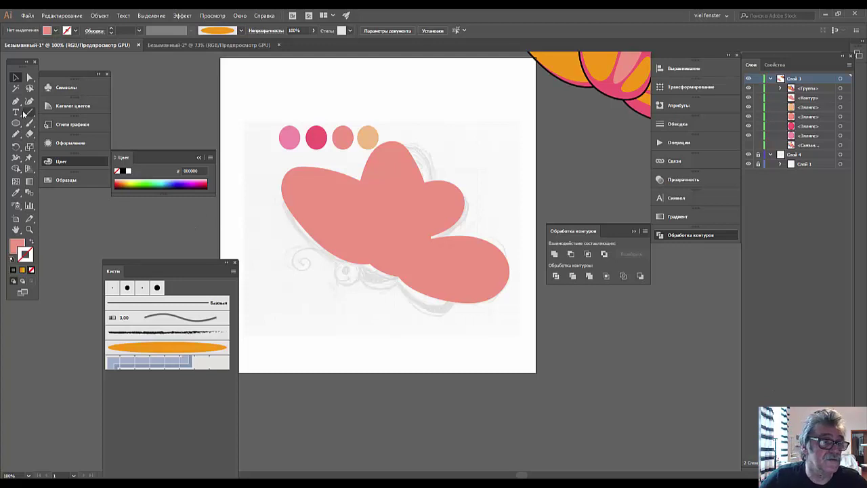
pyautogui.click(16, 133)
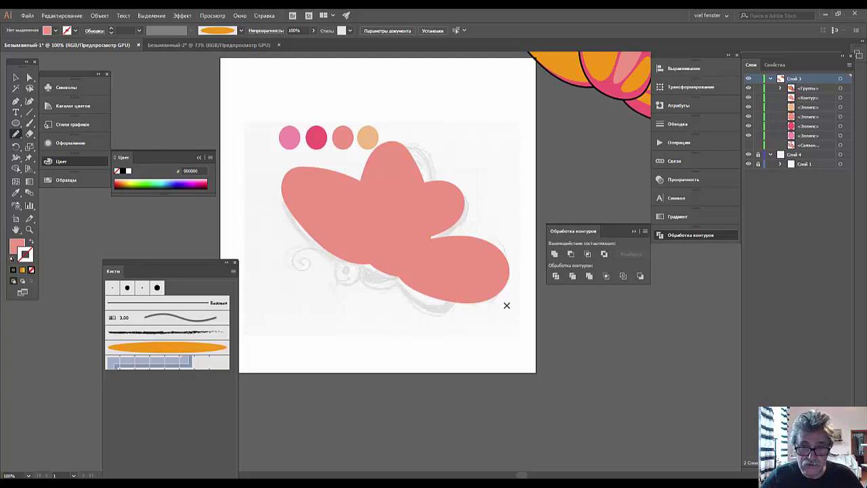
pyautogui.moveTo(451, 293)
pyautogui.mouseDown()
pyautogui.moveTo(418, 303)
pyautogui.moveTo(396, 278)
pyautogui.moveTo(381, 290)
pyautogui.moveTo(368, 284)
pyautogui.mouseUp()
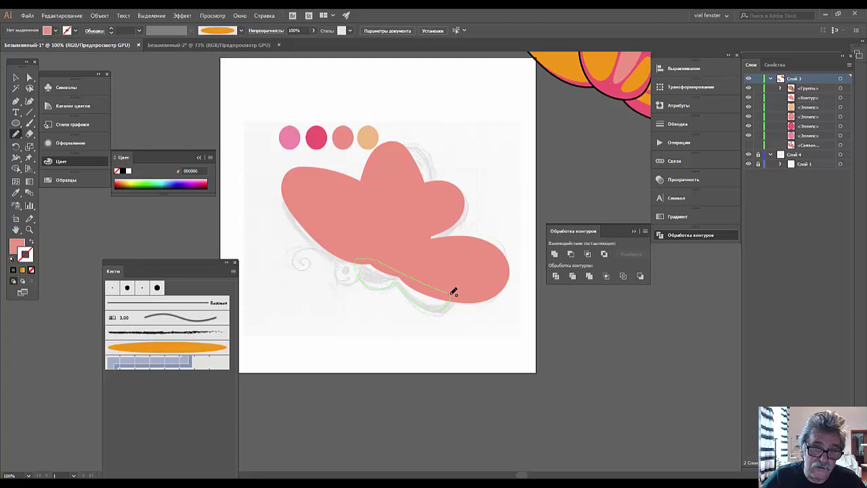
pyautogui.moveTo(454, 291); pyautogui.dragTo(455, 293)
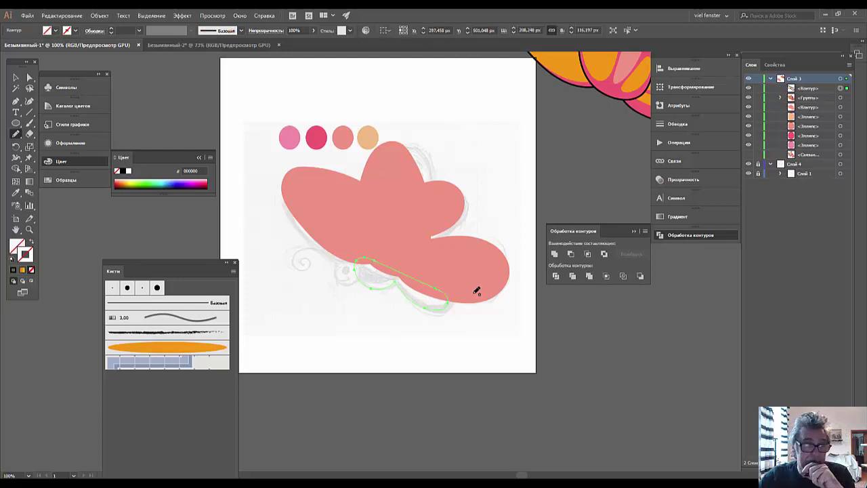
pyautogui.doubleClick(18, 244)
pyautogui.moveTo(640, 187); pyautogui.dragTo(593, 182)
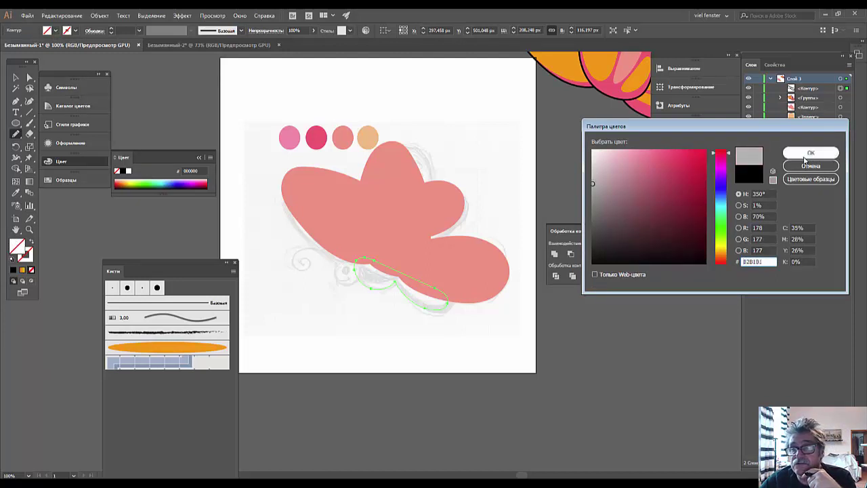
# Step: Apply the light grey B2B1B1 fill and send the grey shape one step backward
pyautogui.click(810, 153)
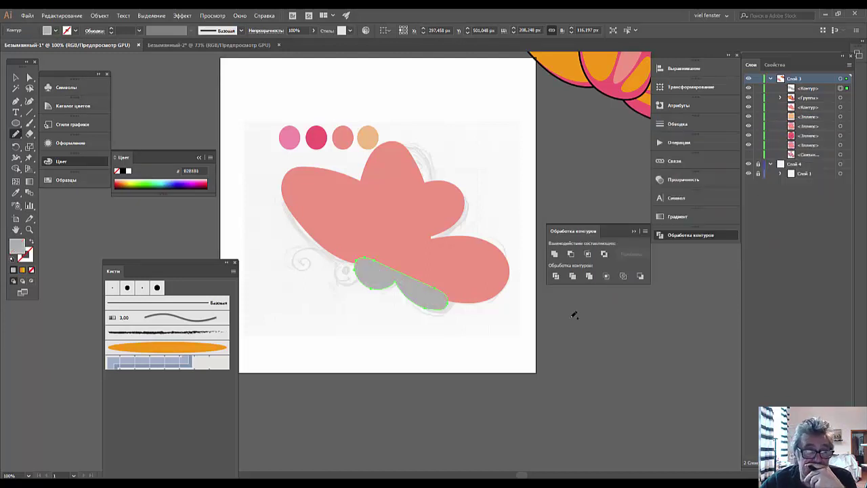
pyautogui.click(16, 78)
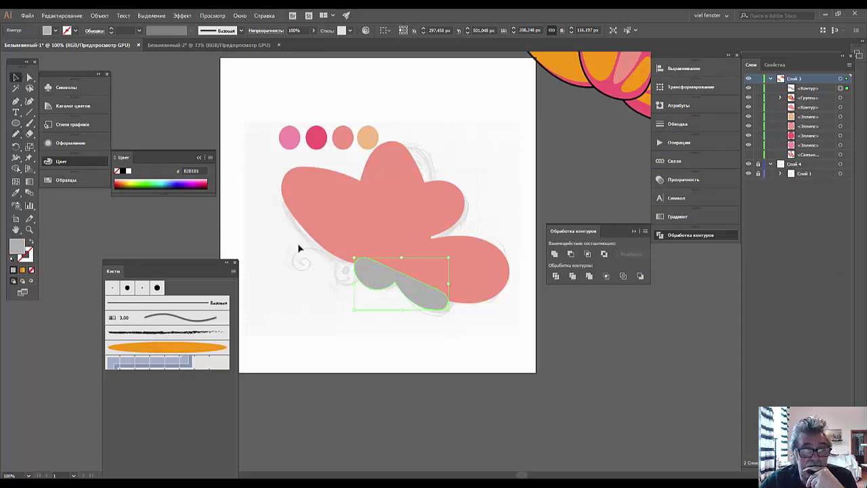
pyautogui.rightClick(425, 295)
pyautogui.moveTo(451, 245)
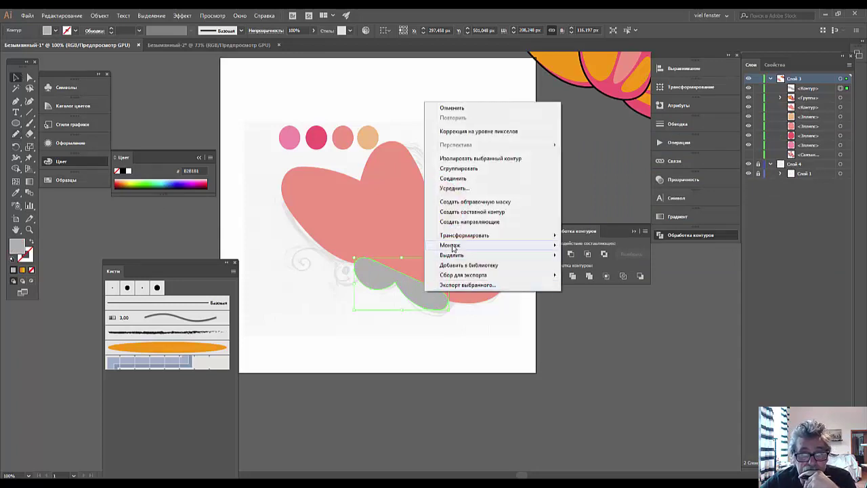
pyautogui.click(362, 266)
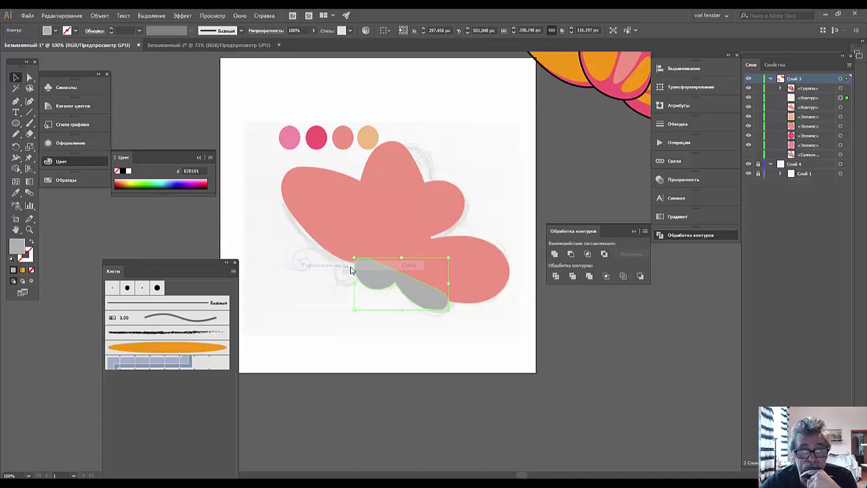
# Step: Bring the pink wing shape in front and subtract it from the grey shape with Minus Front
pyautogui.click(474, 287)
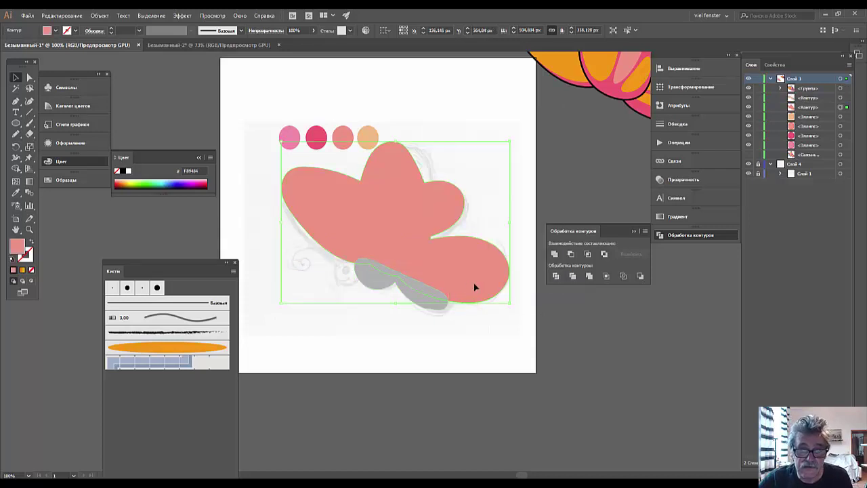
pyautogui.rightClick(473, 287)
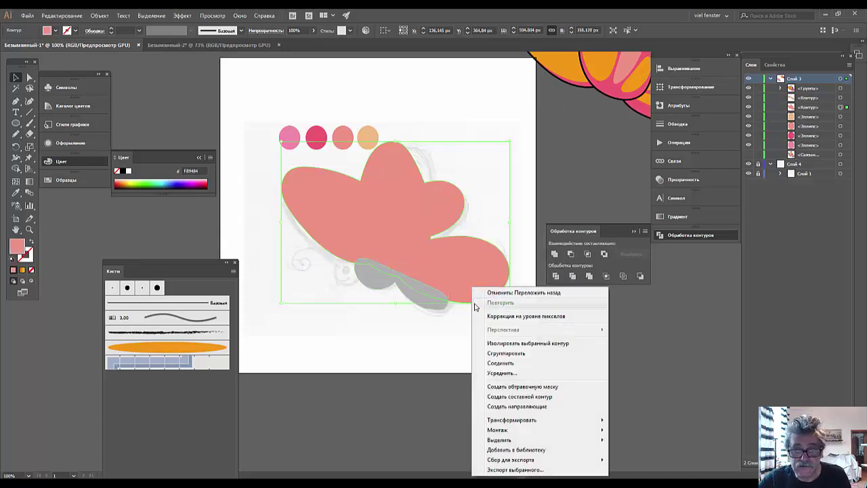
pyautogui.moveTo(498, 429)
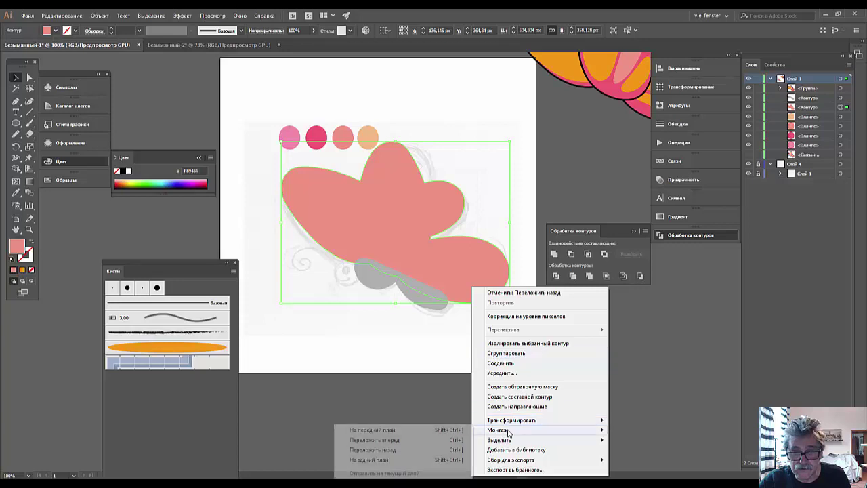
pyautogui.click(389, 441)
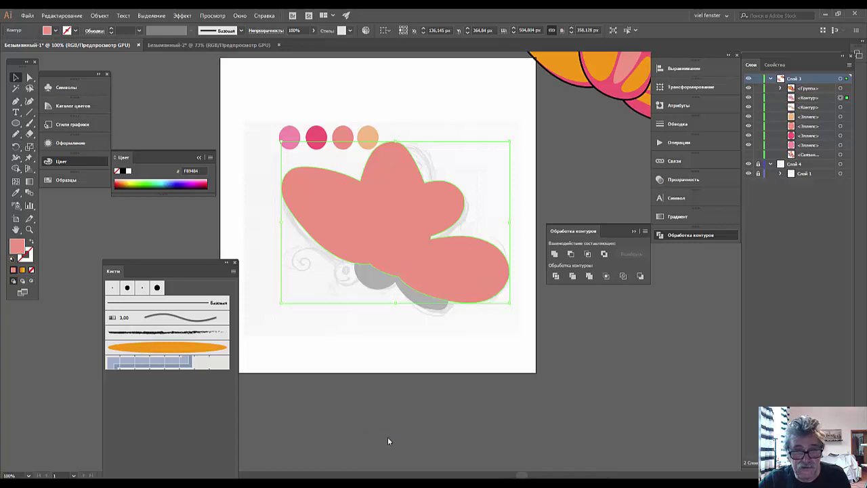
pyautogui.keyDown('shift'); pyautogui.click(414, 299); pyautogui.keyUp('shift')
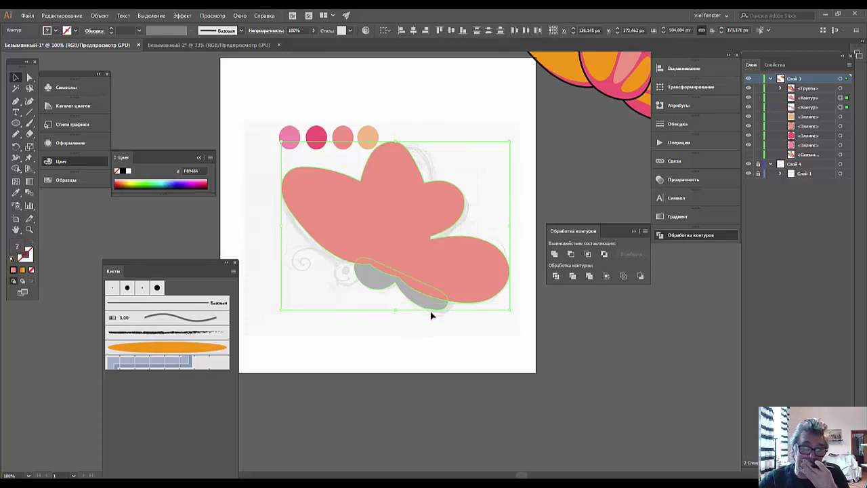
pyautogui.click(570, 253)
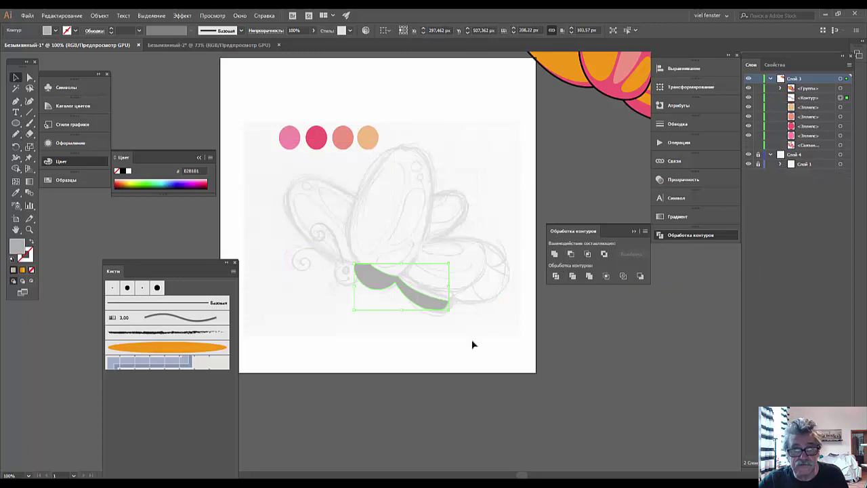
# Step: Give the grey crescent a lighter D6D4D4 fill
pyautogui.hotkey('ctrl', '-')
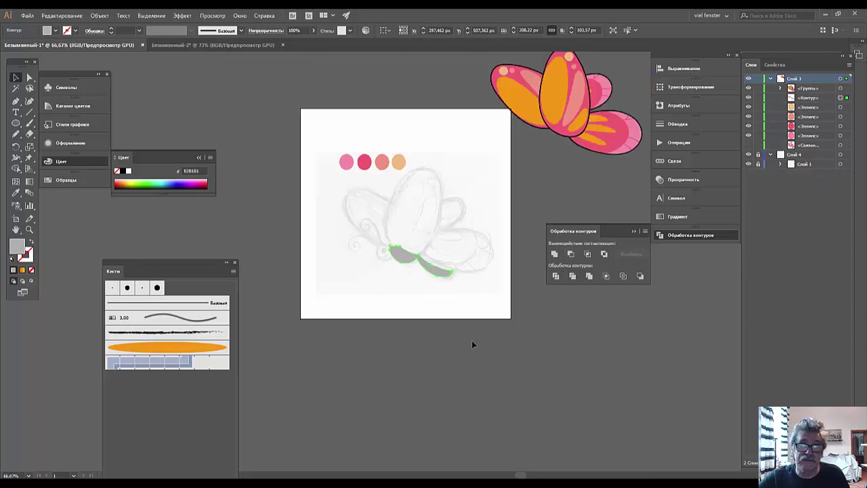
pyautogui.hotkey('ctrl', '+')
pyautogui.hotkey('ctrl', '+')
pyautogui.hotkey('ctrl', '+')
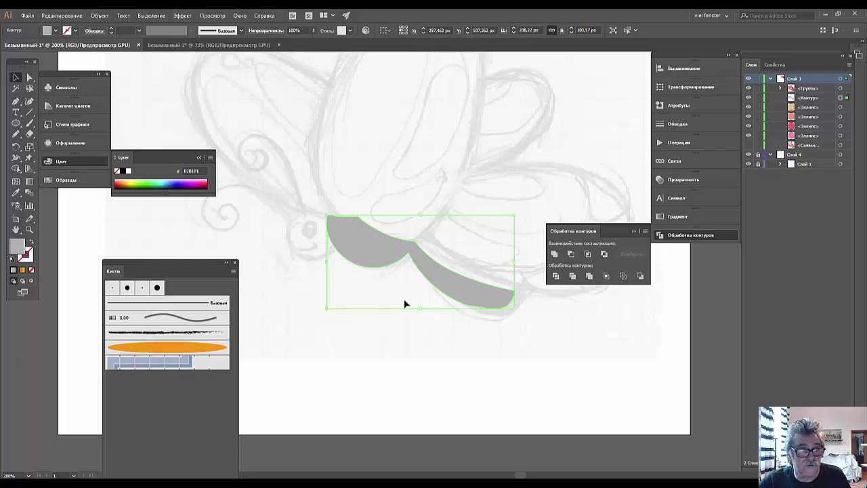
pyautogui.doubleClick(19, 248)
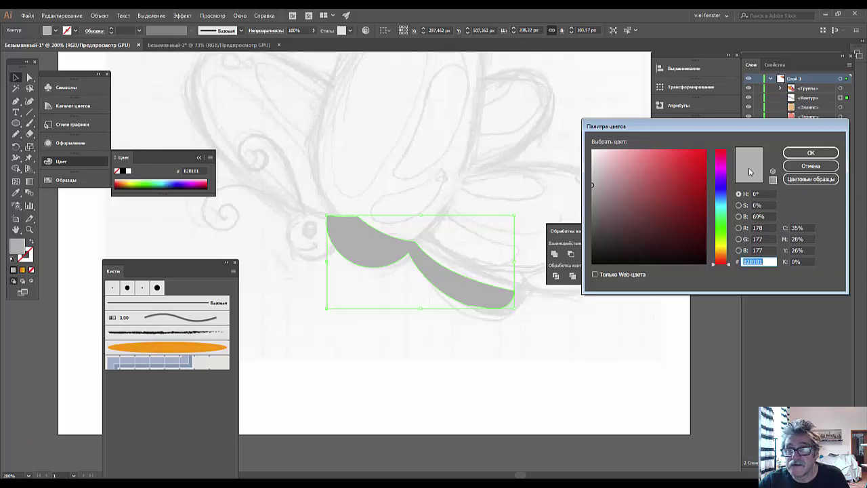
pyautogui.moveTo(592, 184); pyautogui.dragTo(592, 166)
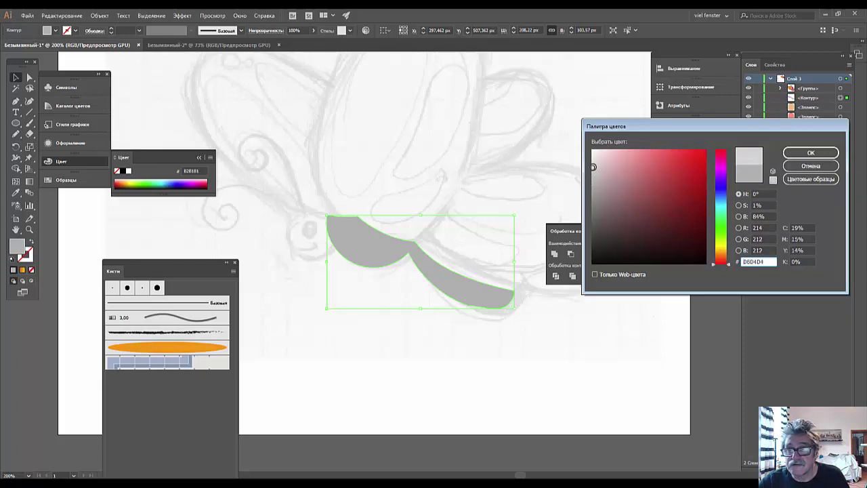
pyautogui.click(802, 153)
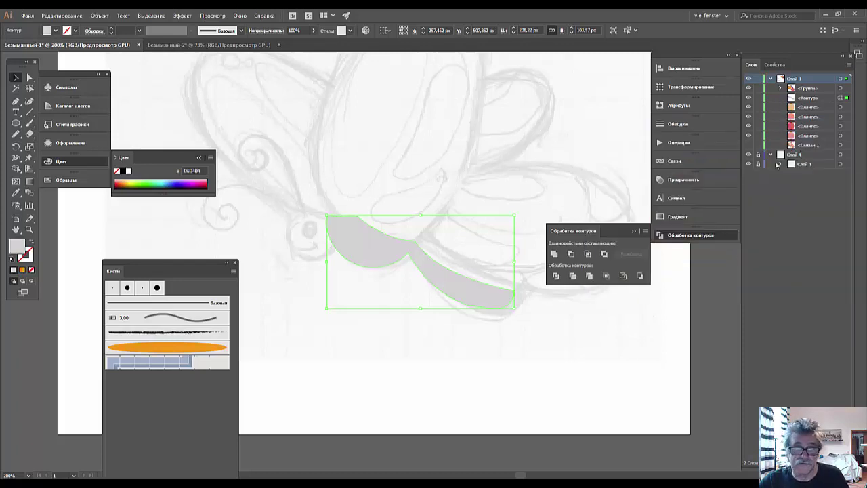
# Step: Paste a copy of the crescent in front and fill it darker grey 9E9E9E
pyautogui.hotkey('ctrl', 'c')
pyautogui.hotkey('ctrl', 'f')
pyautogui.click(454, 294)
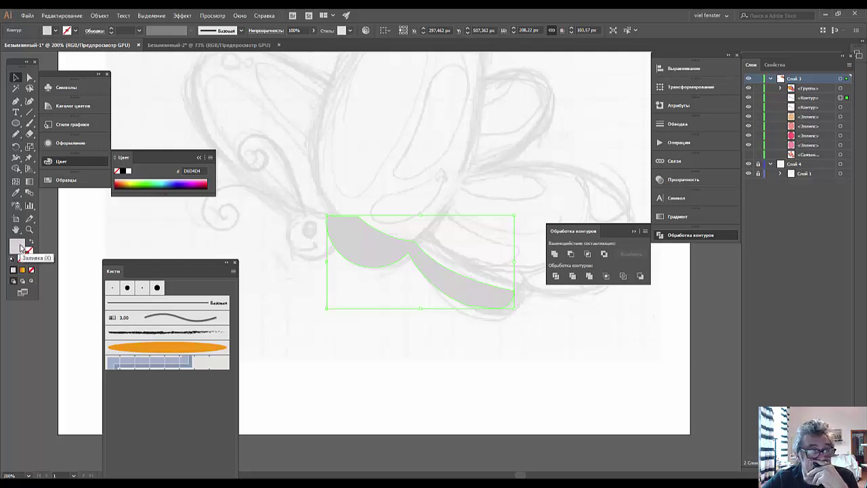
pyautogui.doubleClick(20, 248)
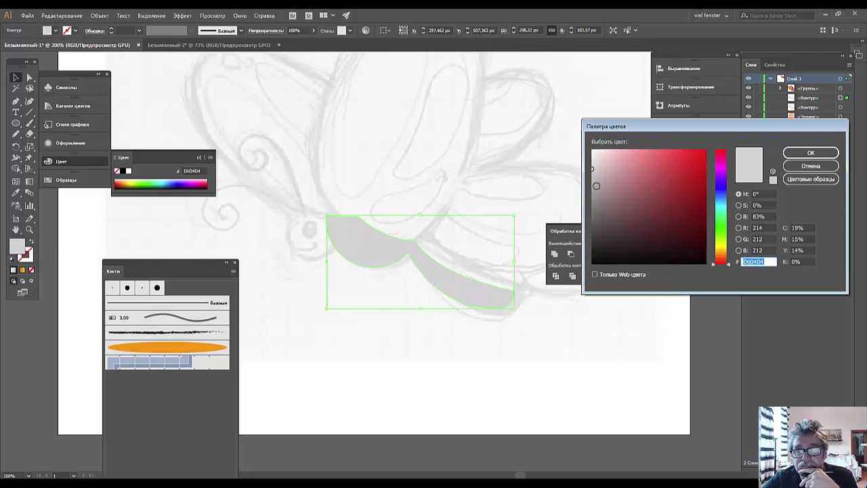
pyautogui.moveTo(596, 186); pyautogui.dragTo(591, 192)
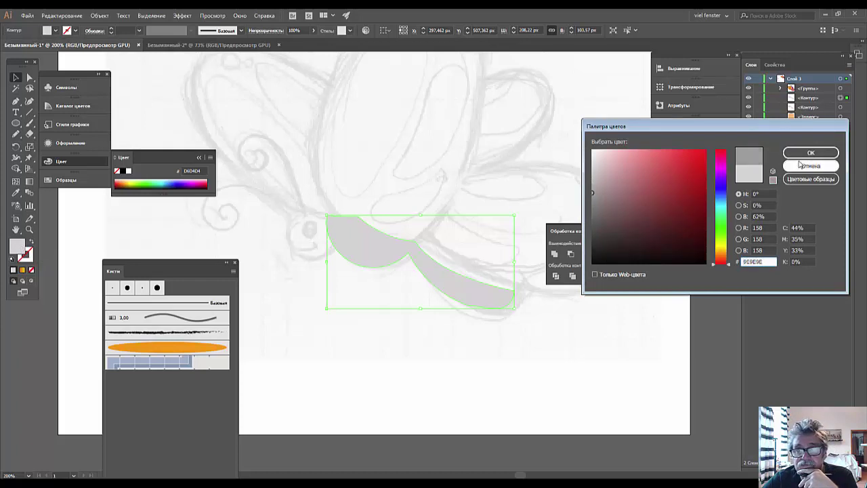
pyautogui.click(810, 153)
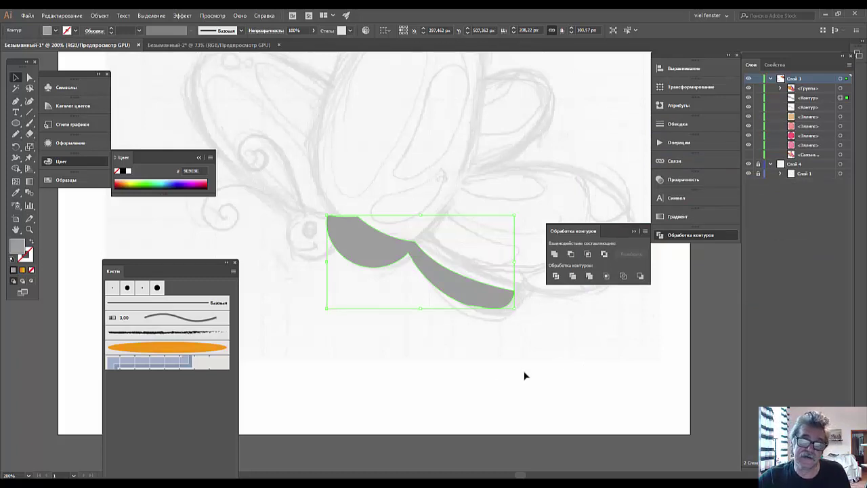
pyautogui.click(460, 373)
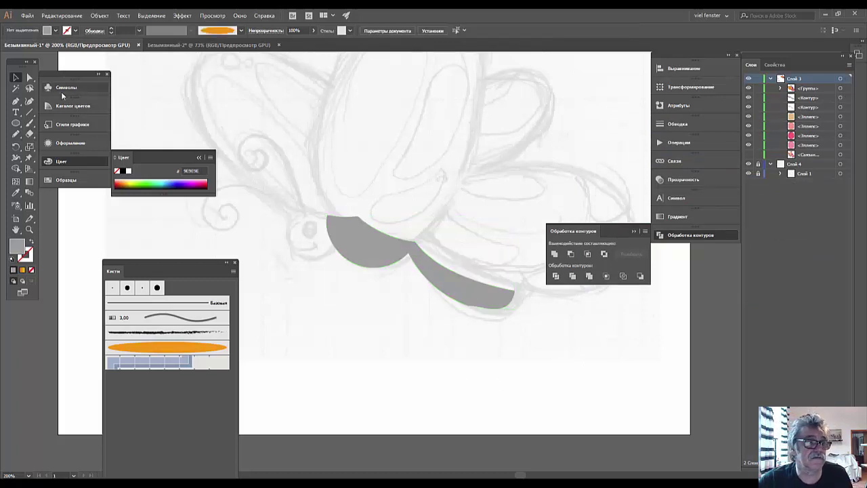
# Step: Draw a dark 2D2D2D ellipse over the top of the body
pyautogui.click(15, 122)
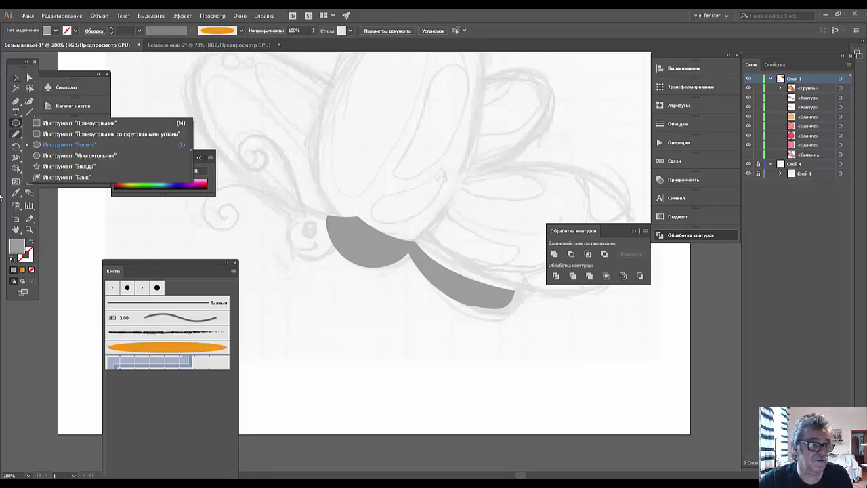
pyautogui.doubleClick(17, 246)
pyautogui.write('2D2D2D')
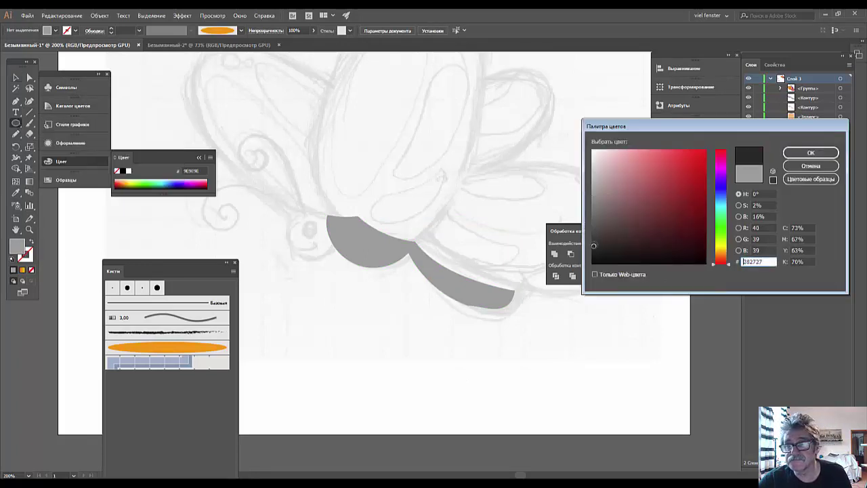
pyautogui.click(810, 153)
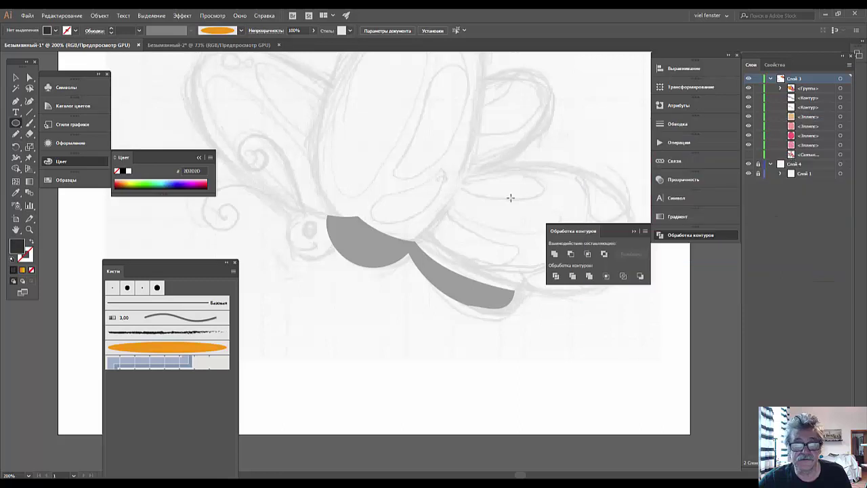
pyautogui.moveTo(328, 201)
pyautogui.mouseDown()
pyautogui.moveTo(404, 261)
pyautogui.moveTo(421, 255)
pyautogui.mouseUp()
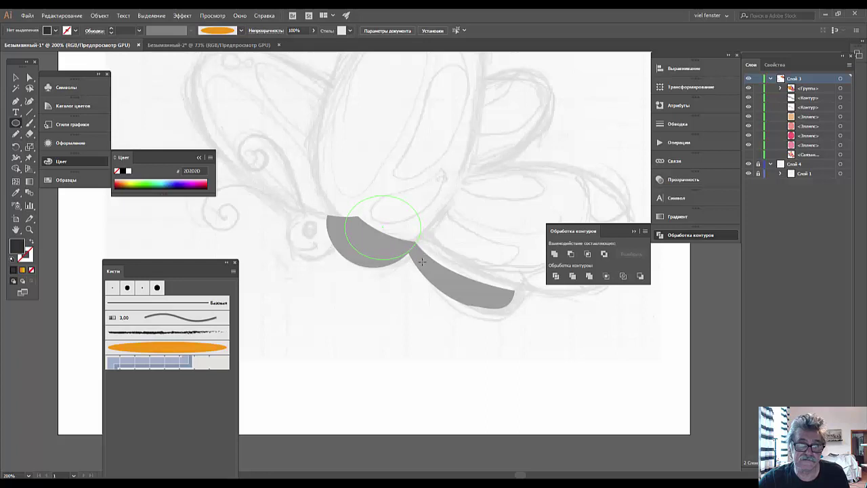
pyautogui.moveTo(421, 255); pyautogui.dragTo(420, 261)
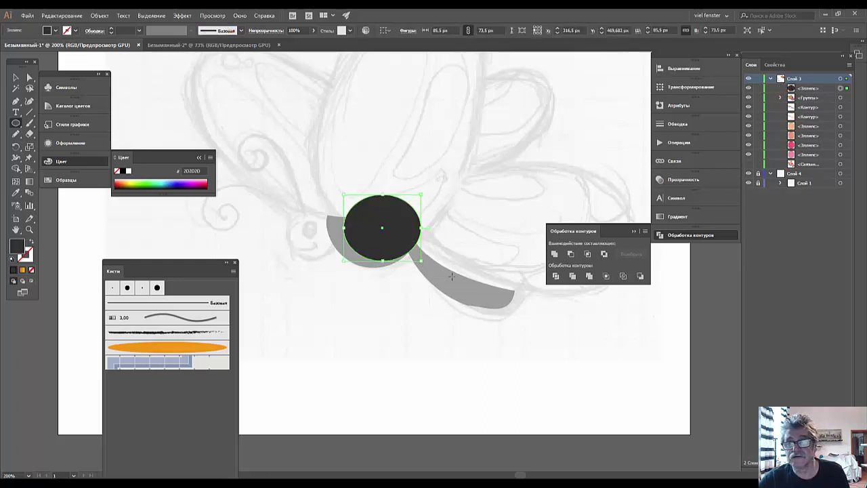
# Step: Subtract the ellipse from the grey swoosh with Minus Front, leaving a crescent
pyautogui.click(15, 77)
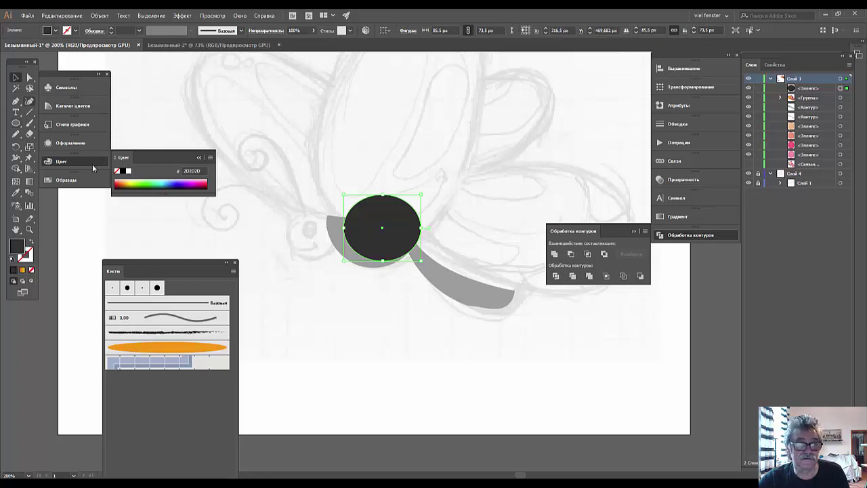
pyautogui.keyDown('shift'); pyautogui.click(336, 235); pyautogui.keyUp('shift')
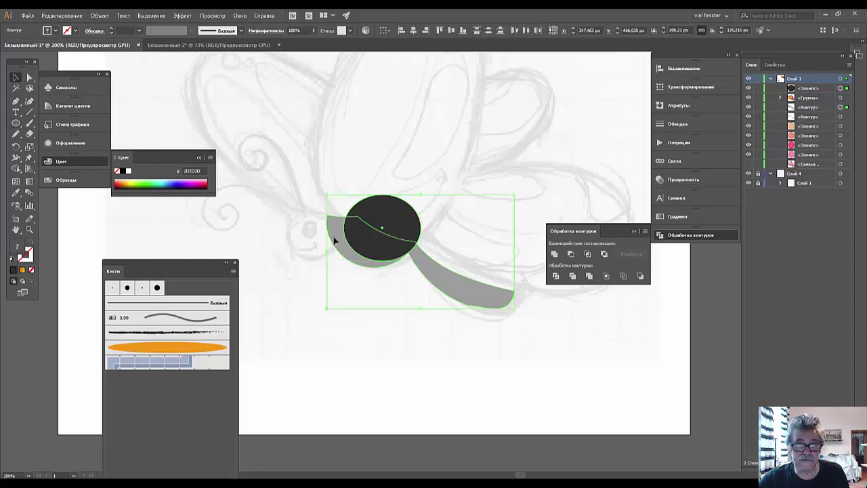
pyautogui.click(572, 275)
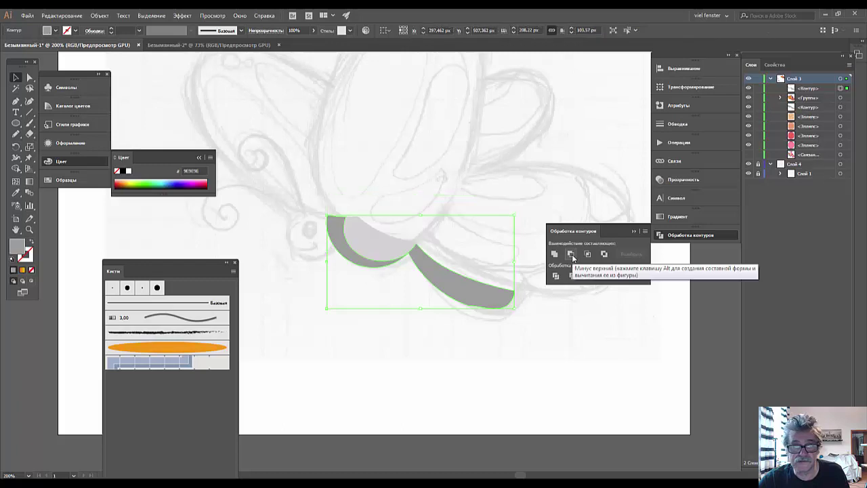
pyautogui.click(398, 363)
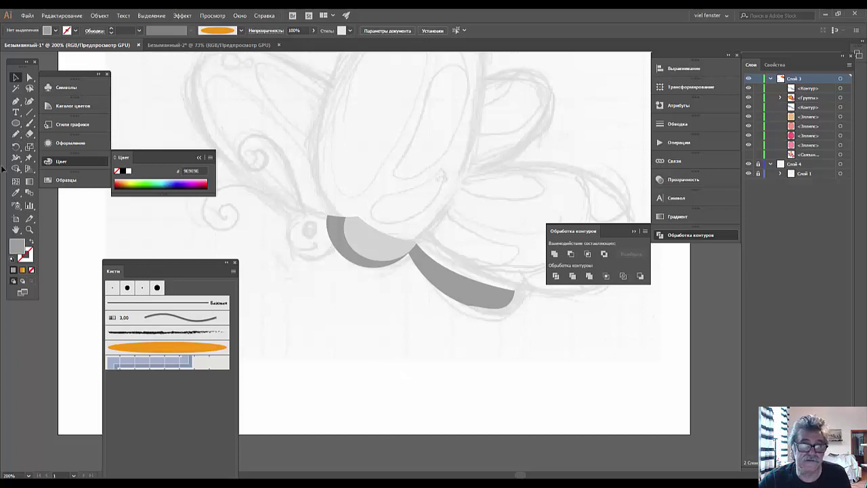
# Step: Draw a large ellipse over the lower grey piece and cut it away with Minus Front
pyautogui.click(15, 124)
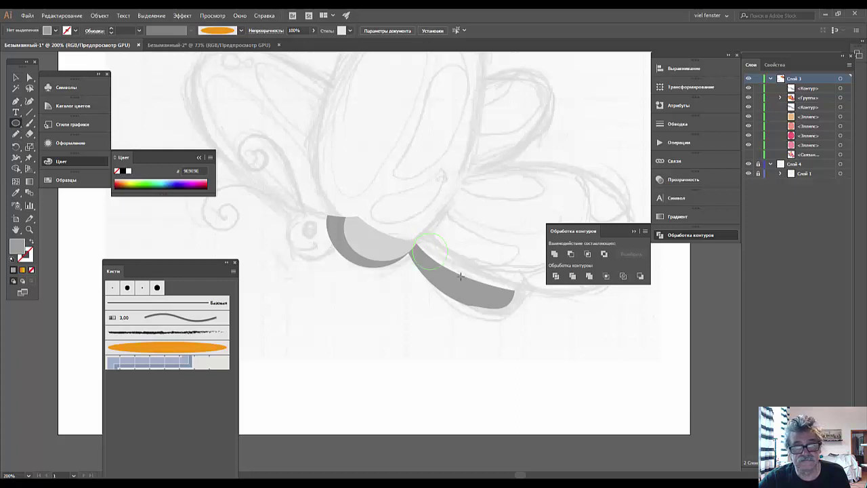
pyautogui.moveTo(460, 277)
pyautogui.mouseDown()
pyautogui.moveTo(526, 271)
pyautogui.moveTo(562, 296)
pyautogui.mouseUp()
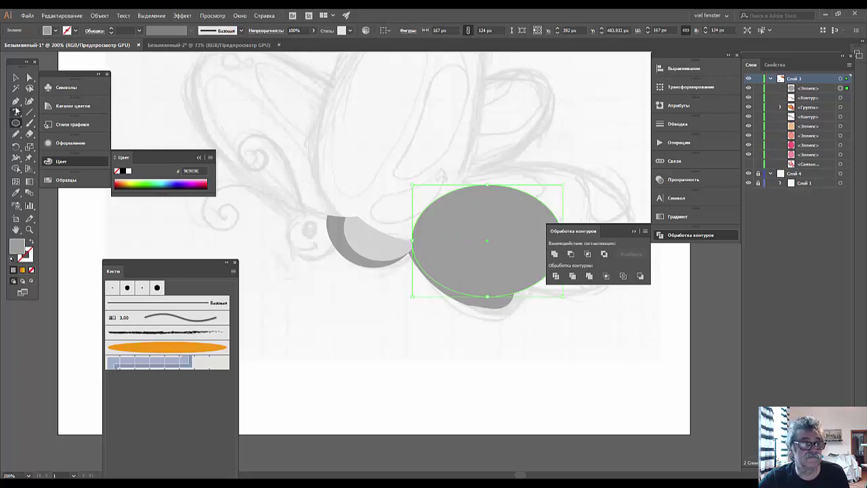
pyautogui.press('v')
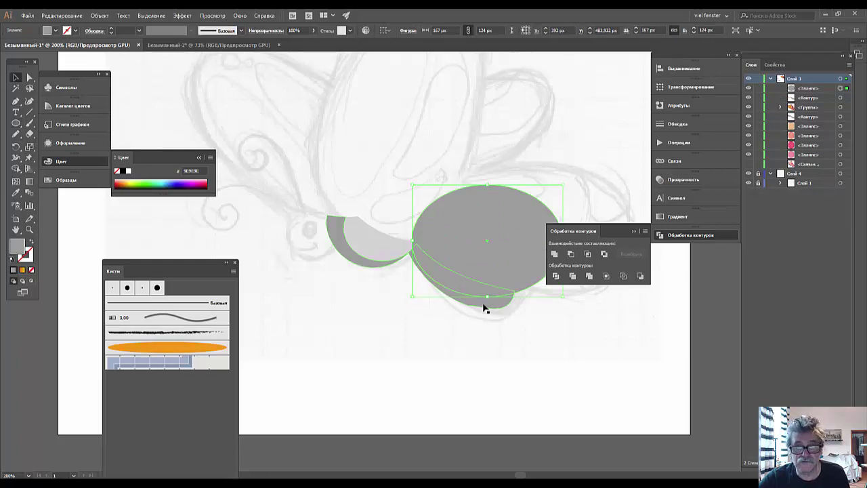
pyautogui.keyDown('shift'); pyautogui.click(484, 306); pyautogui.keyUp('shift')
pyautogui.click(570, 255)
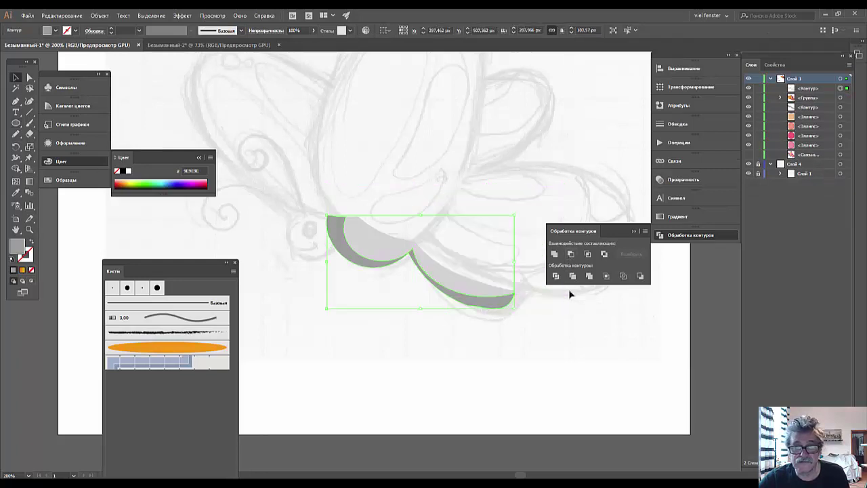
pyautogui.click(547, 347)
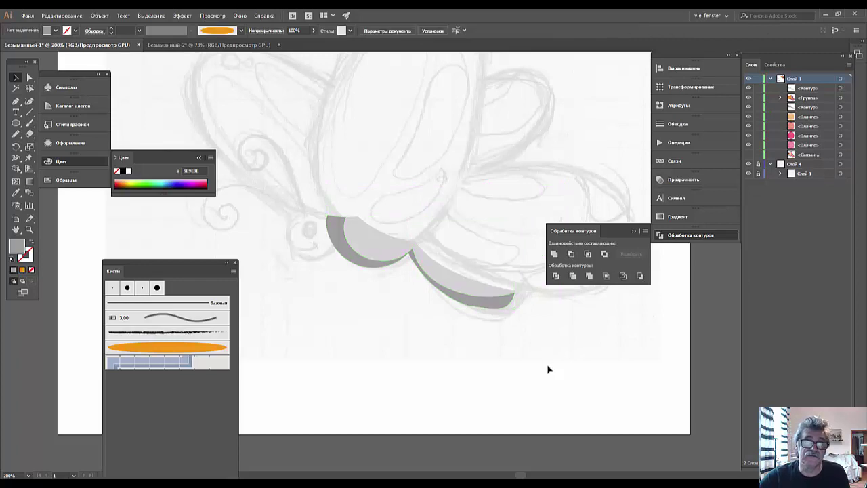
pyautogui.hotkey('ctrl', '1')
pyautogui.hotkey('ctrl', '-')
pyautogui.hotkey('ctrl', '+')
pyautogui.hotkey('ctrl', '+')
pyautogui.hotkey('ctrl', '+')
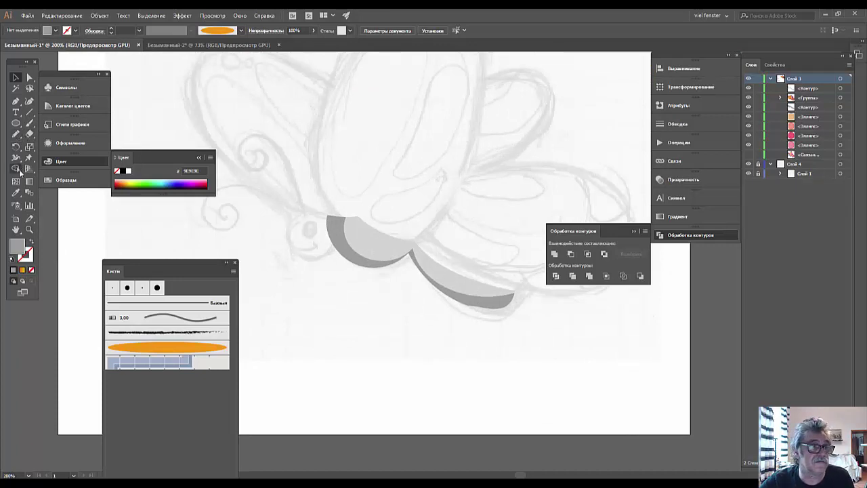
# Step: Fill both crescents with a light grey sampled using the Eyedropper
pyautogui.click(354, 261)
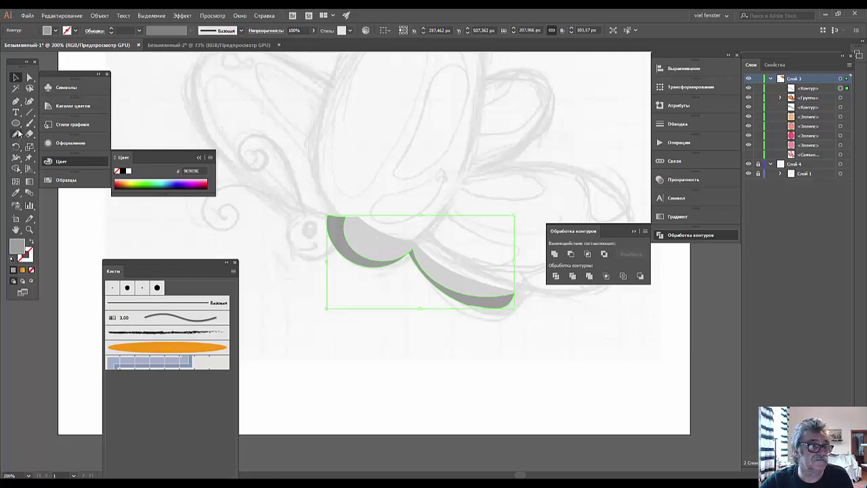
pyautogui.click(15, 191)
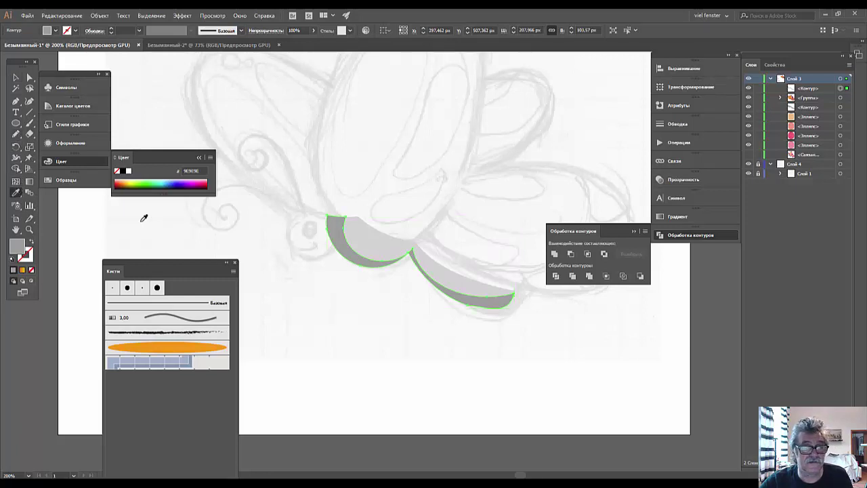
pyautogui.click(362, 237)
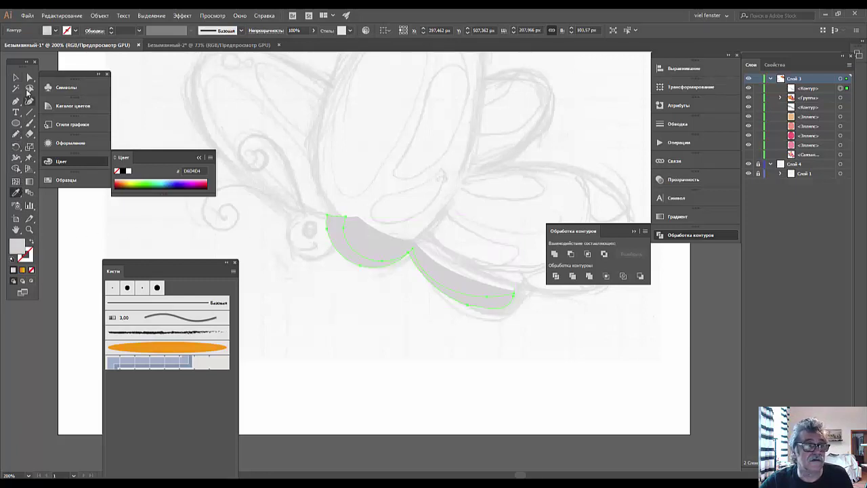
pyautogui.click(16, 77)
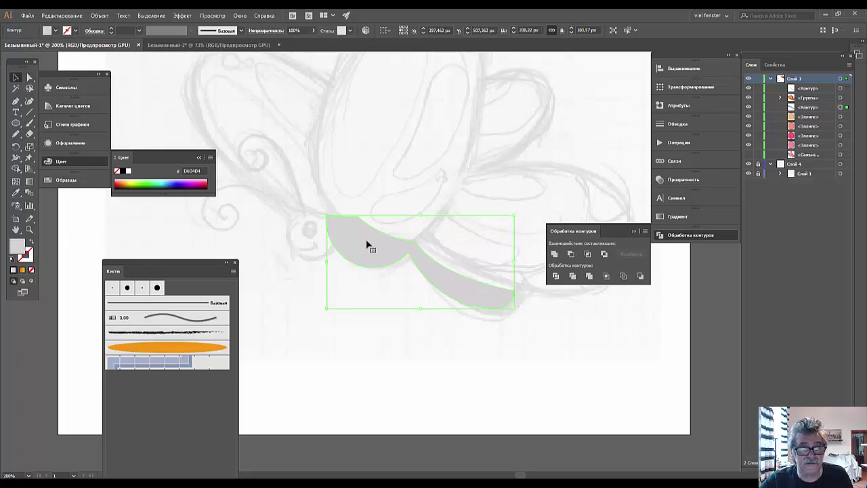
pyautogui.click(404, 357)
# Step: Refill both crescent shapes with mid grey 909090
pyautogui.click(395, 246)
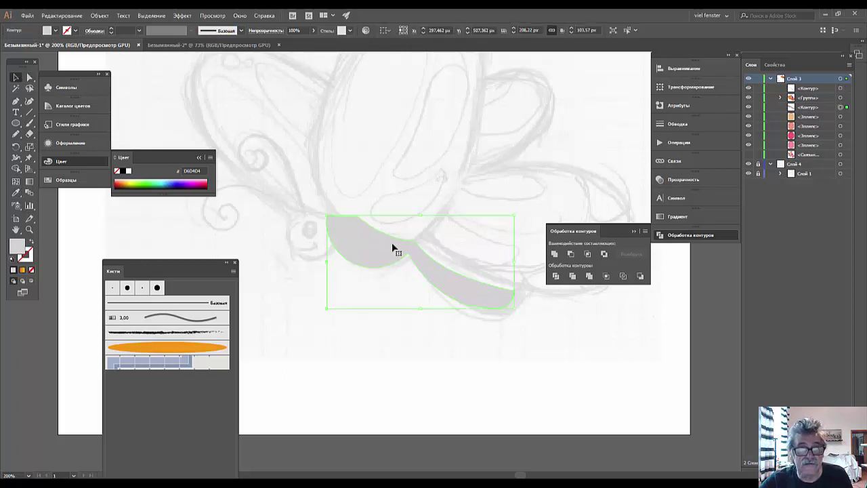
pyautogui.doubleClick(18, 246)
pyautogui.write('909090')
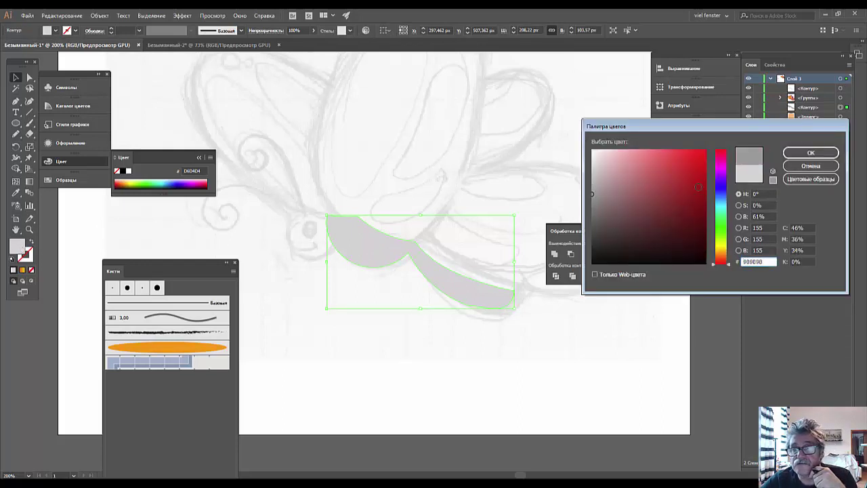
pyautogui.click(793, 155)
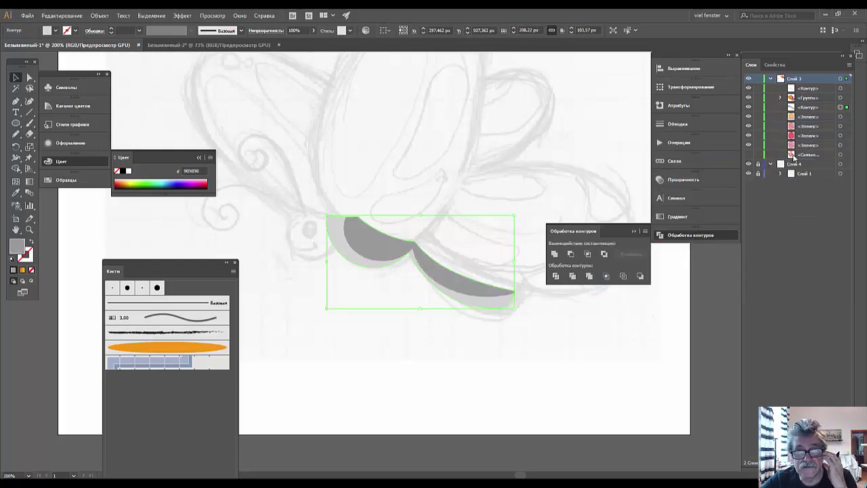
pyautogui.click(506, 359)
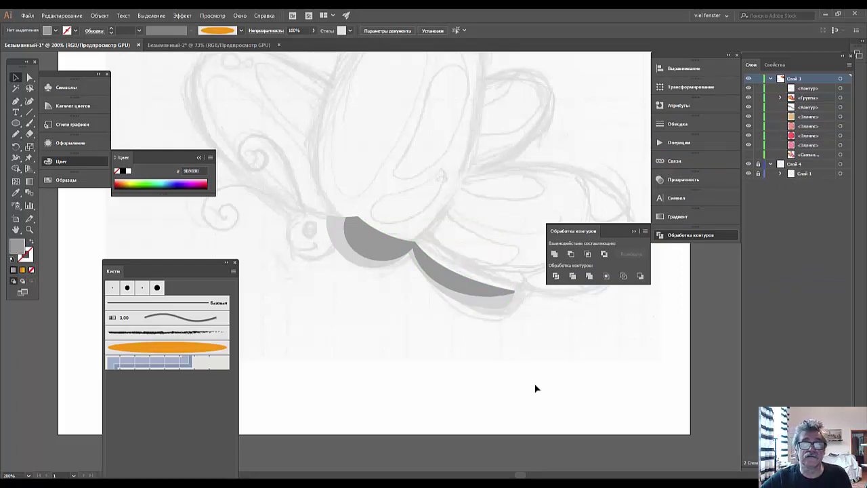
pyautogui.hotkey('ctrl', '-')
pyautogui.hotkey('ctrl', '-')
pyautogui.hotkey('ctrl', '-')
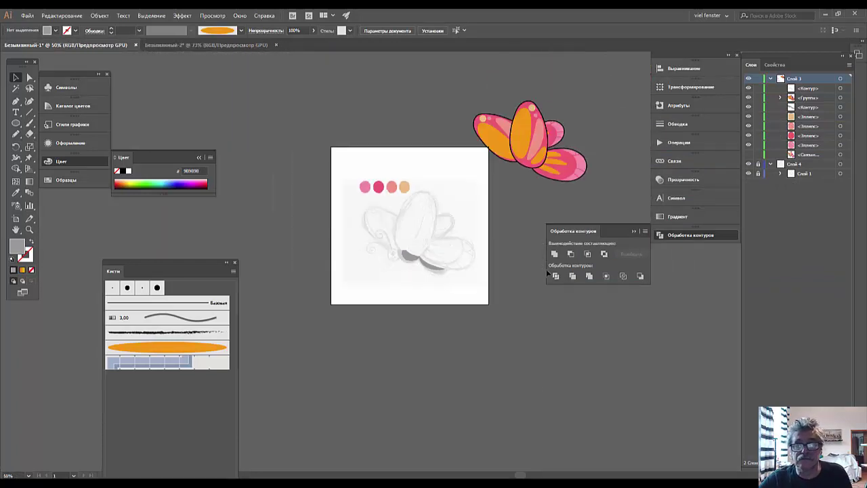
# Step: Drag the pink and orange wings group onto the sketch on the artboard
pyautogui.click(502, 166)
pyautogui.moveTo(501, 174); pyautogui.dragTo(416, 241)
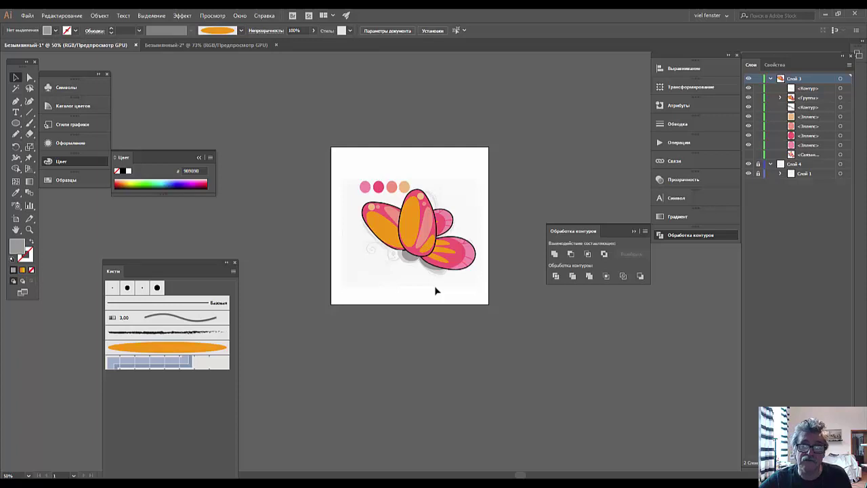
pyautogui.scroll(1, 435, 291)
pyautogui.scroll(3, 436, 291)
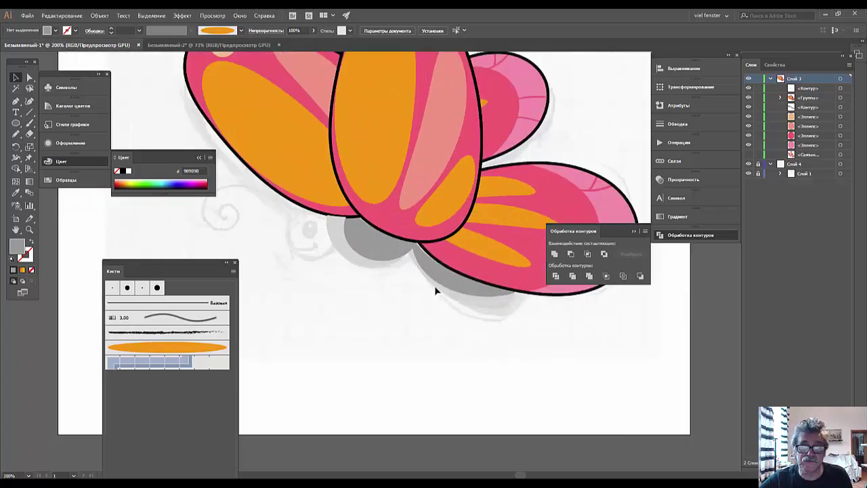
# Step: Bring the wings group to the front with Arrange > Bring to Front
pyautogui.click(321, 220)
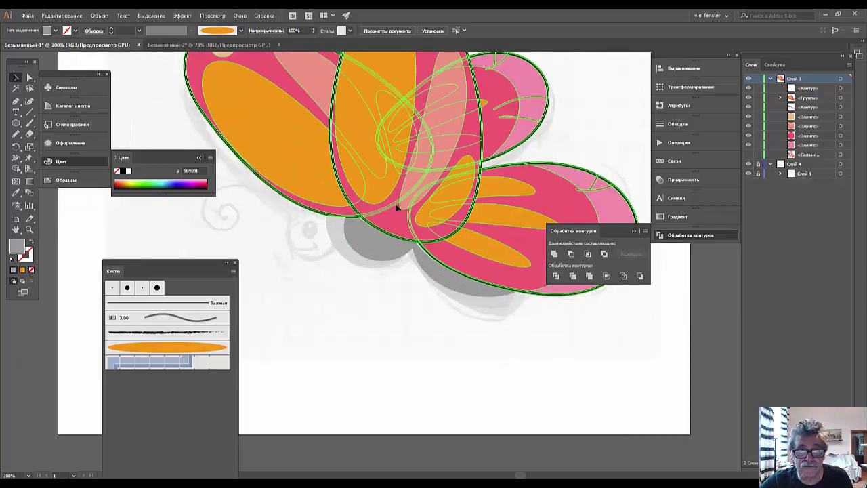
pyautogui.click(539, 370)
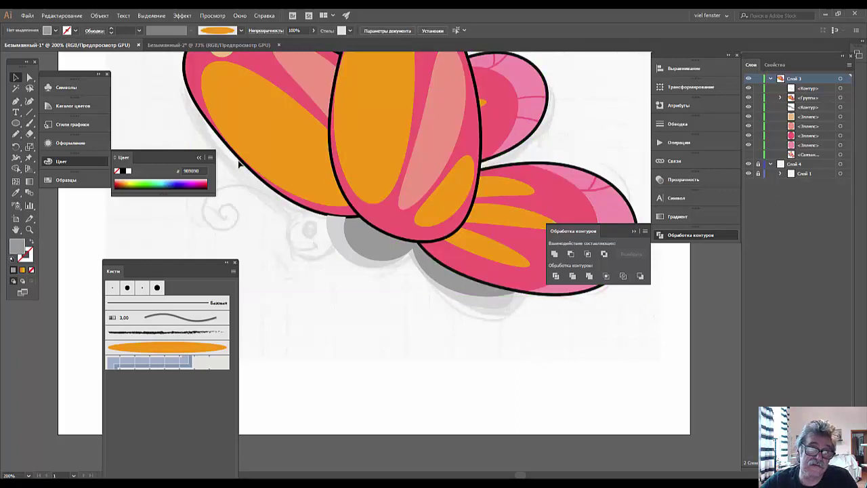
pyautogui.click(275, 182)
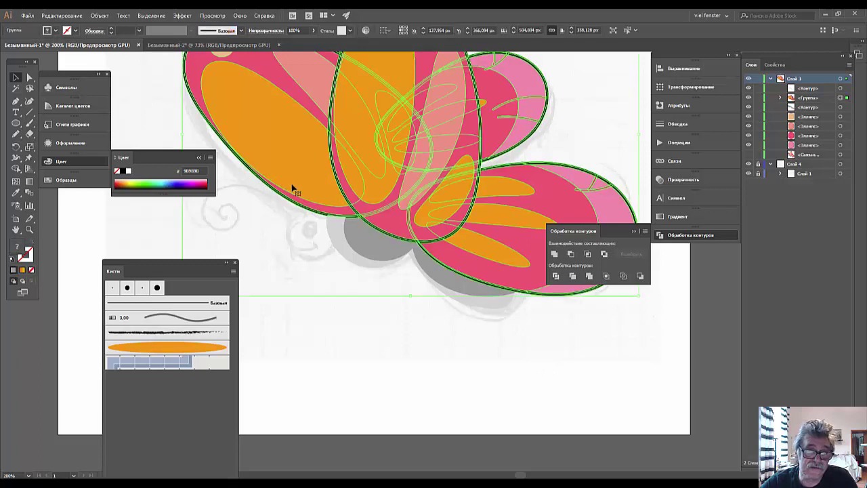
pyautogui.rightClick(391, 230)
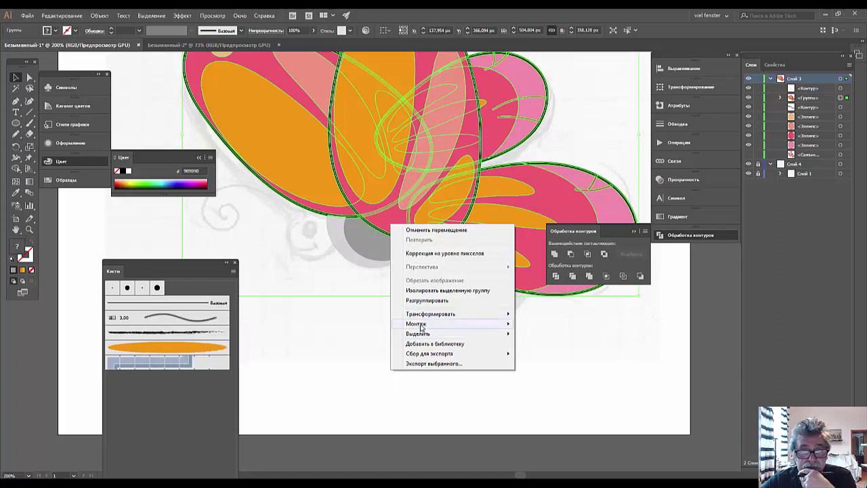
pyautogui.moveTo(416, 324)
pyautogui.click(314, 325)
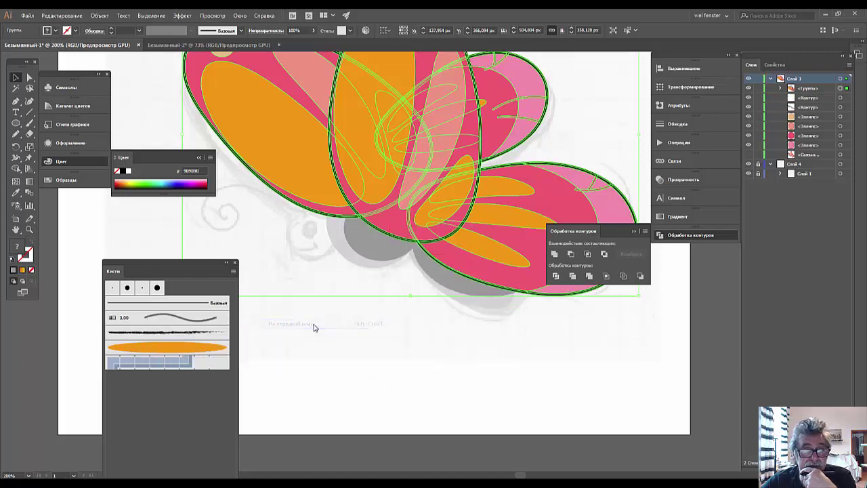
pyautogui.click(407, 369)
# Step: Draw a grey circle about 56.5 px across near the body's tip
pyautogui.hotkey('ctrl', '-')
pyautogui.hotkey('ctrl', '-')
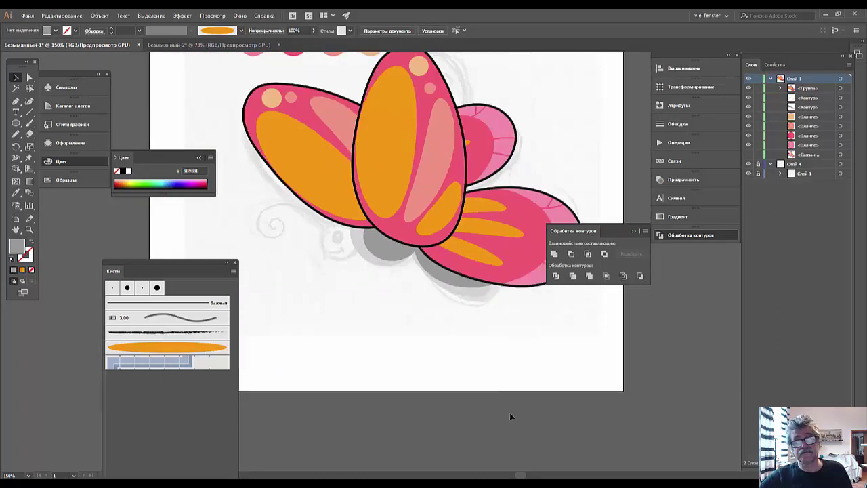
pyautogui.hotkey('ctrl', '-')
pyautogui.hotkey('ctrl', '+')
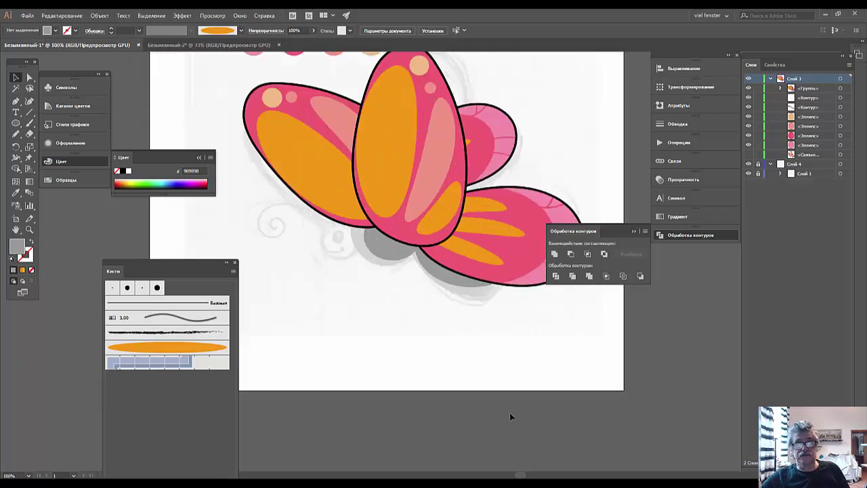
pyautogui.hotkey('ctrl', '+')
pyautogui.hotkey('ctrl', '+')
pyautogui.moveTo(262, 272); pyautogui.dragTo(347, 262)
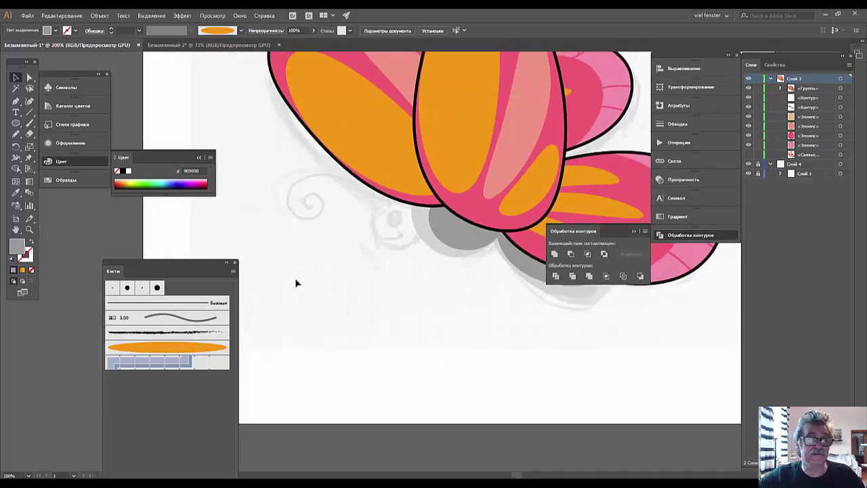
pyautogui.click(17, 124)
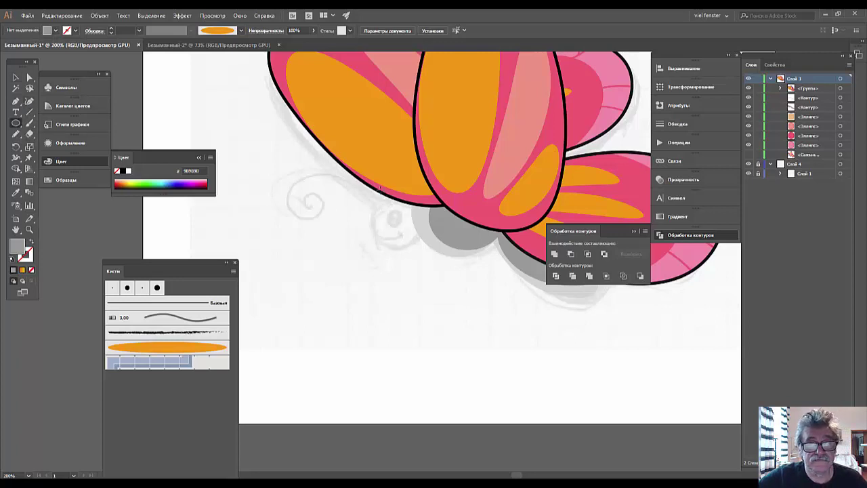
pyautogui.moveTo(379, 192); pyautogui.dragTo(426, 237)
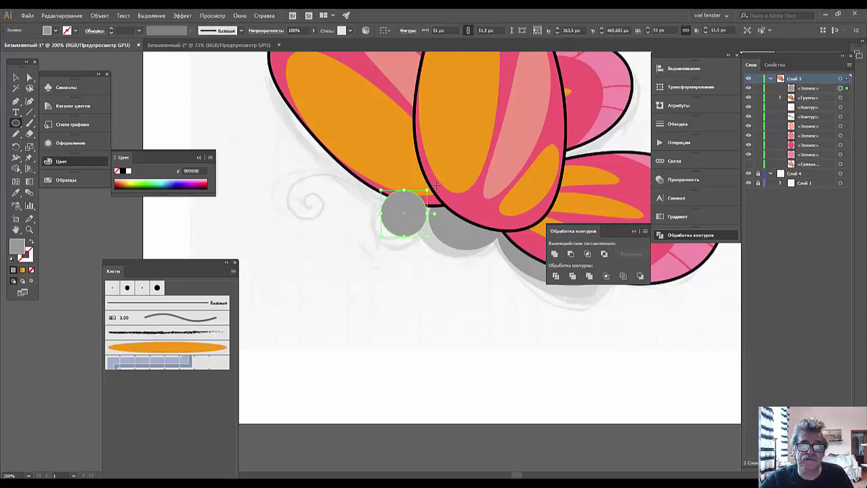
pyautogui.moveTo(427, 191)
pyautogui.mouseDown()
pyautogui.moveTo(431, 185)
pyautogui.moveTo(410, 208)
pyautogui.mouseUp()
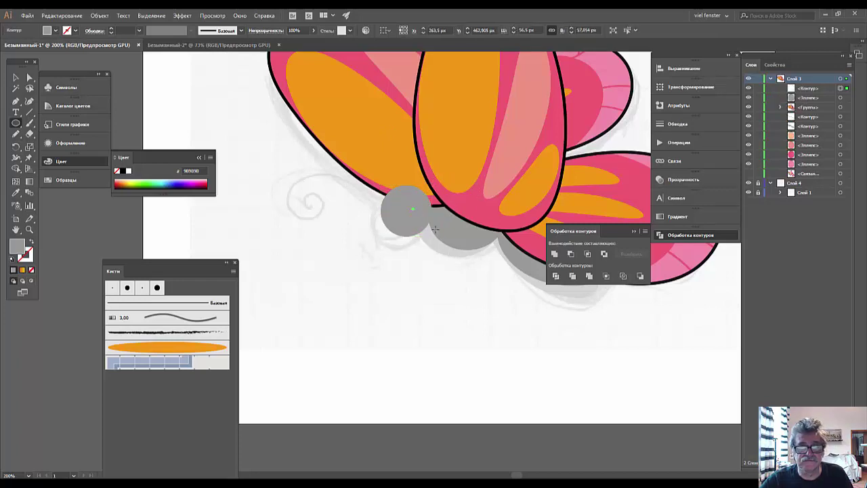
# Step: Move the grey circle into place as the butterfly's head
pyautogui.click(16, 78)
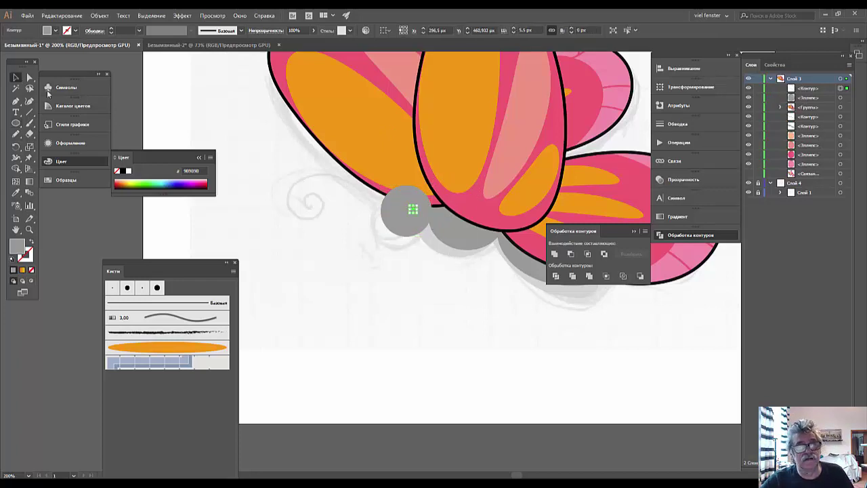
pyautogui.click(399, 224)
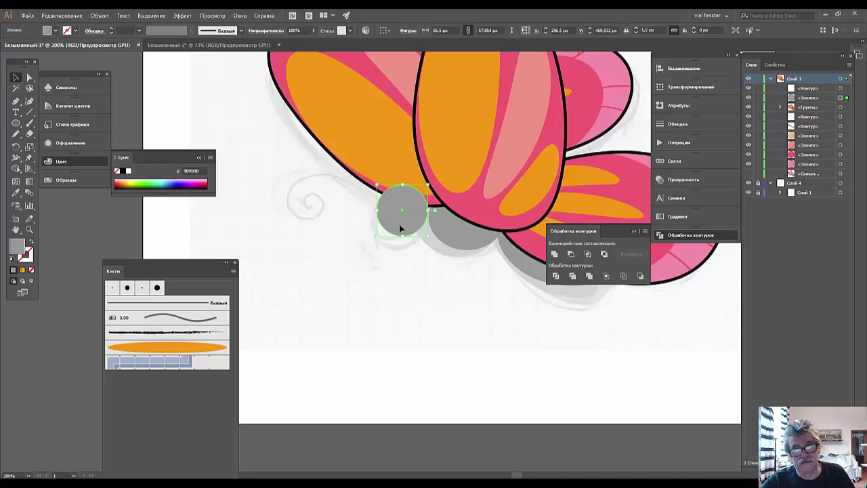
pyautogui.click(403, 228)
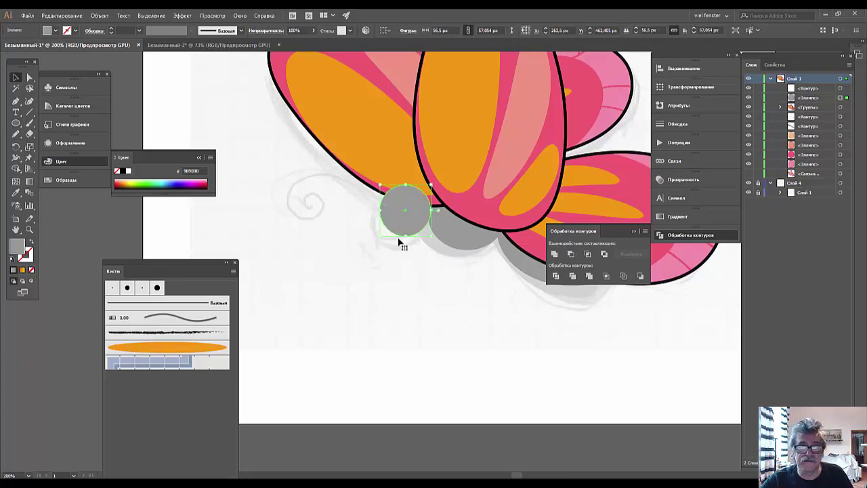
pyautogui.click(401, 274)
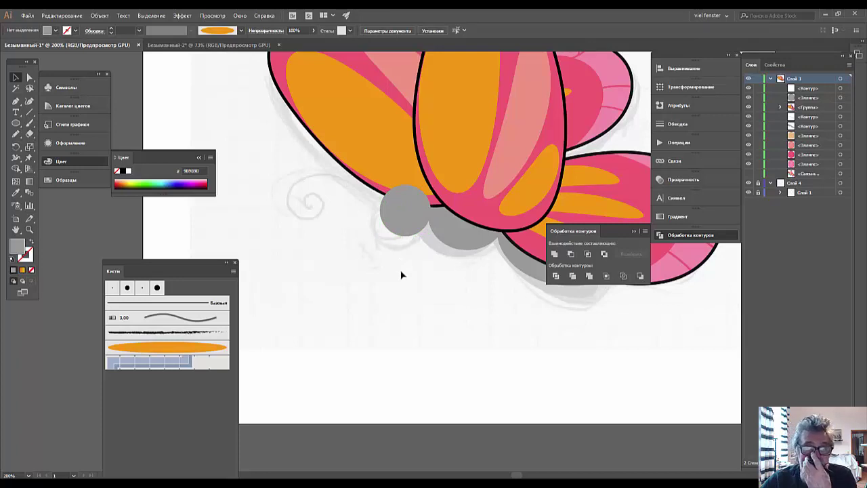
# Step: Select the grey head circle to check it, then deselect
pyautogui.click(414, 220)
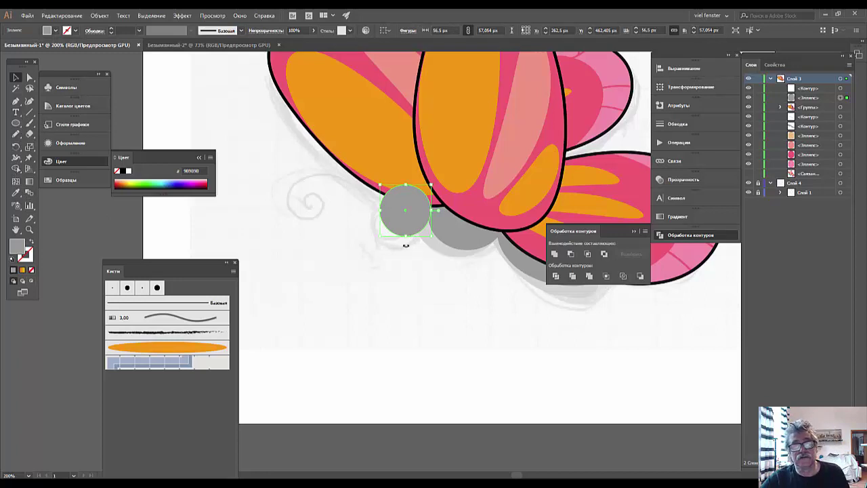
pyautogui.click(408, 288)
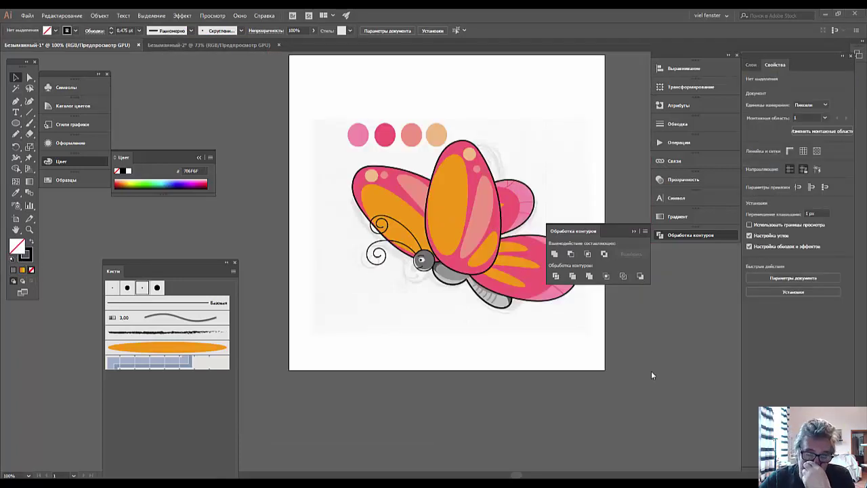
# Step: Collapse the Pathfinder, Brushes and Color panels out of the way
pyautogui.click(631, 232)
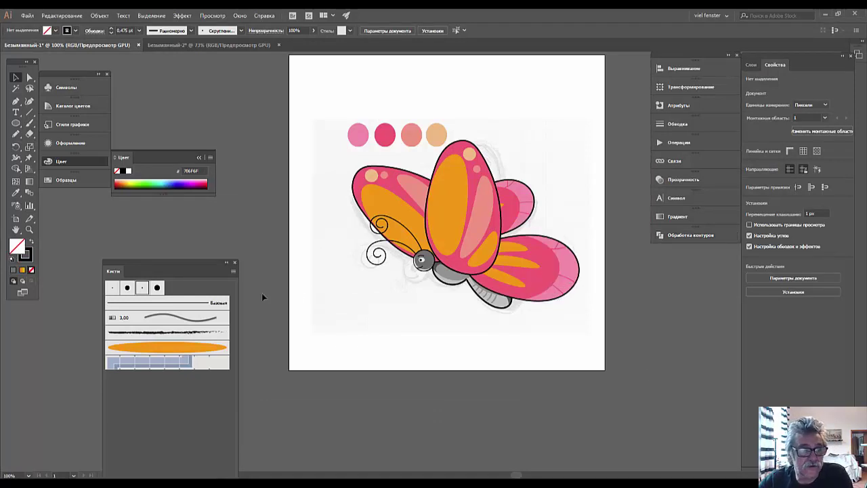
pyautogui.click(227, 263)
pyautogui.click(199, 157)
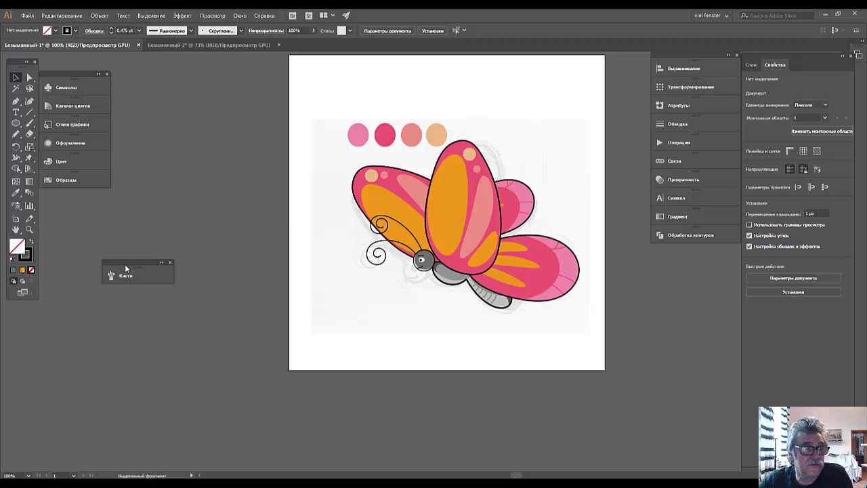
pyautogui.moveTo(125, 269); pyautogui.dragTo(67, 192)
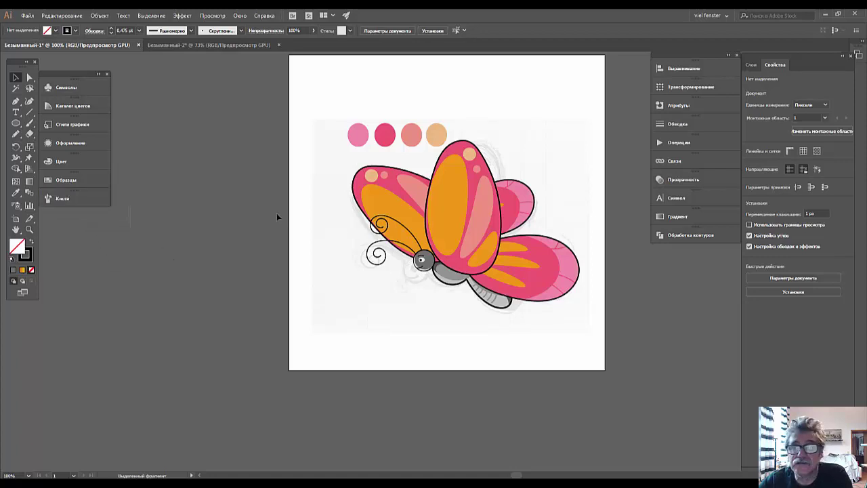
# Step: Delete the sketch template layers Слой 4 and Слой 1
pyautogui.click(749, 66)
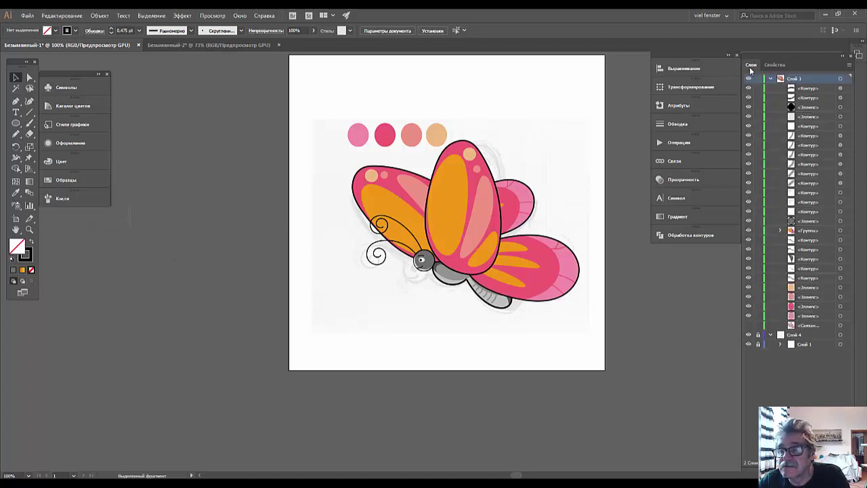
pyautogui.click(794, 335)
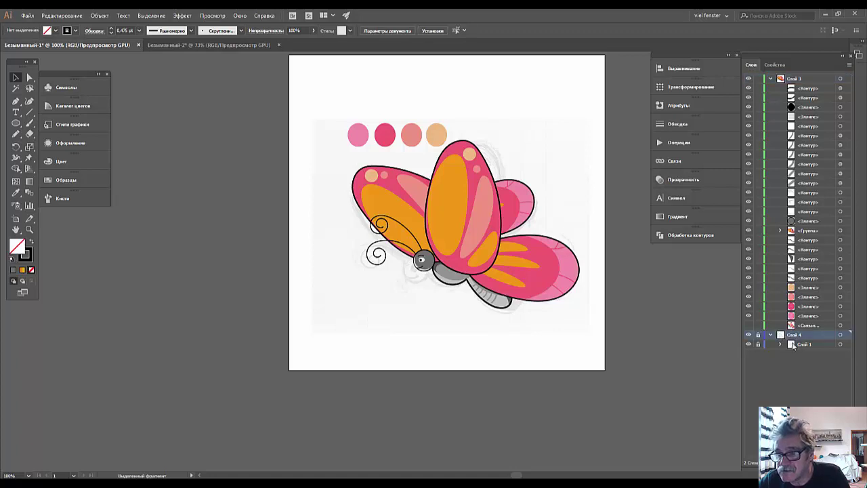
pyautogui.click(800, 346)
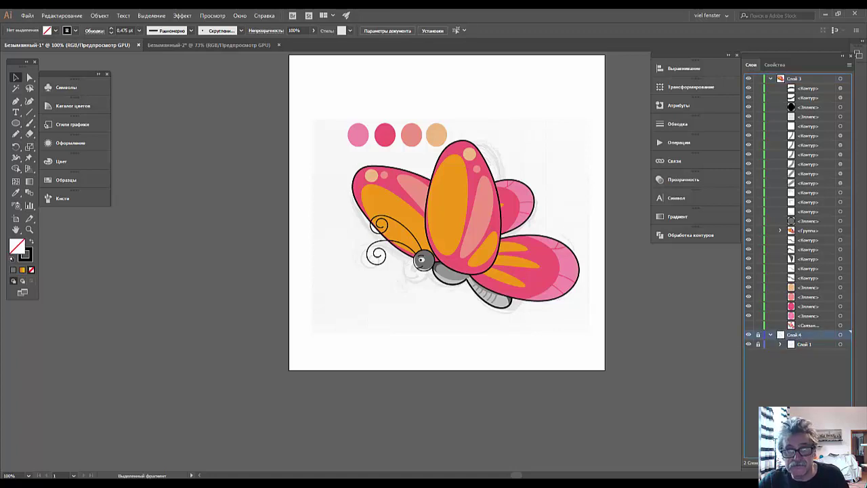
pyautogui.press('Delete')
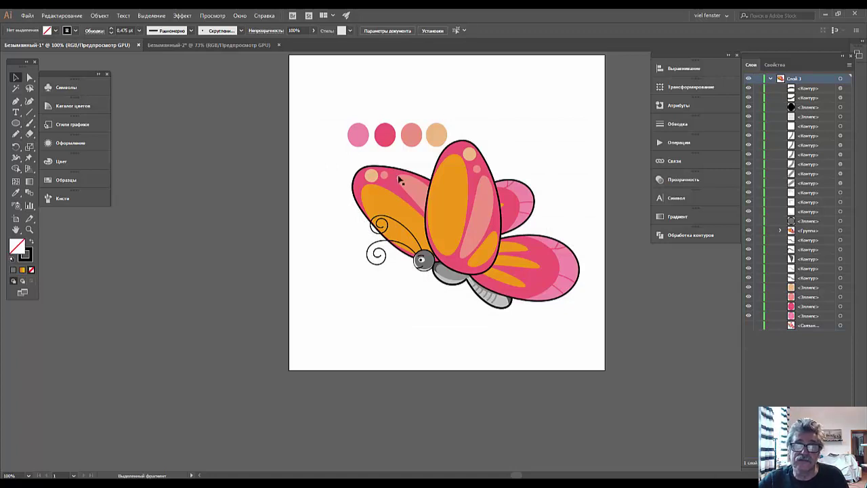
# Step: Move the four colour circles left off the artboard, then select the whole butterfly
pyautogui.click(360, 138)
pyautogui.keyDown('shift'); pyautogui.click(384, 137); pyautogui.keyUp('shift')
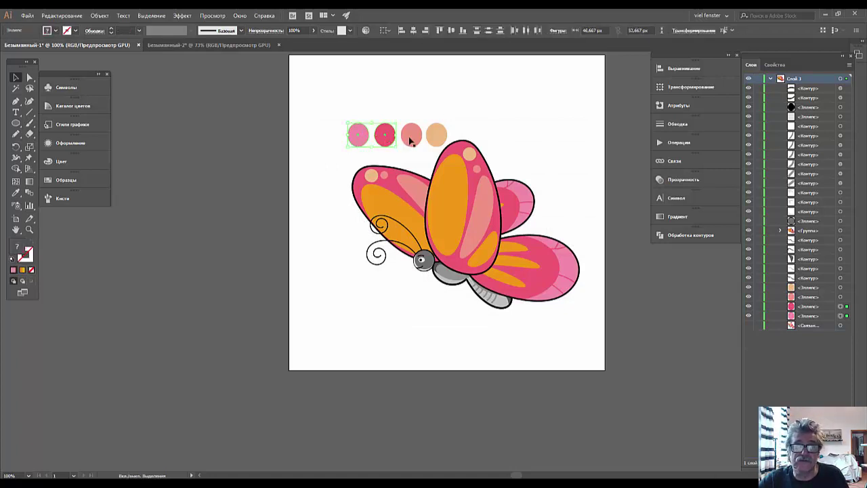
pyautogui.keyDown('shift'); pyautogui.click(435, 138); pyautogui.keyUp('shift')
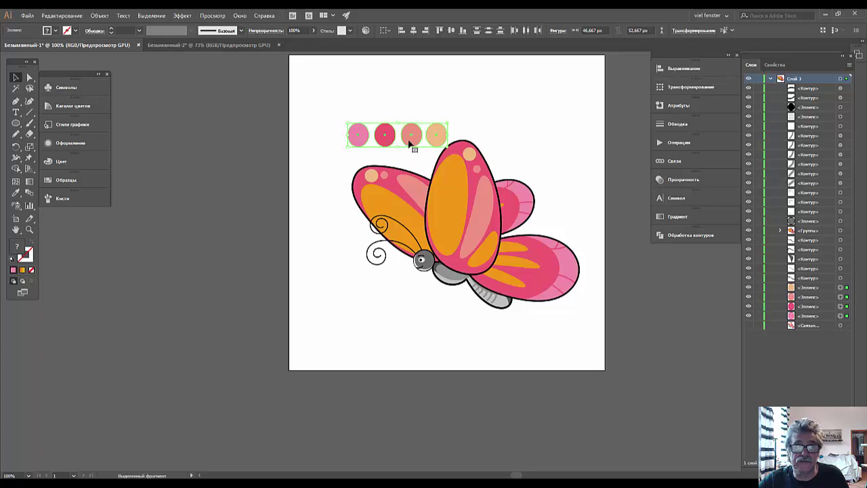
pyautogui.moveTo(371, 146); pyautogui.dragTo(198, 153)
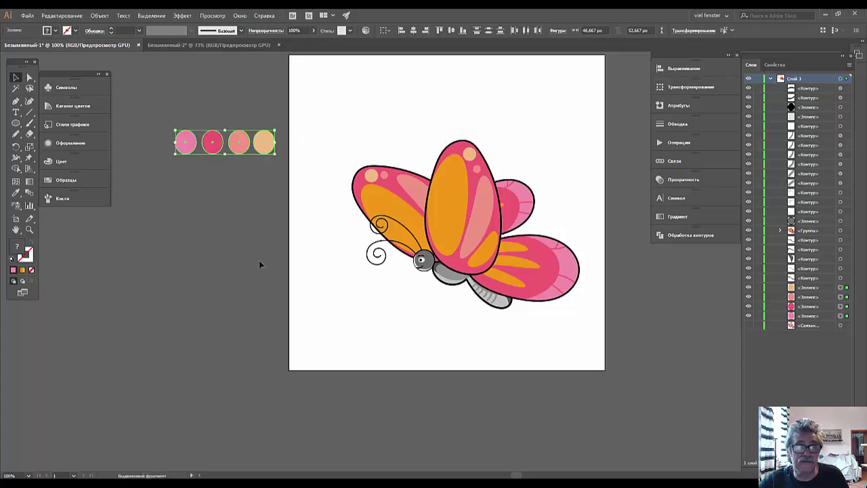
pyautogui.click(658, 453)
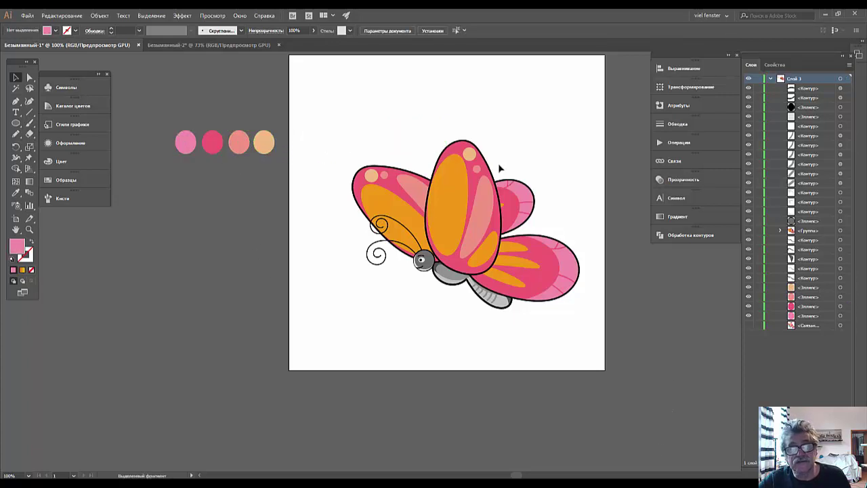
pyautogui.moveTo(336, 80); pyautogui.dragTo(589, 349)
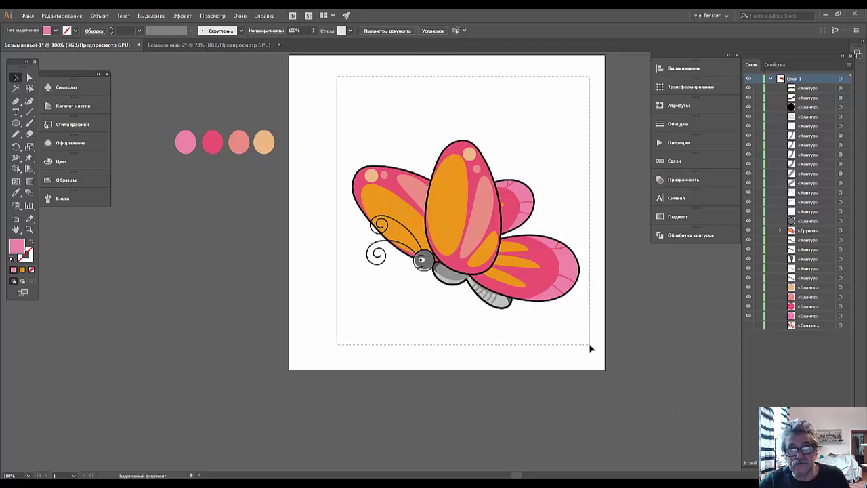
pyautogui.click(103, 17)
# Step: Expand the butterfly's appearance into plain shapes and open the installed scripts list
pyautogui.click(112, 123)
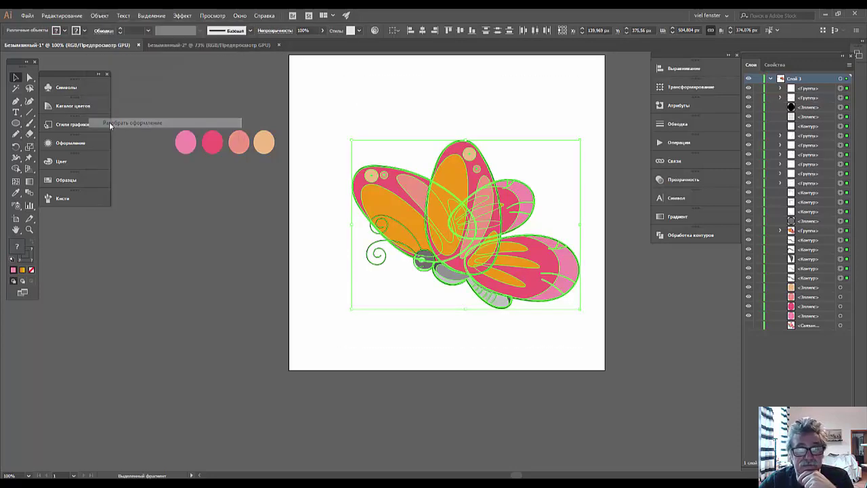
pyautogui.click(182, 254)
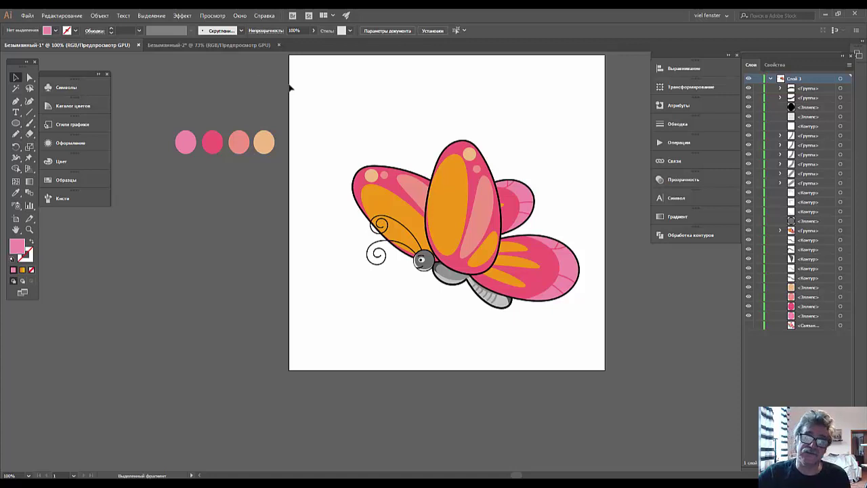
pyautogui.click(549, 286)
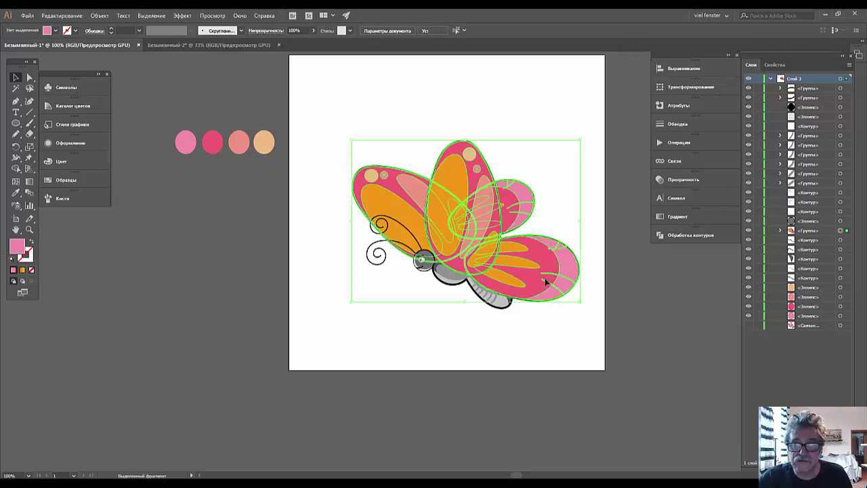
pyautogui.click(537, 344)
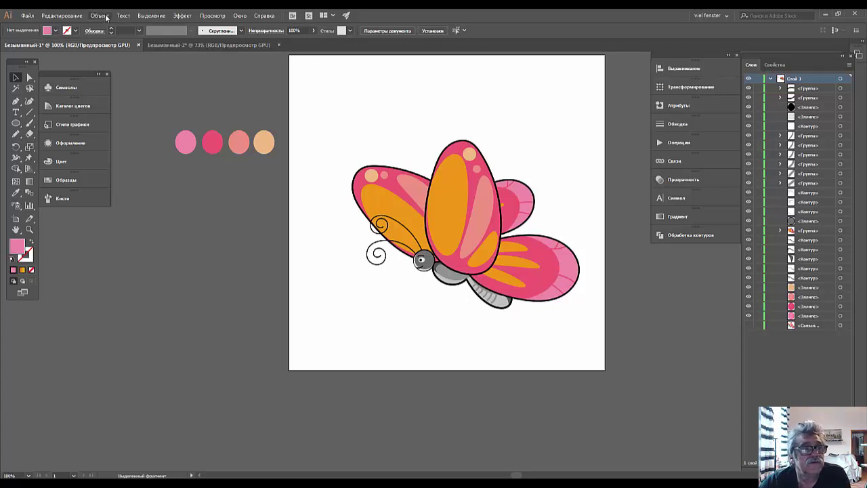
pyautogui.click(28, 16)
pyautogui.moveTo(46, 209)
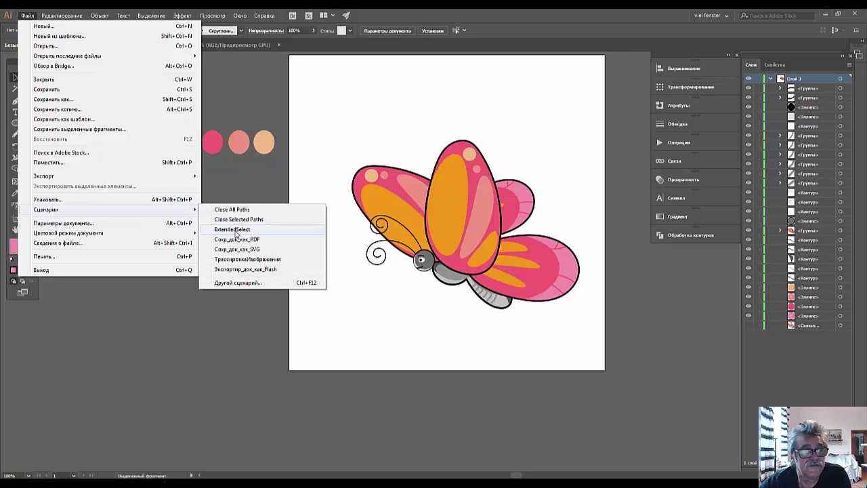
# Step: Use the ExtendedSelect script to select the unfilled open antenna paths
pyautogui.click(235, 231)
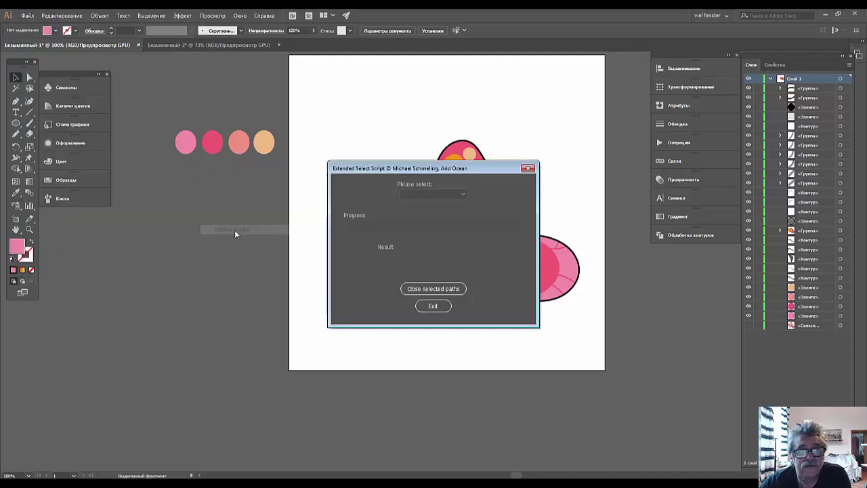
pyautogui.click(462, 195)
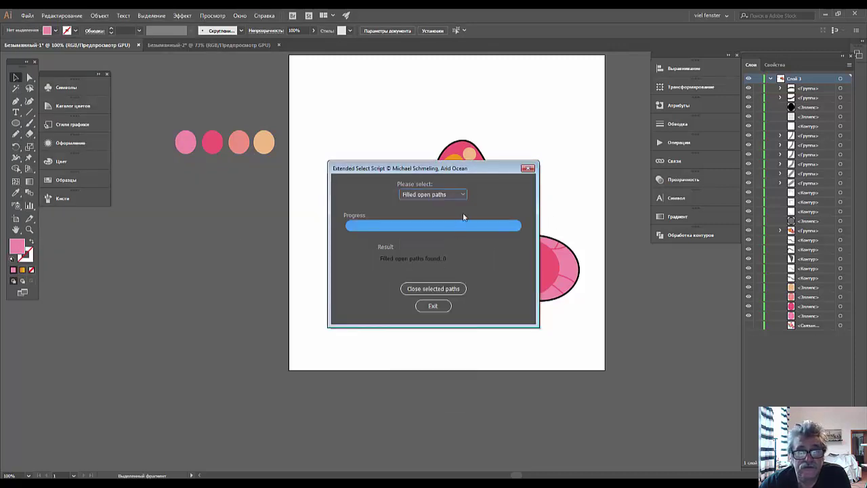
pyautogui.click(464, 195)
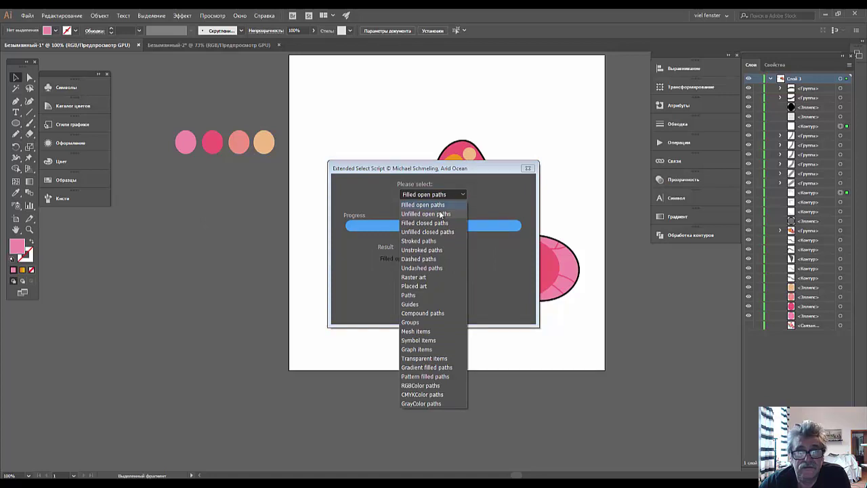
pyautogui.click(444, 212)
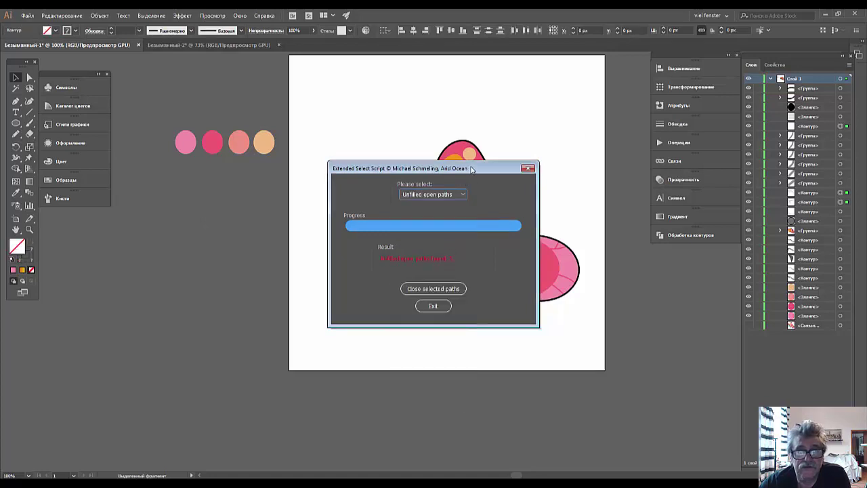
pyautogui.moveTo(472, 168); pyautogui.dragTo(707, 69)
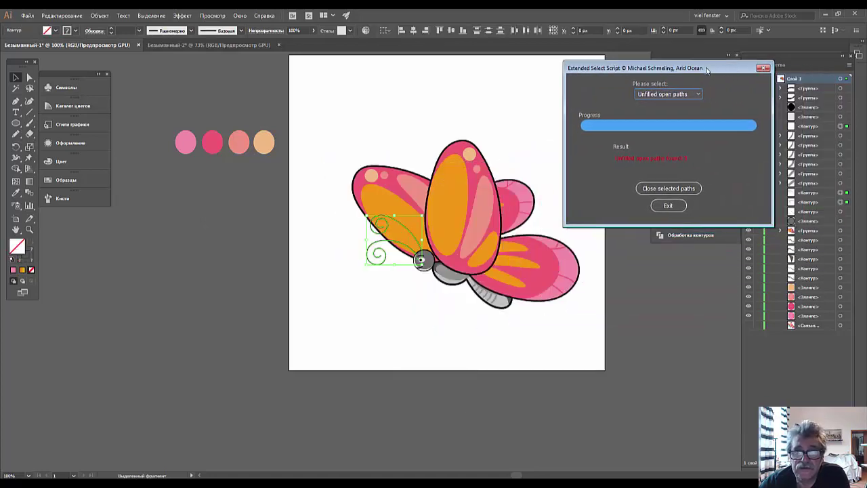
pyautogui.click(668, 206)
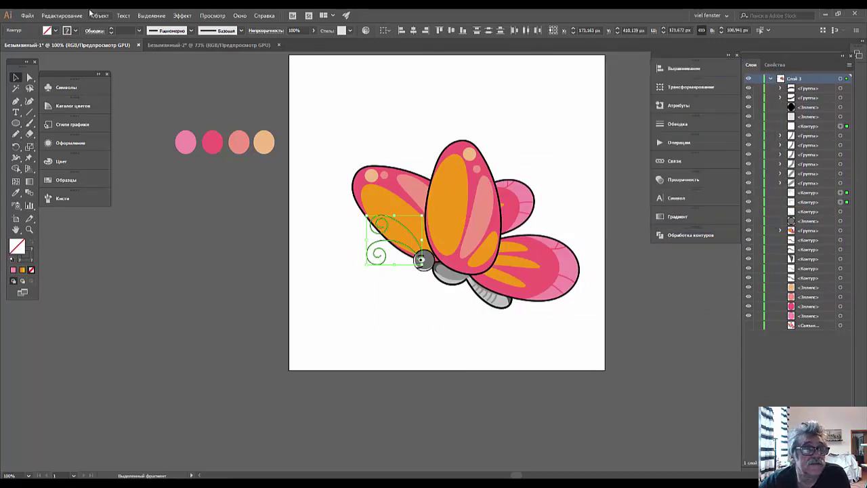
# Step: Expand the selected antenna curls into outlined shapes and deselect
pyautogui.click(99, 16)
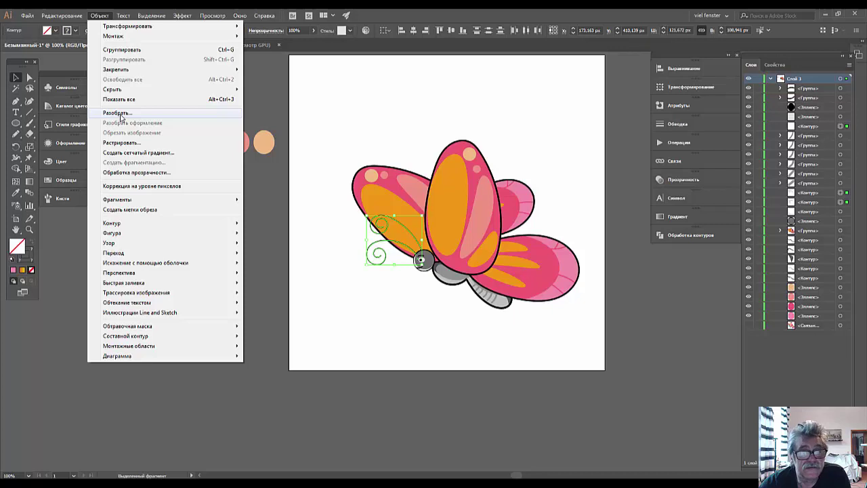
pyautogui.click(122, 117)
pyautogui.click(415, 299)
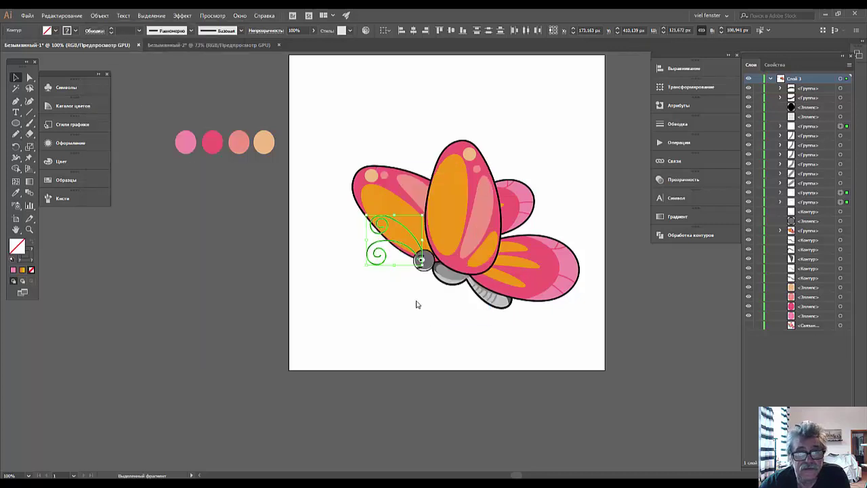
pyautogui.click(416, 303)
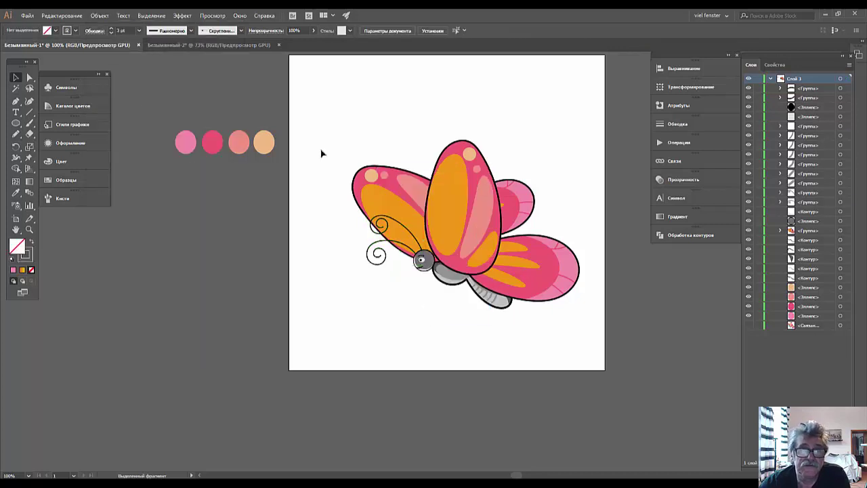
# Step: Marquee-select the whole butterfly, group it into one object, then open File > Scripts
pyautogui.moveTo(324, 126); pyautogui.dragTo(580, 333)
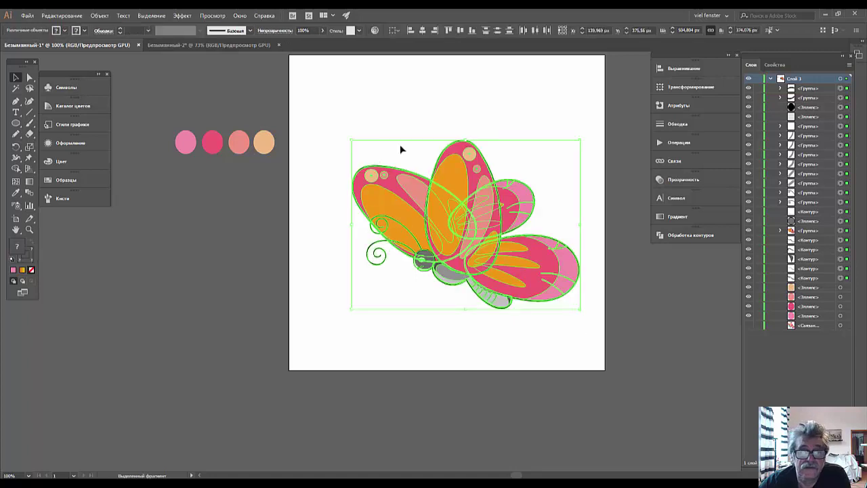
pyautogui.click(312, 119)
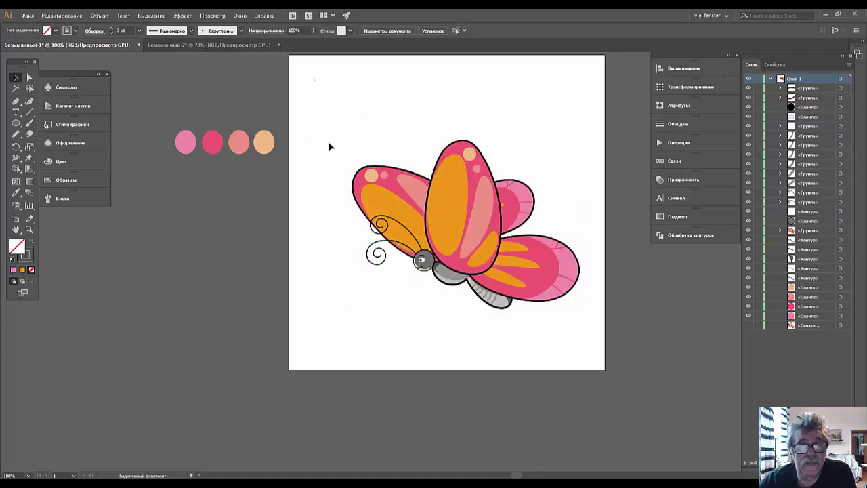
pyautogui.moveTo(583, 336); pyautogui.dragTo(547, 300)
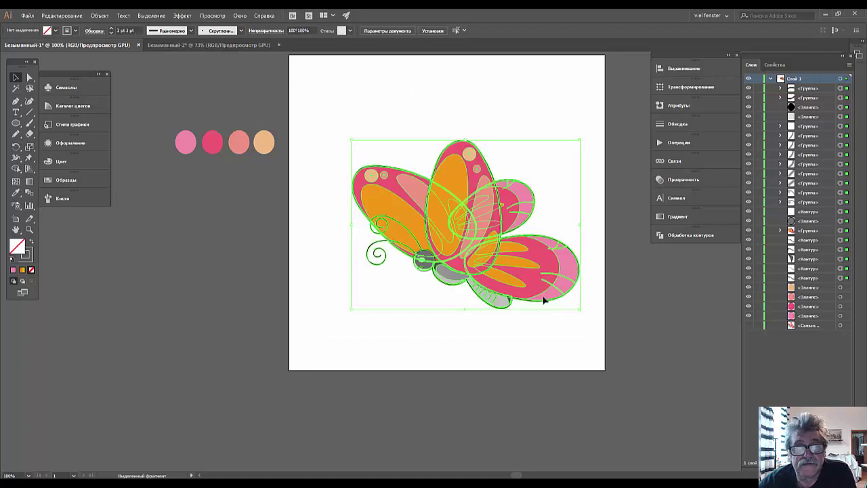
pyautogui.click(99, 15)
pyautogui.click(121, 49)
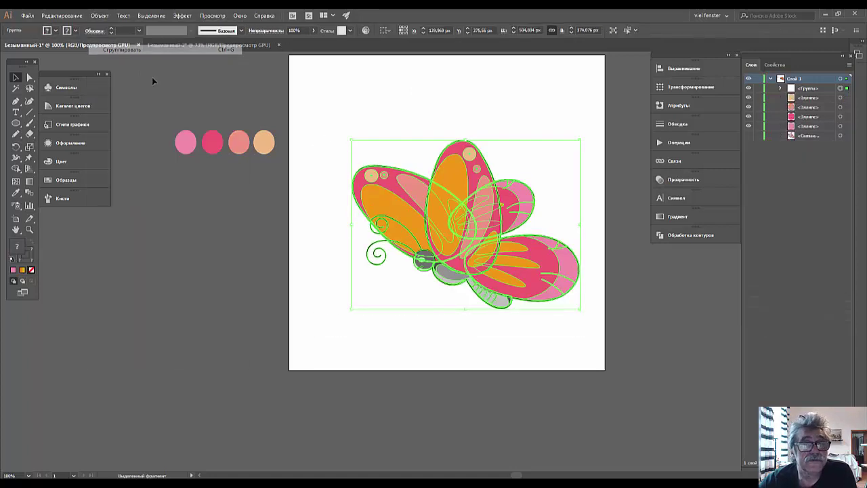
pyautogui.click(336, 106)
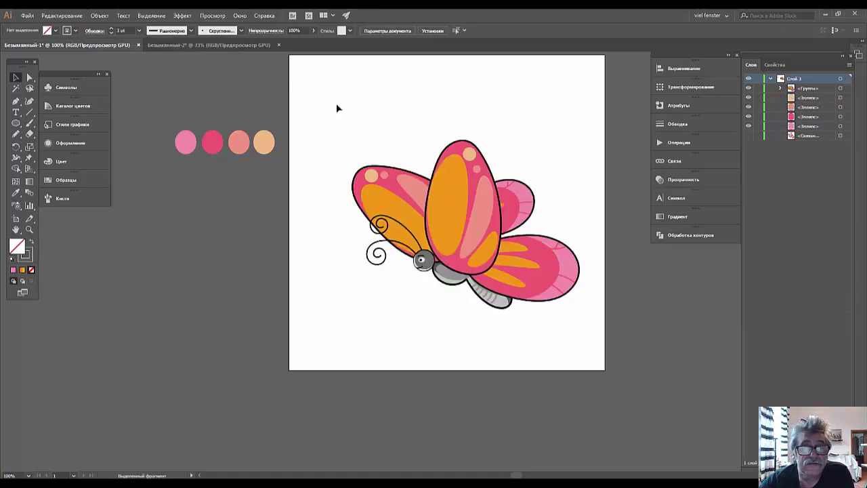
pyautogui.click(27, 16)
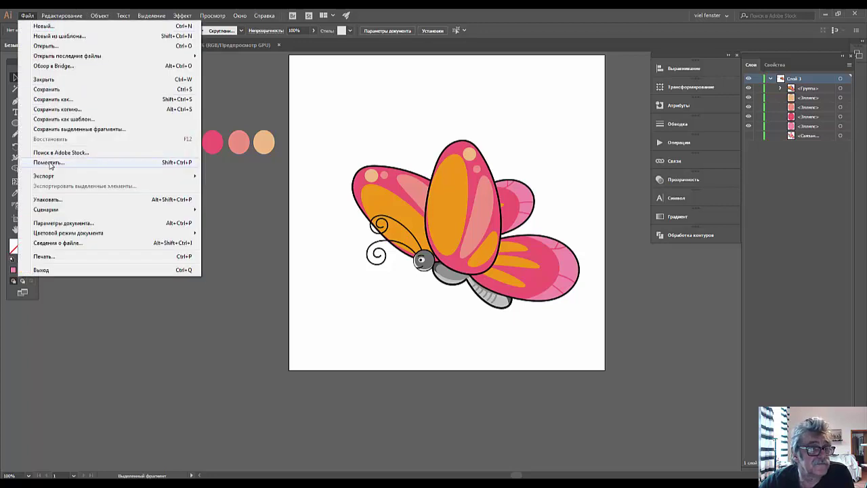
pyautogui.moveTo(46, 210)
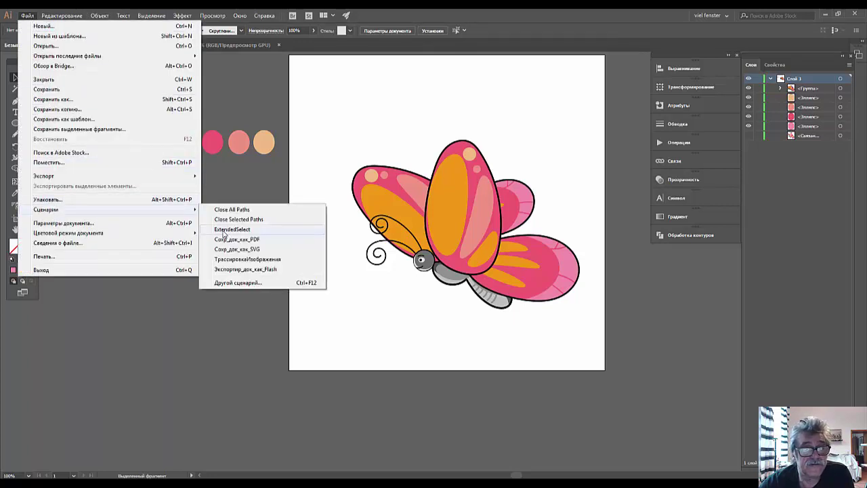
# Step: Close the butterfly's unfilled open paths with ExtendedSelect, then zoom in on the head
pyautogui.click(223, 231)
pyautogui.click(463, 194)
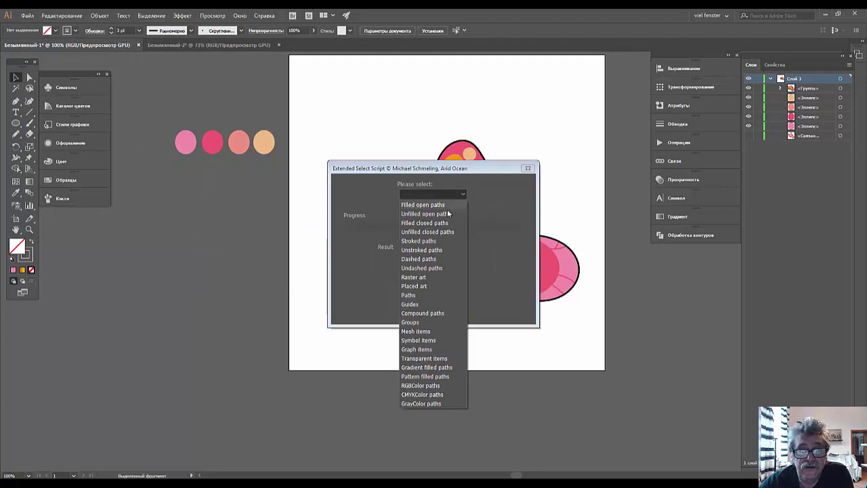
pyautogui.click(448, 213)
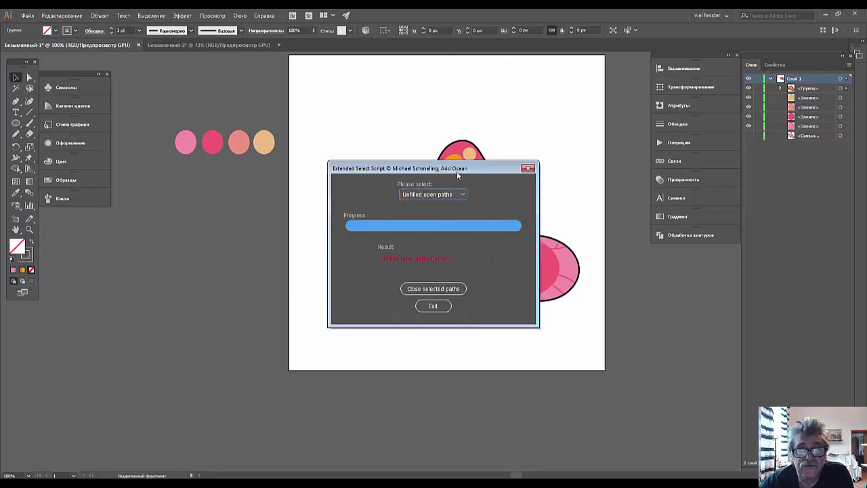
pyautogui.moveTo(457, 175); pyautogui.dragTo(692, 104)
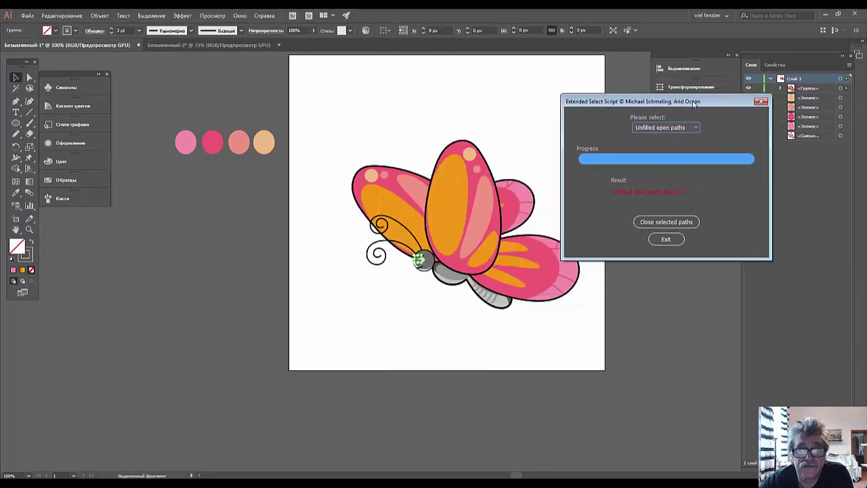
pyautogui.click(664, 224)
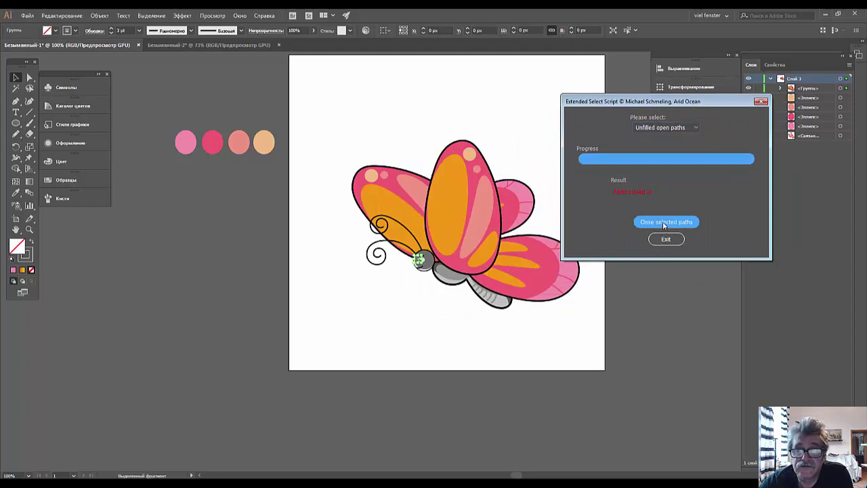
pyautogui.click(663, 237)
pyautogui.click(421, 328)
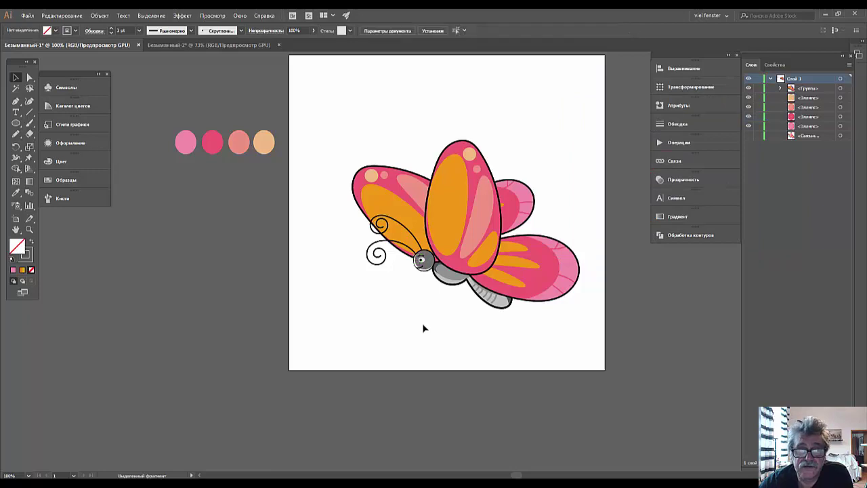
pyautogui.hotkey('ctrl', '+')
pyautogui.hotkey('ctrl', '+')
pyautogui.hotkey('ctrl', '+')
pyautogui.hotkey('ctrl', '+')
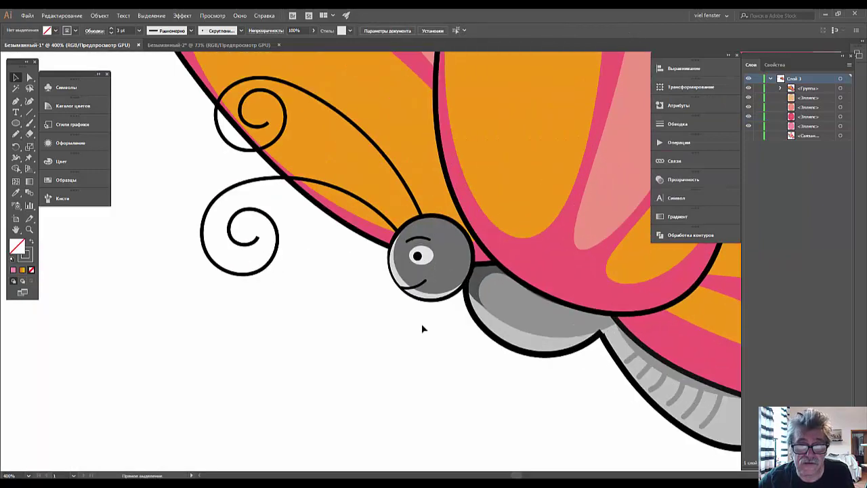
pyautogui.hotkey('ctrl', '+')
pyautogui.hotkey('ctrl', '+')
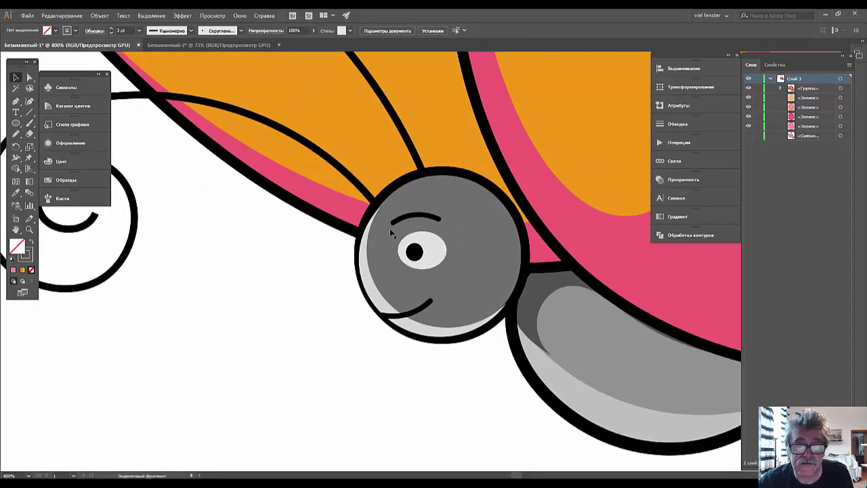
pyautogui.click(399, 220)
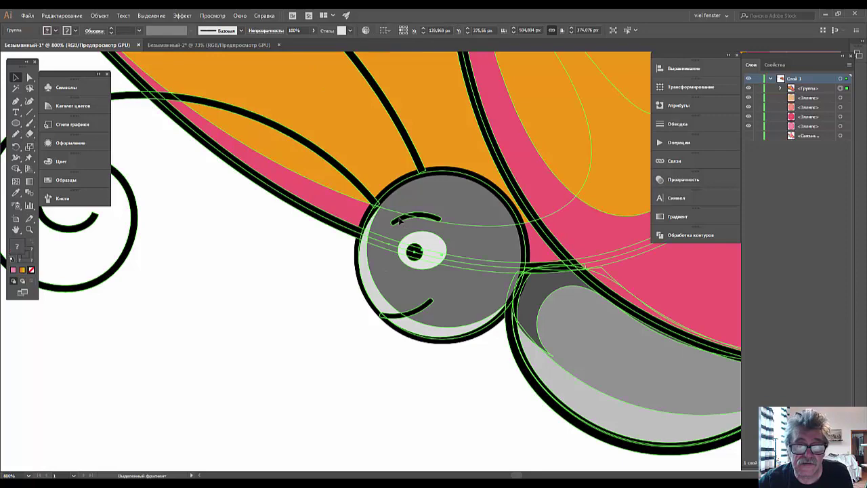
pyautogui.click(226, 323)
pyautogui.hotkey('ctrl', '-')
pyautogui.hotkey('ctrl', '-')
pyautogui.hotkey('ctrl', '-')
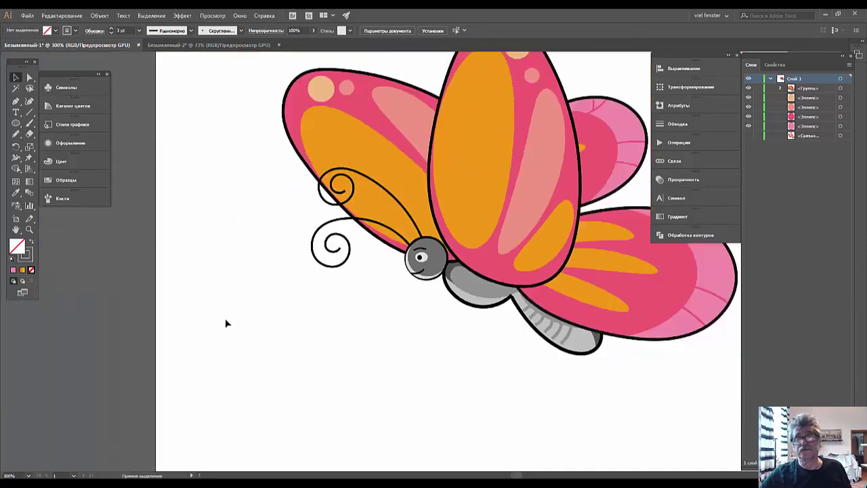
pyautogui.hotkey('ctrl', '-')
pyautogui.hotkey('ctrl', '-')
pyautogui.hotkey('ctrl', '-')
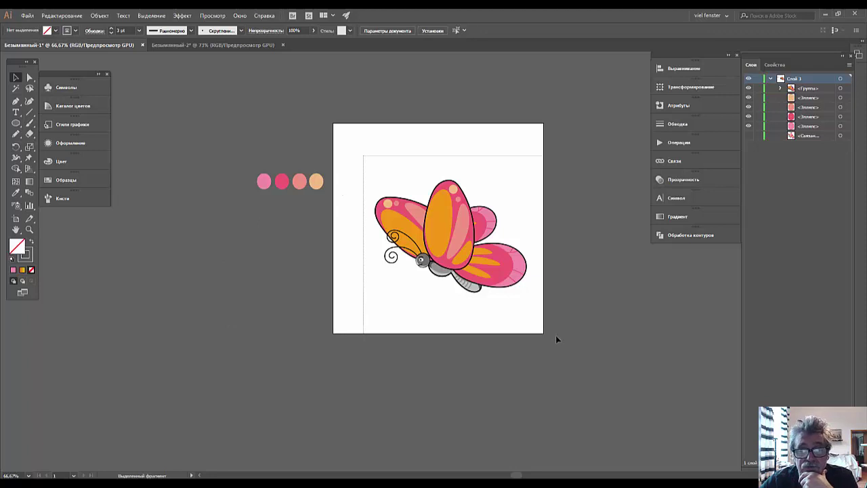
# Step: Ungroup the butterfly artwork and check its individual parts
pyautogui.moveTo(366, 176); pyautogui.dragTo(533, 315)
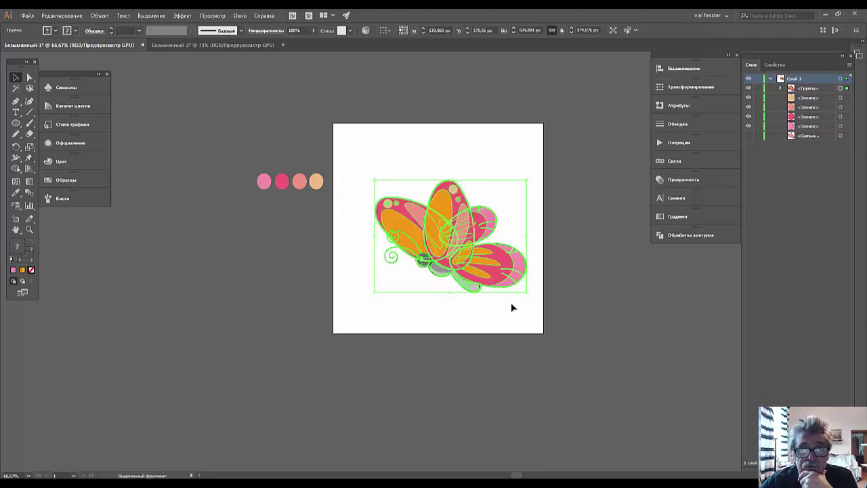
pyautogui.click(100, 15)
pyautogui.click(114, 59)
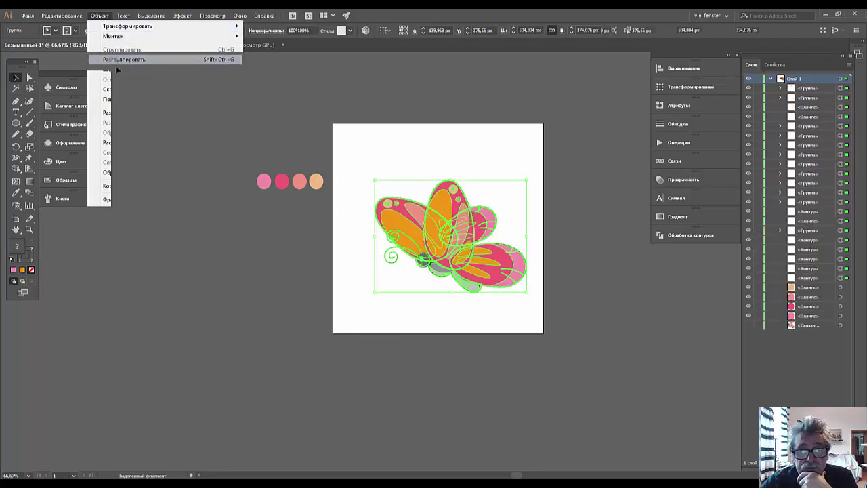
pyautogui.click(371, 382)
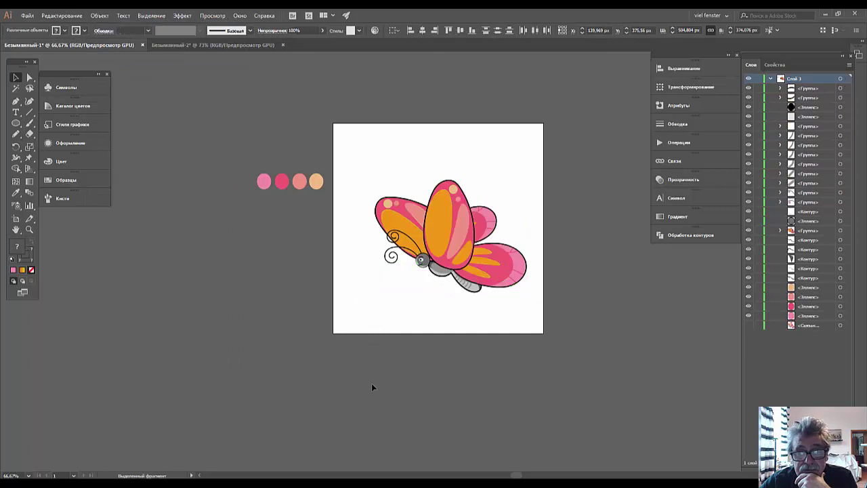
pyautogui.click(495, 272)
pyautogui.click(506, 316)
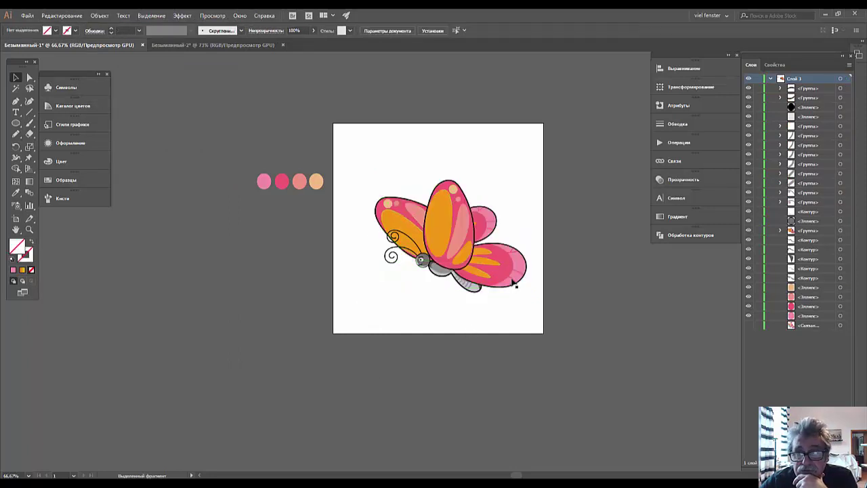
pyautogui.click(512, 279)
pyautogui.click(465, 332)
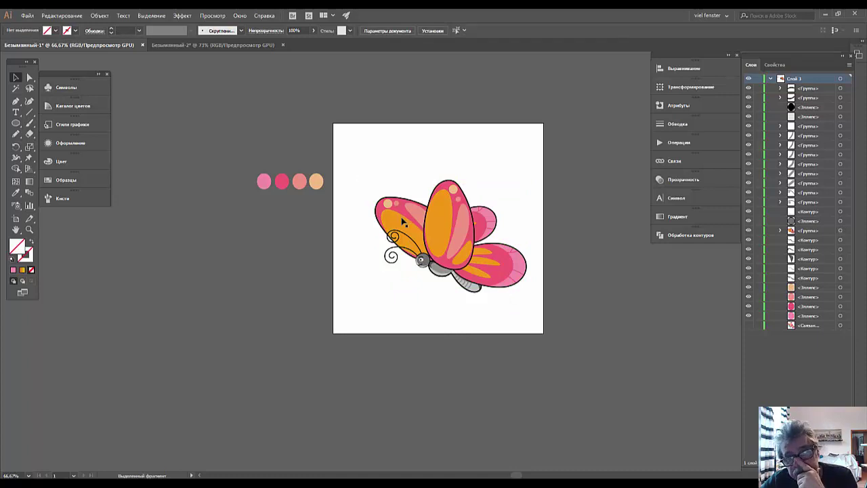
# Step: Regroup all the butterfly's paths into one object and move it higher on the artboard
pyautogui.moveTo(359, 161); pyautogui.dragTo(526, 324)
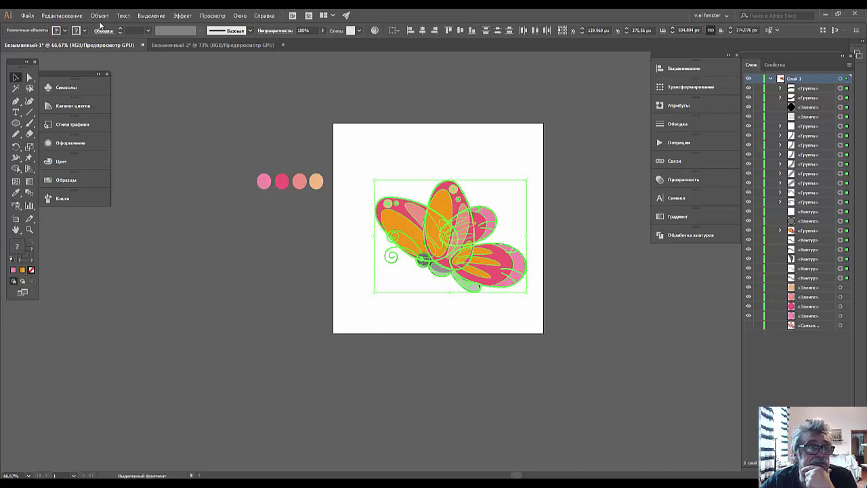
pyautogui.click(100, 16)
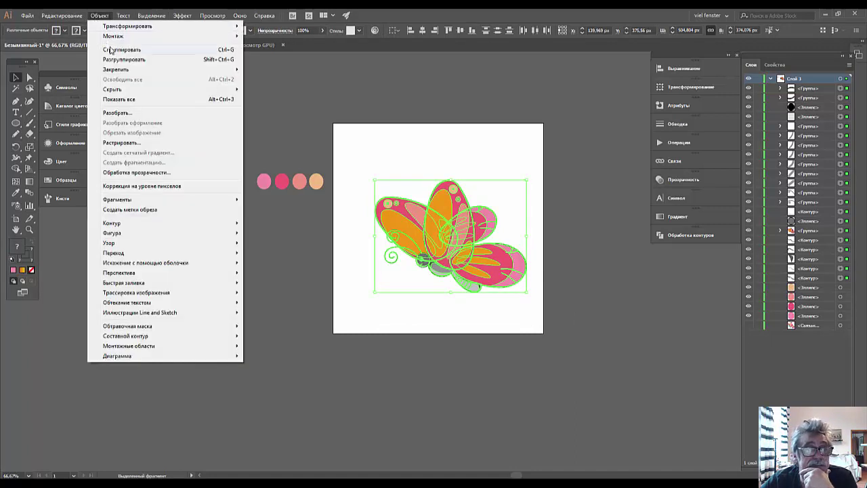
pyautogui.click(111, 50)
pyautogui.click(259, 271)
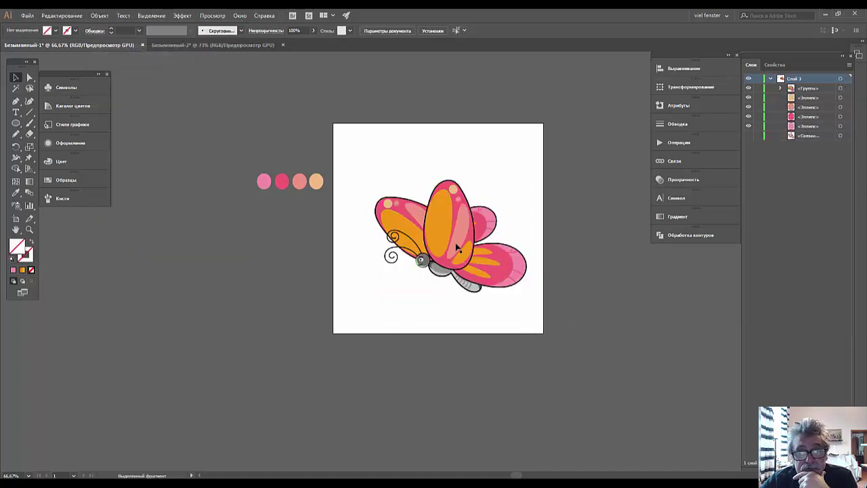
pyautogui.moveTo(456, 247); pyautogui.dragTo(448, 212)
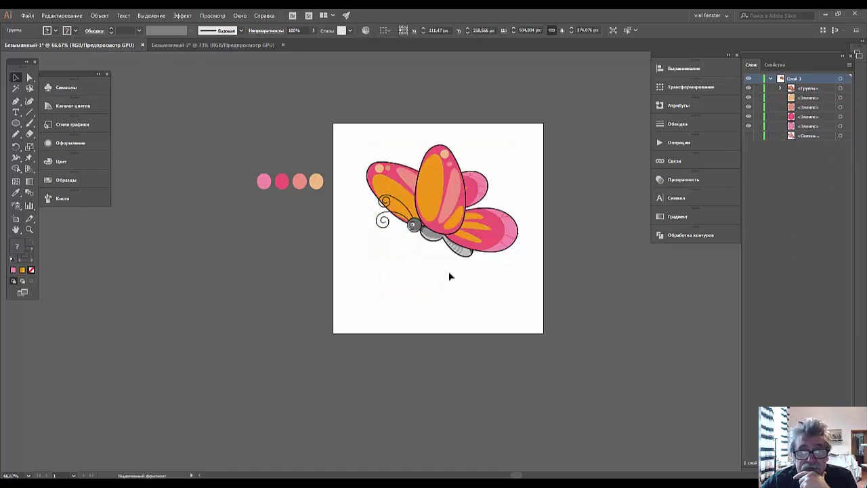
pyautogui.click(449, 275)
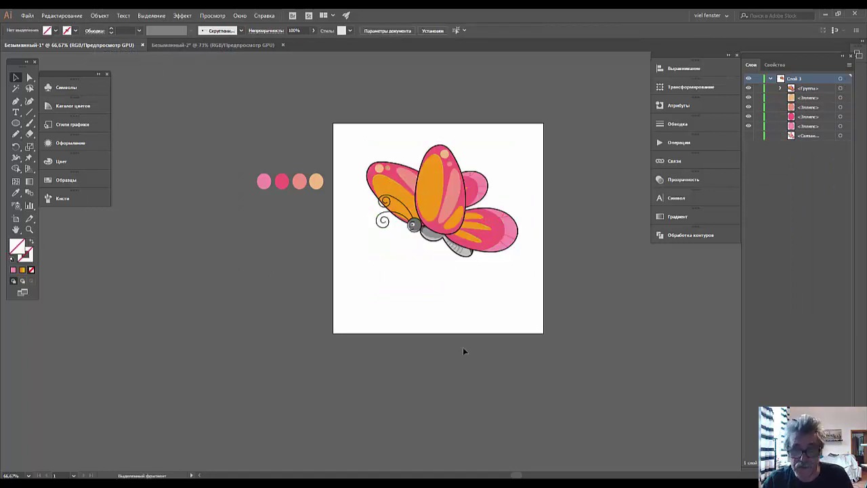
pyautogui.hotkey('ctrl', '1')
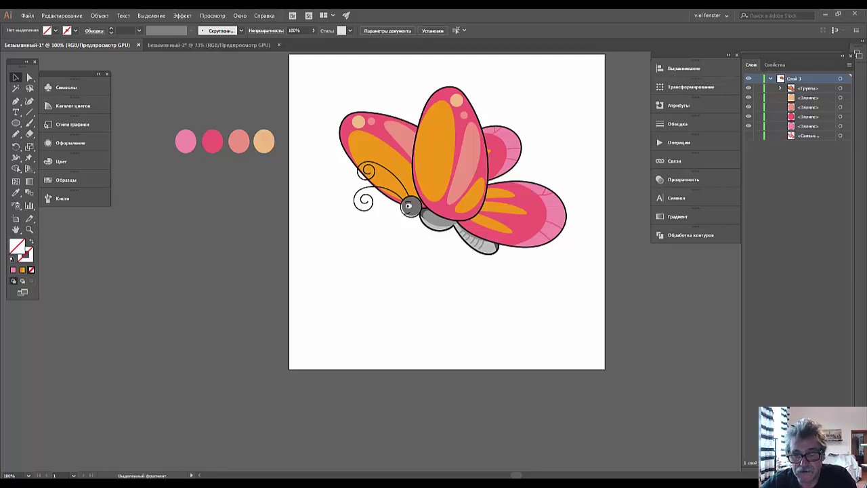
pyautogui.press('F9')
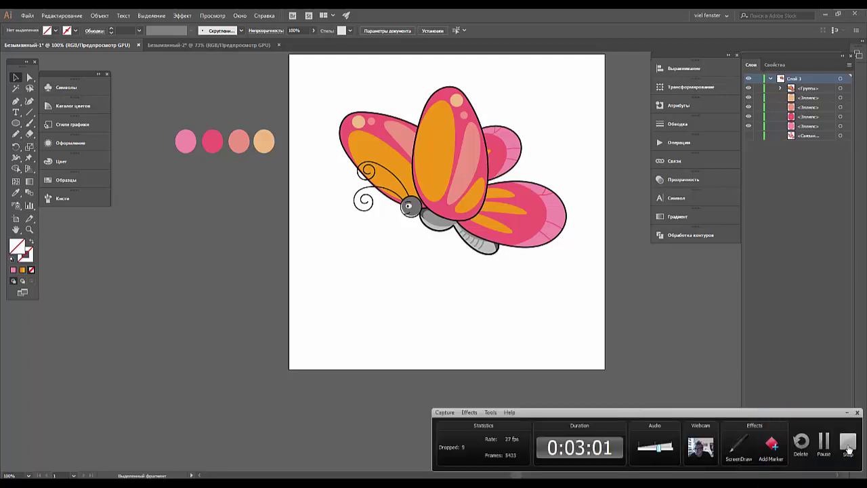